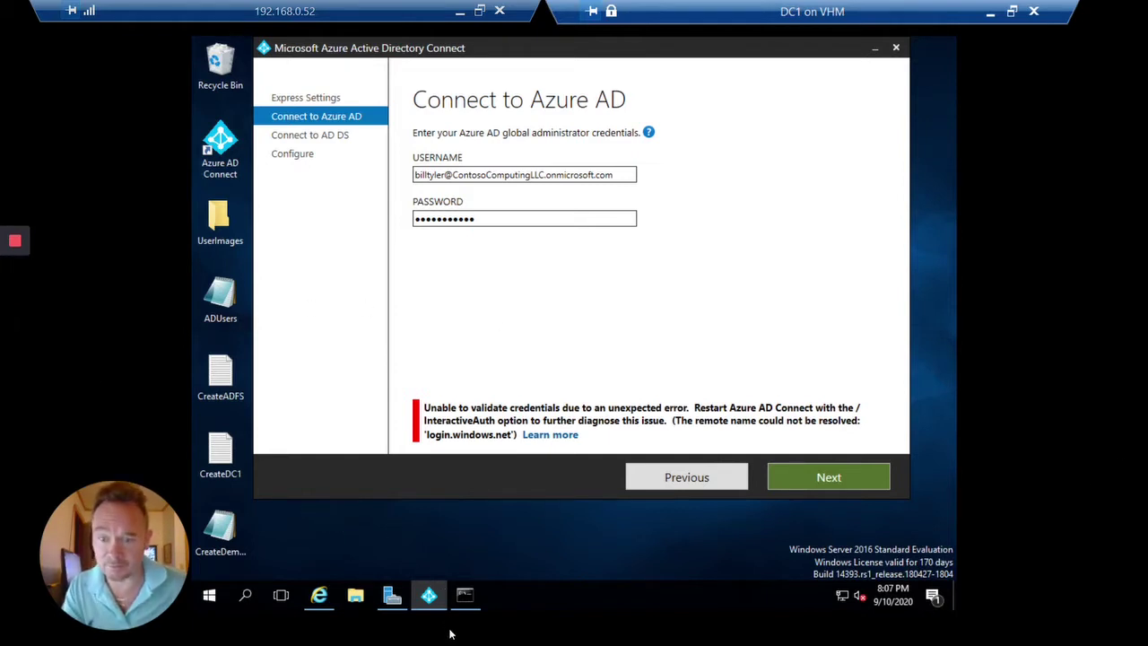
Open the administrator PowerShell console from the taskbar, leaving the login.windows.net error showing.
{"action": "left_click", "coordinate": [466, 596]}
{"action": "left_click", "coordinate": [553, 266]}
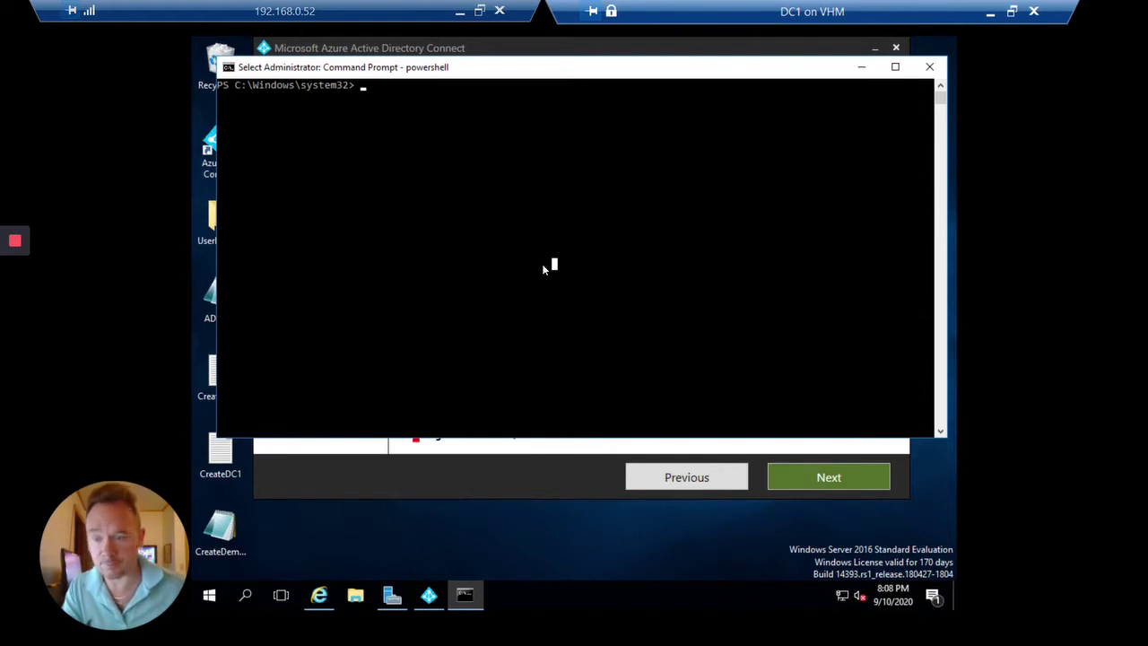
Run ipconfig, clear the screen with cls, then run Get-ComputerInfo.
{"action": "key", "text": "Escape"}
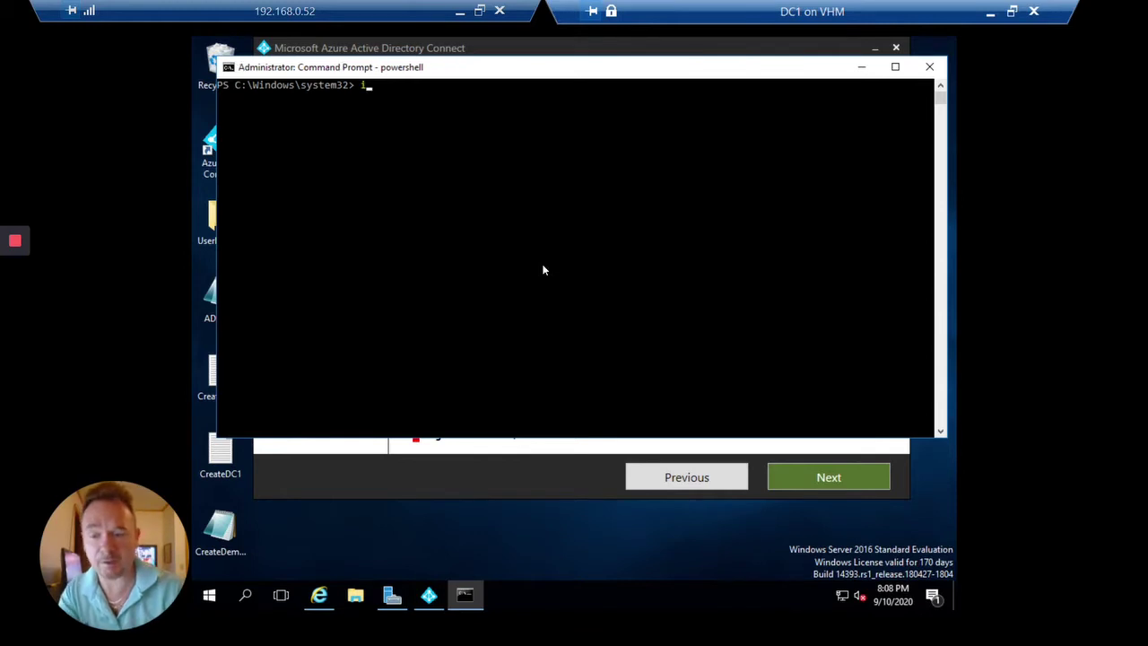
{"action": "type", "text": "ipconfig"}
{"action": "key", "text": "Return"}
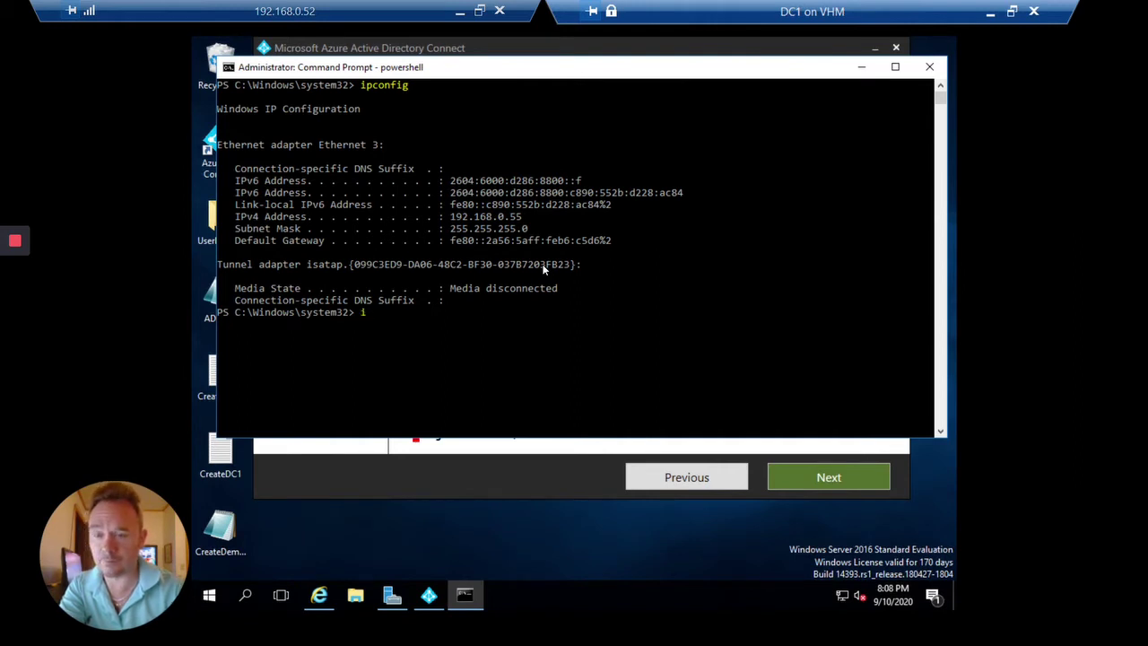
{"action": "type", "text": "mpo"}
{"action": "key", "text": "BackSpace"}
{"action": "key", "text": "BackSpace"}
{"action": "key", "text": "BackSpace"}
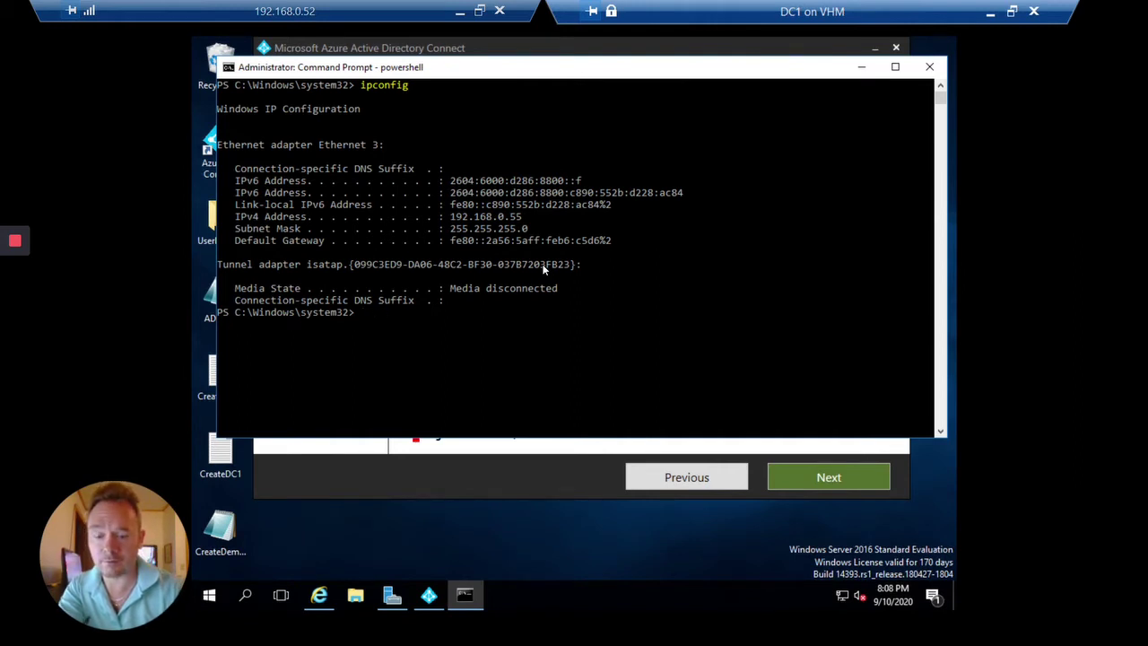
{"action": "type", "text": "cls"}
{"action": "key", "text": "Return"}
{"action": "type", "text": "get-"}
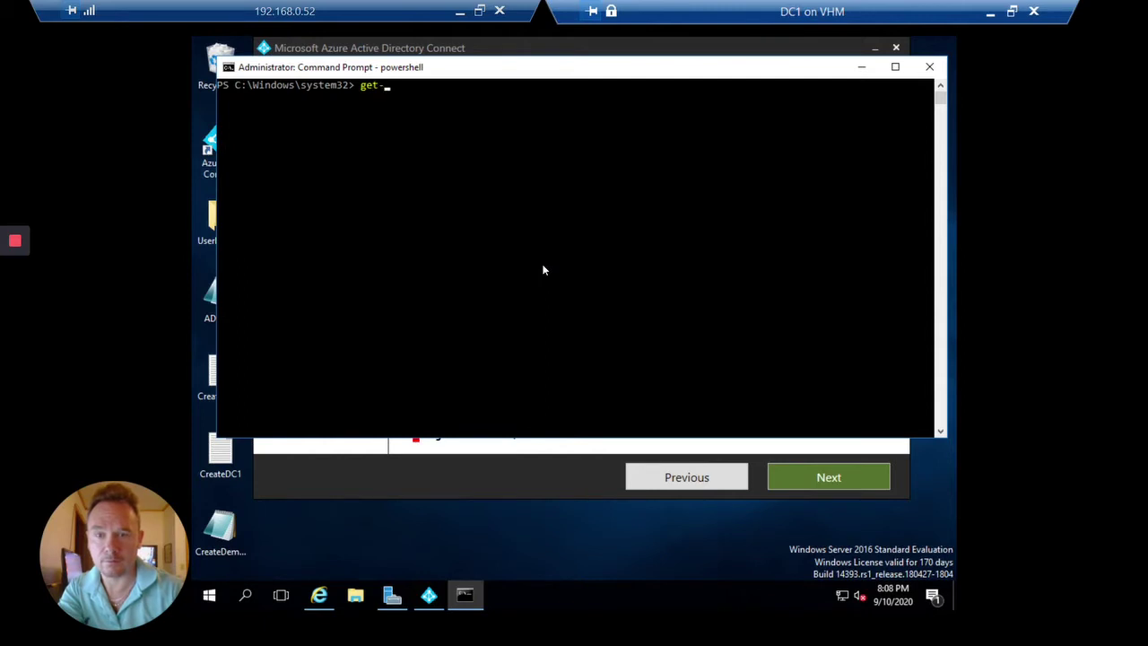
{"action": "type", "text": "computer"}
{"action": "key", "text": "Tab"}
{"action": "key", "text": "Return"}
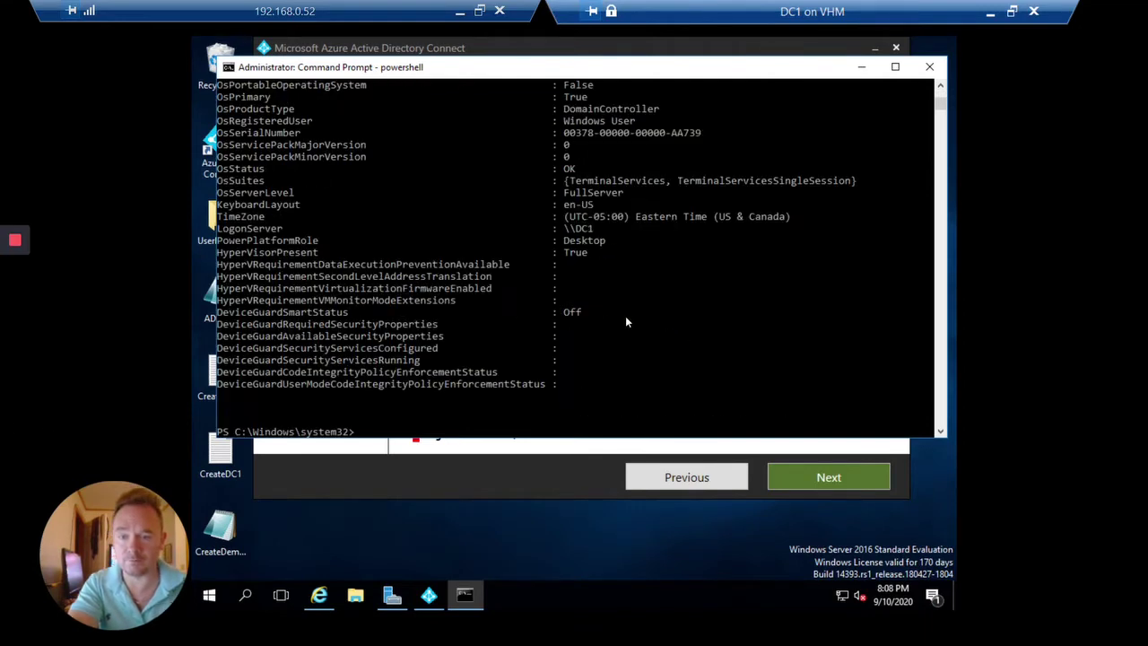
Start an Invoke-WebRequest -Uri command at the PowerShell prompt.
{"action": "left_click", "coordinate": [625, 316]}
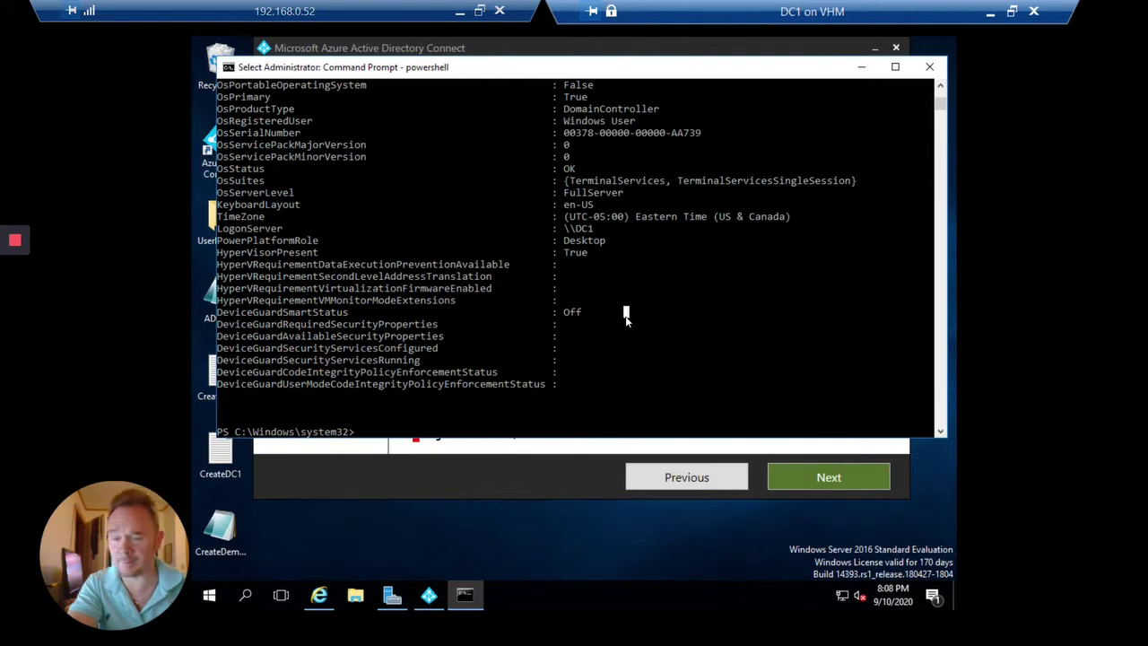
{"action": "type", "text": "inv"}
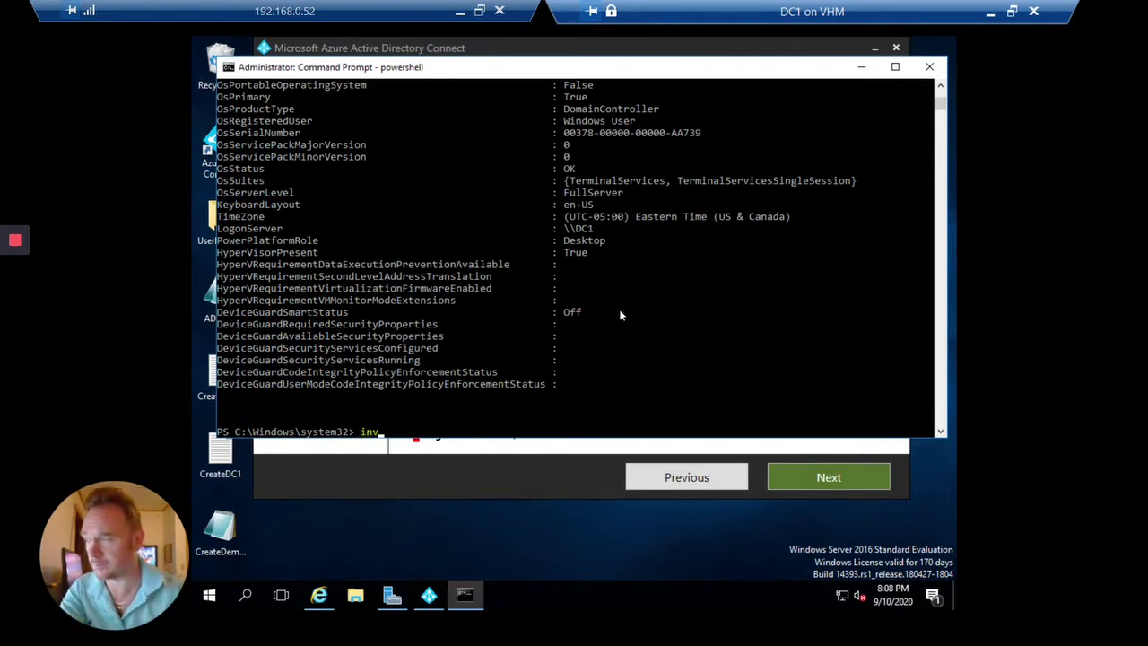
{"action": "type", "text": "oke-webreq"}
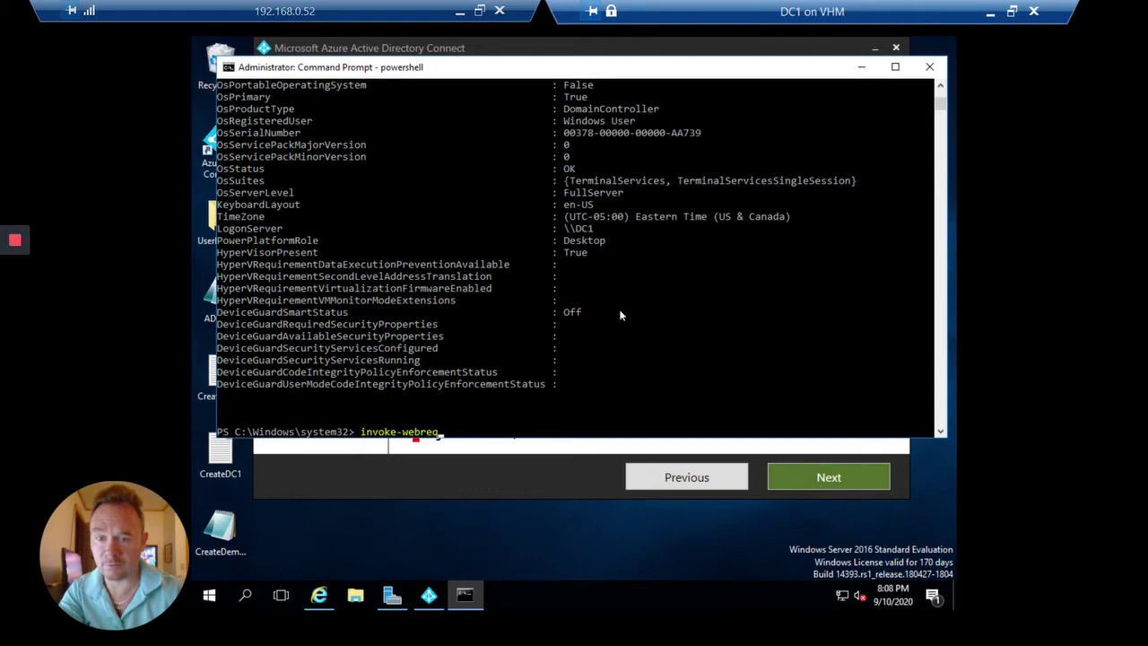
{"action": "key", "text": "Tab"}
{"action": "type", "text": "-"}
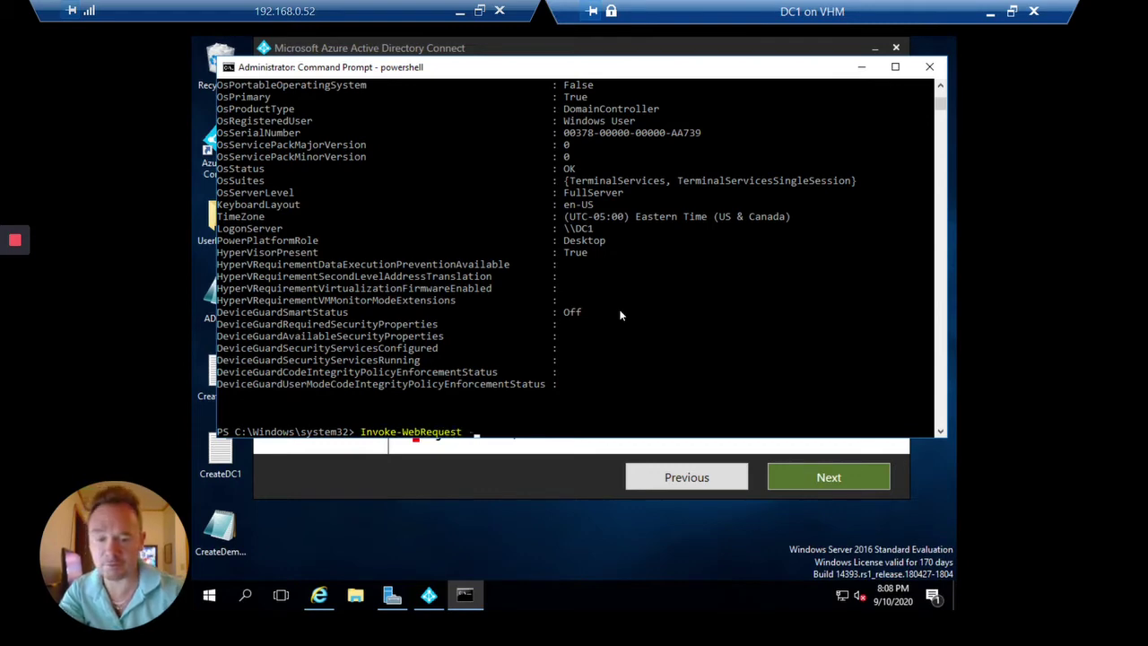
{"action": "type", "text": "uri"}
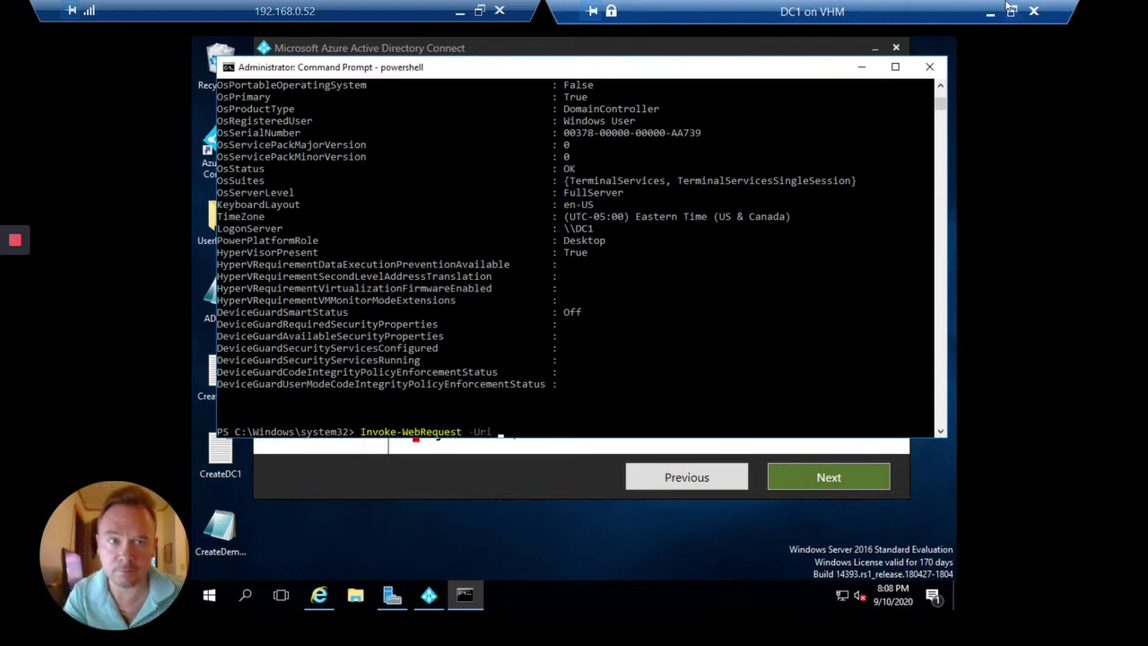
{"action": "left_click", "coordinate": [1011, 11]}
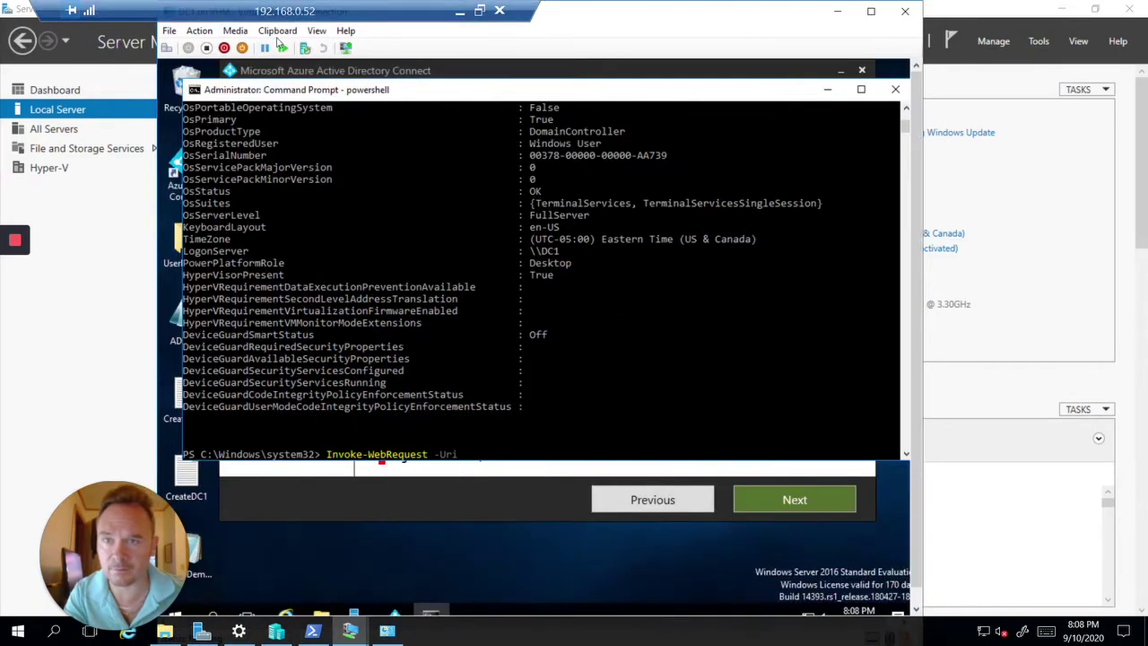
Paste the ProvisioningService.svc URL into Invoke-WebRequest and run it; the remote name can't be resolved.
{"action": "left_click", "coordinate": [283, 34]}
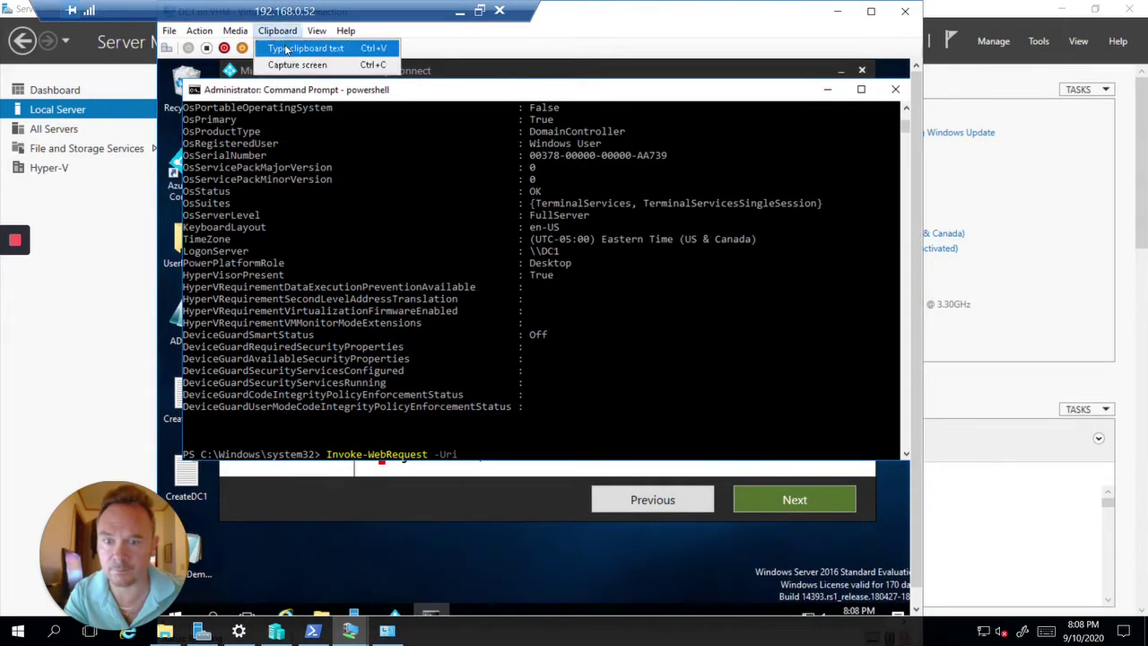
{"action": "left_click", "coordinate": [285, 44]}
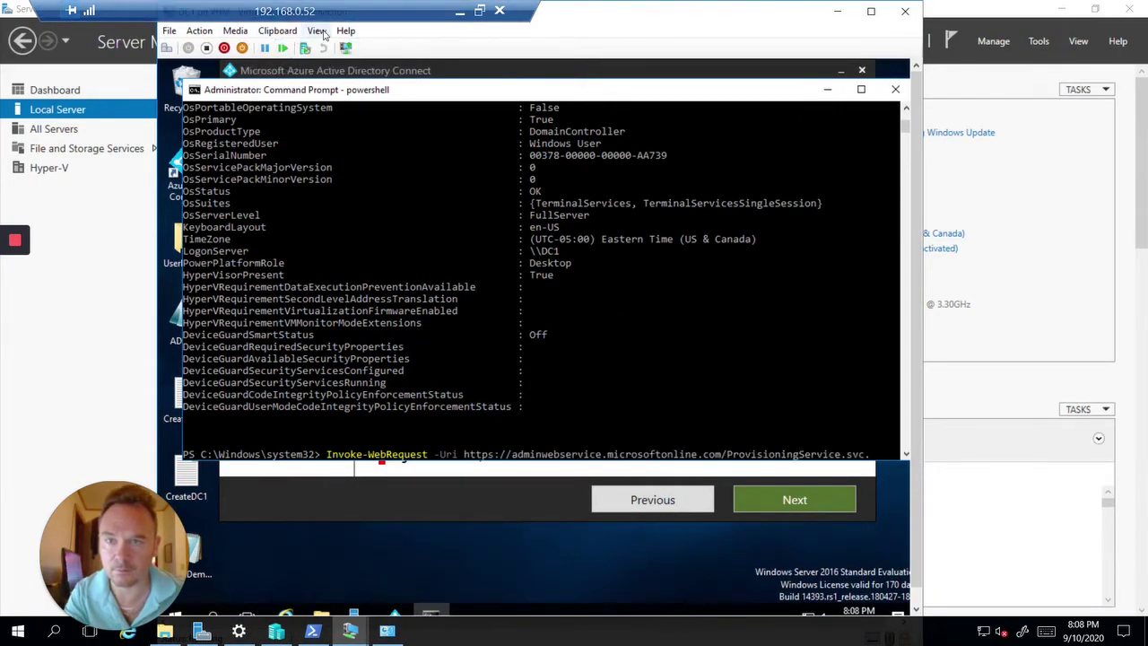
{"action": "left_click", "coordinate": [316, 32]}
{"action": "left_click", "coordinate": [336, 44]}
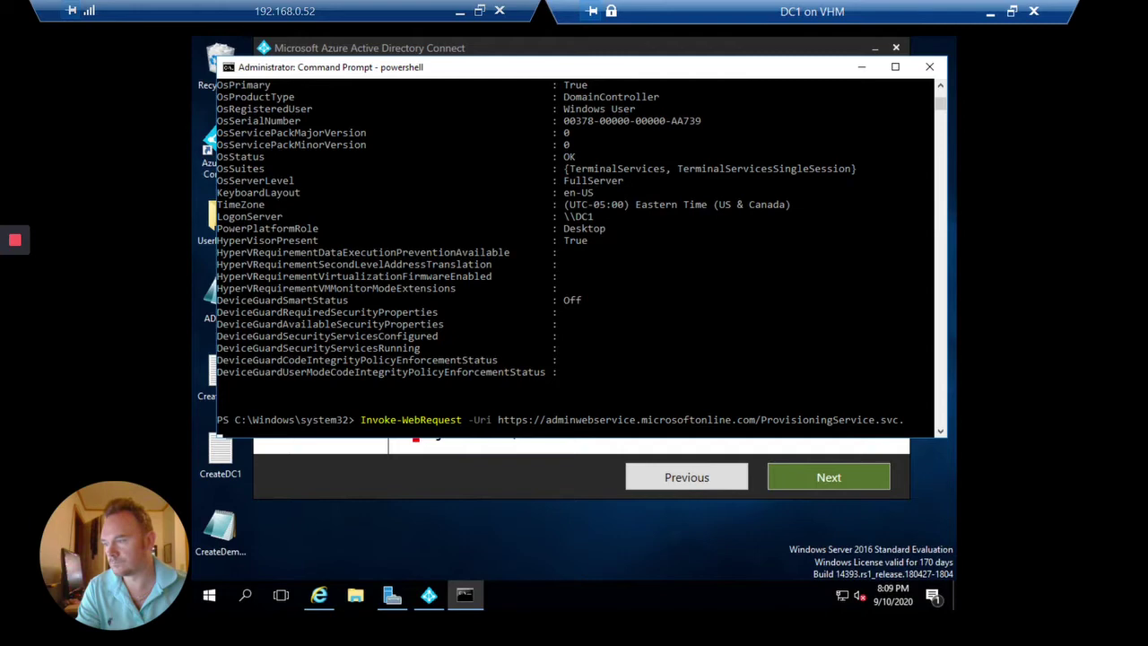
{"action": "key", "text": "Return"}
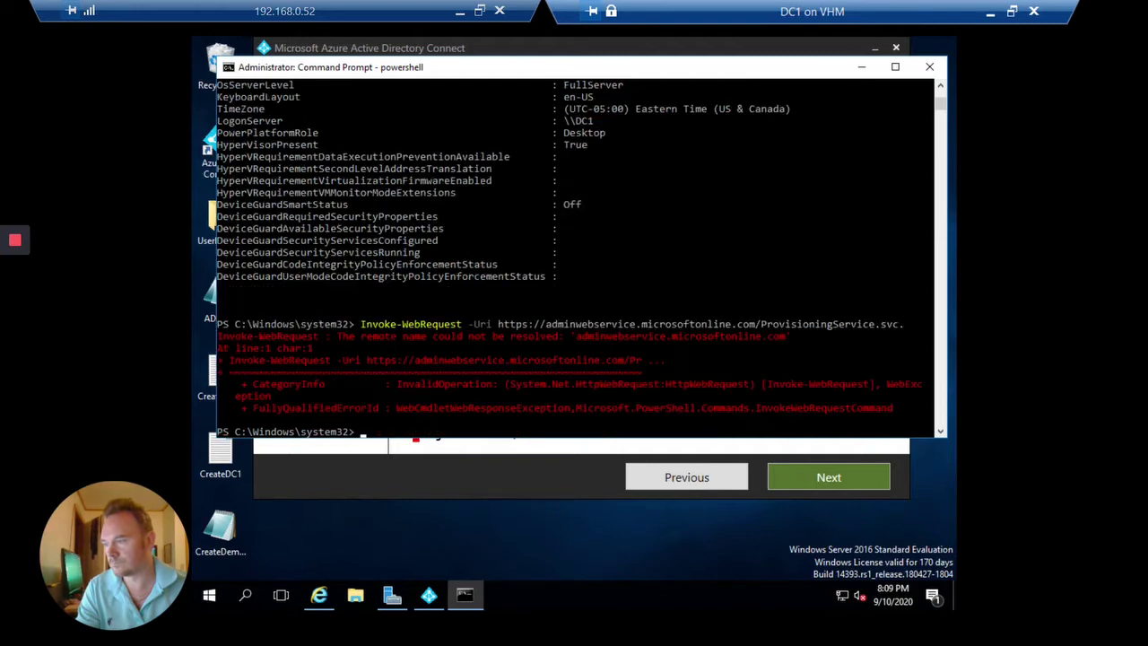
{"action": "left_click", "coordinate": [692, 263]}
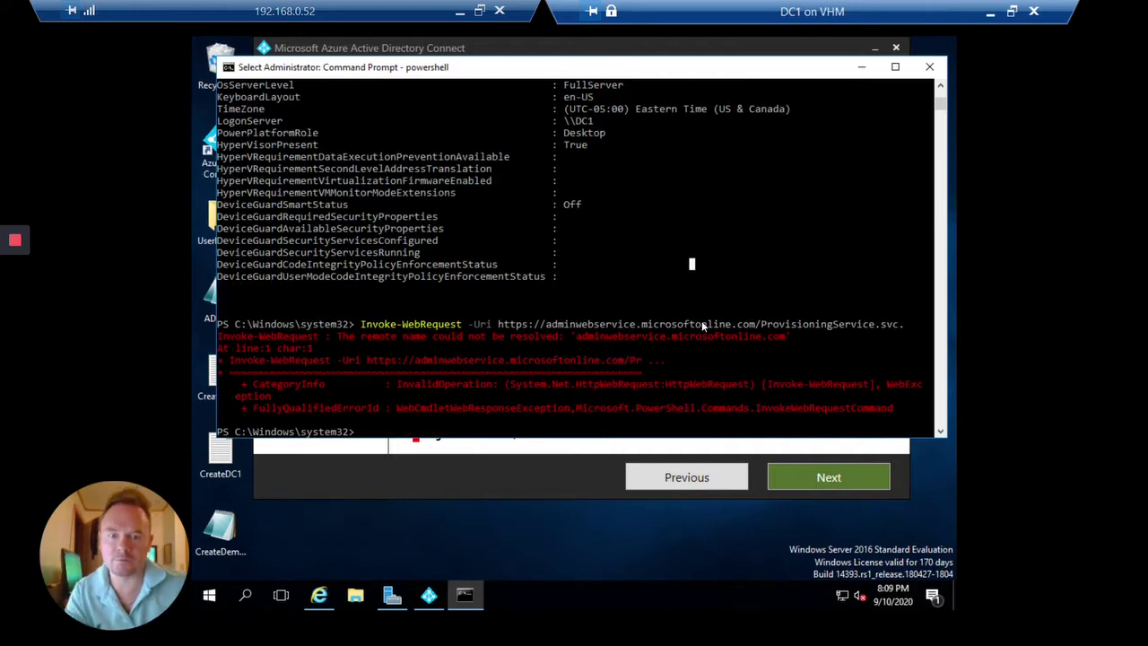
Give Ethernet 3's IPv4 settings a default gateway of 192.168.0.1.
{"action": "left_click", "coordinate": [392, 595]}
{"action": "left_click", "coordinate": [536, 287]}
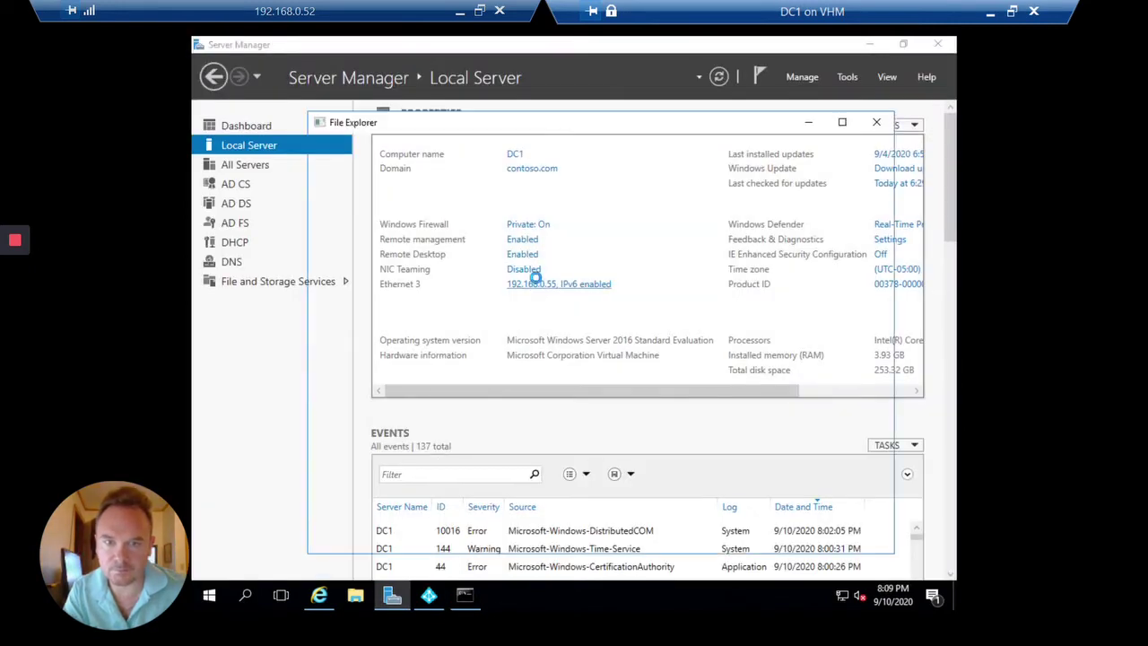
{"action": "left_click", "coordinate": [406, 207]}
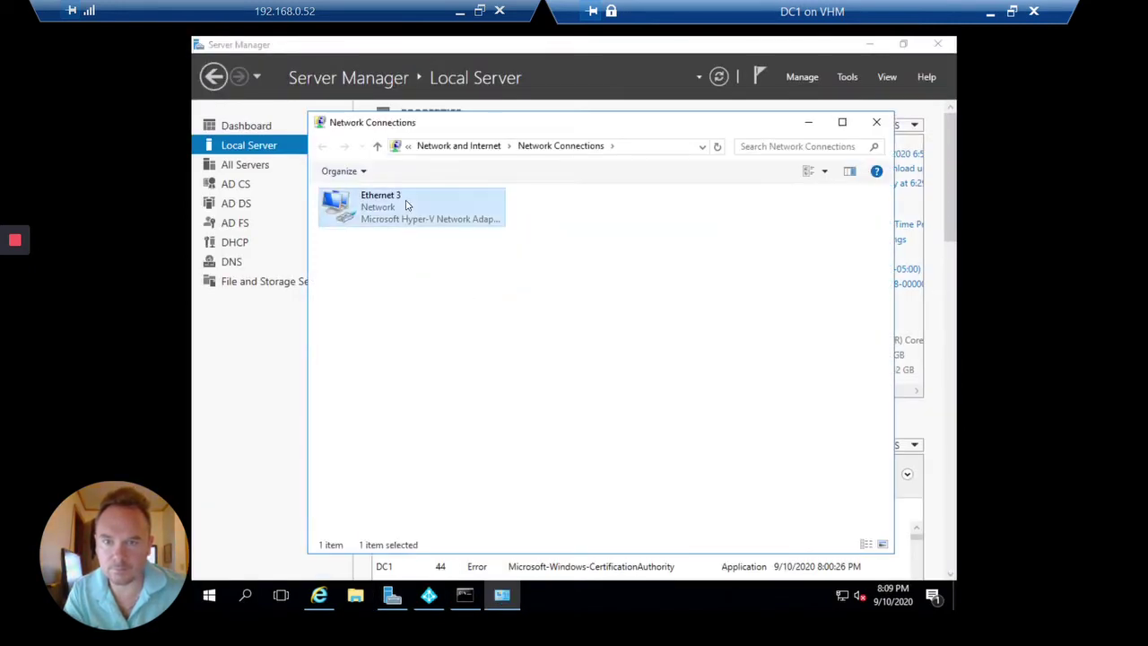
{"action": "double_click", "coordinate": [461, 208]}
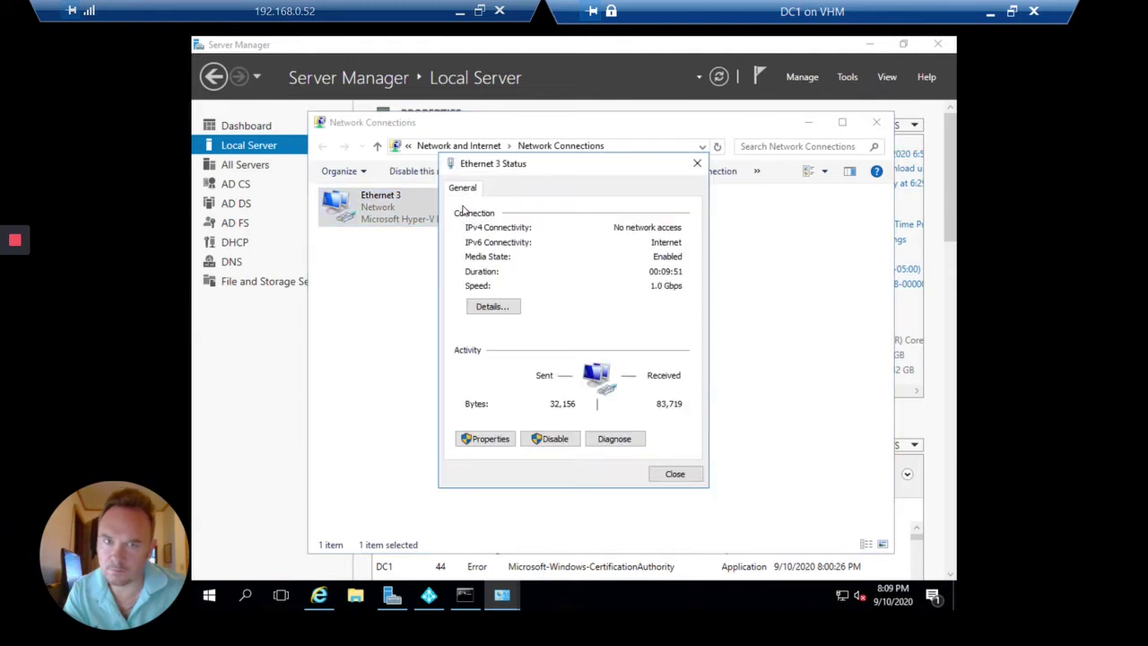
{"action": "left_click", "coordinate": [491, 440]}
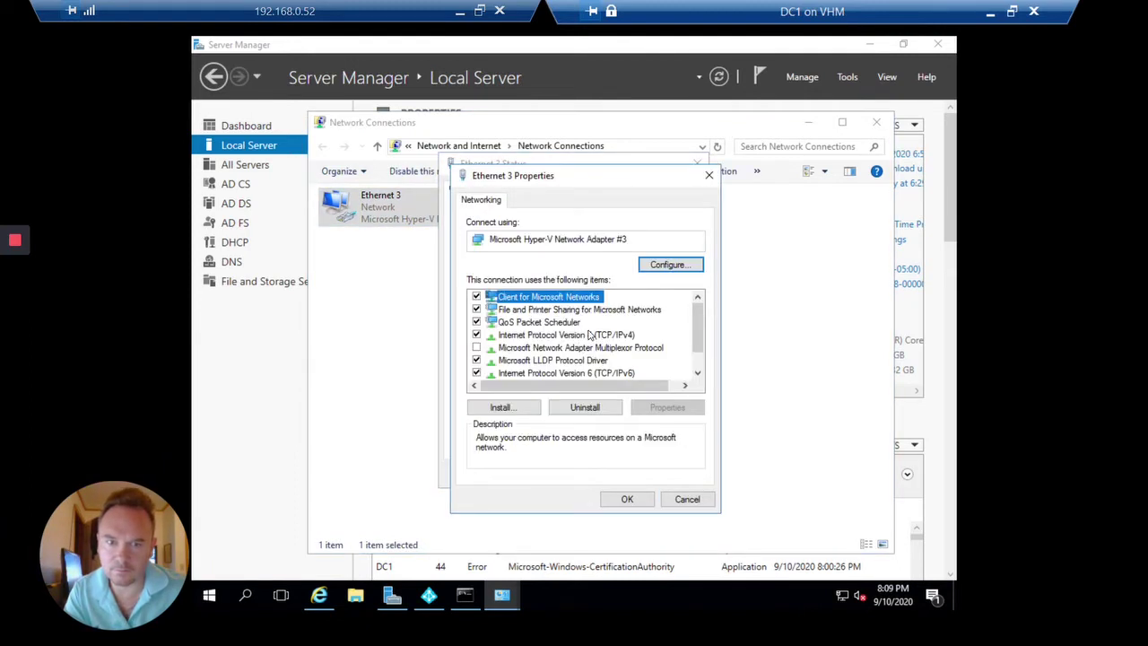
{"action": "double_click", "coordinate": [590, 335]}
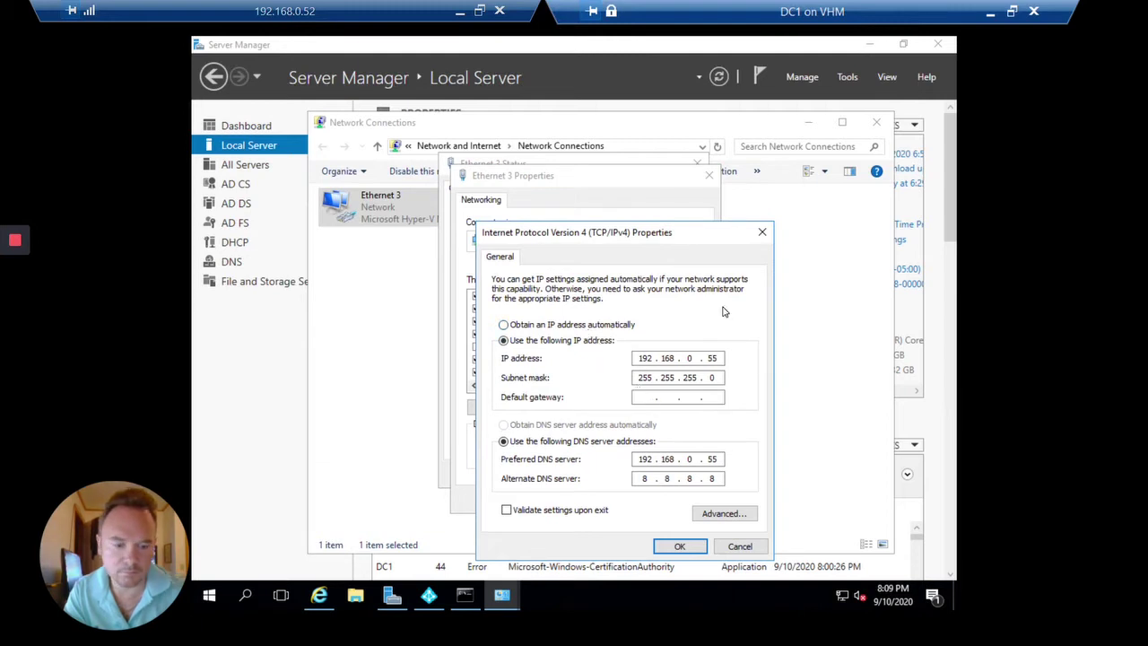
{"action": "type", "text": "192 . 168 . "}
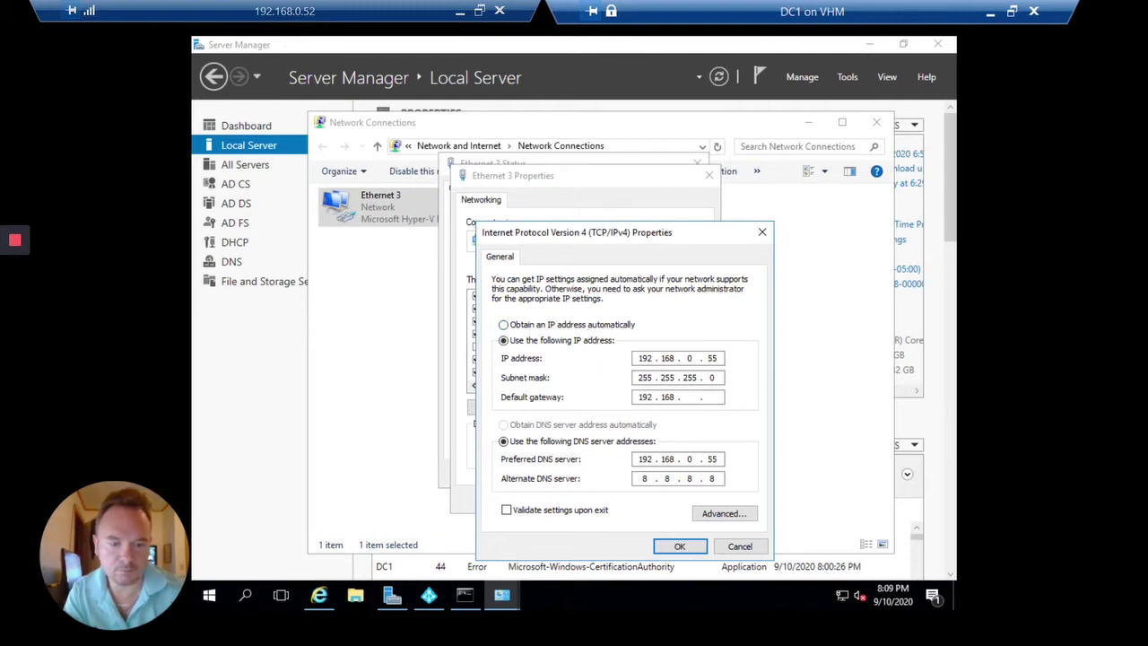
{"action": "type", "text": "0 . 1"}
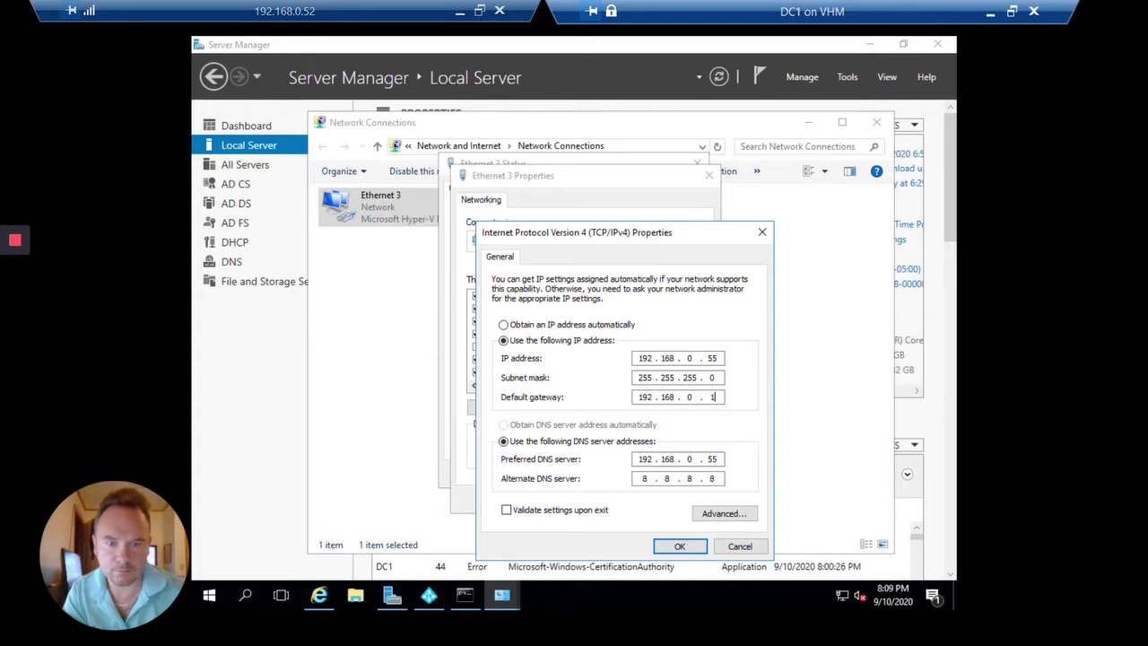
{"action": "left_click", "coordinate": [679, 545]}
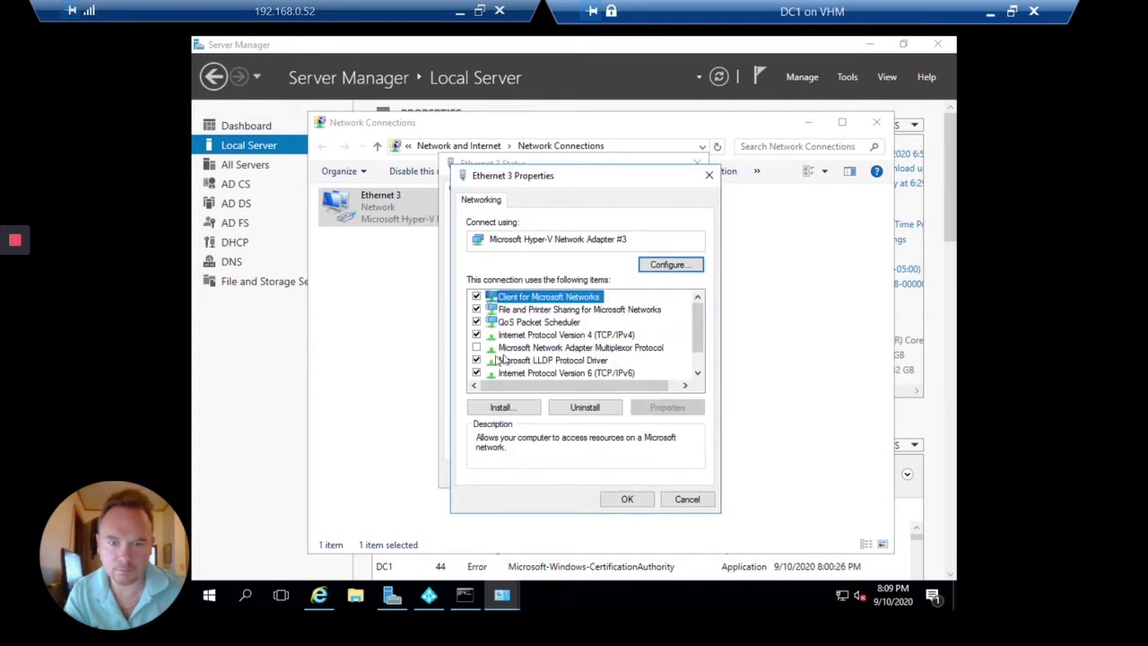
Disable IPv6 on Ethernet 3, apply the change, and close Network Connections.
{"action": "left_click", "coordinate": [476, 372]}
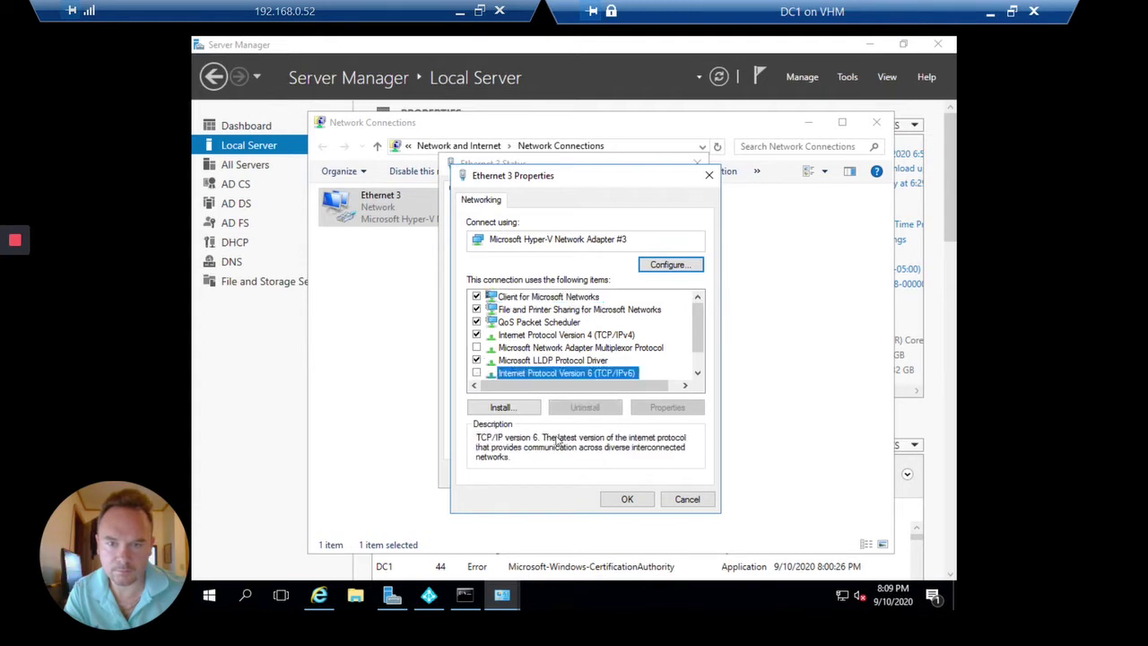
{"action": "left_click", "coordinate": [627, 499]}
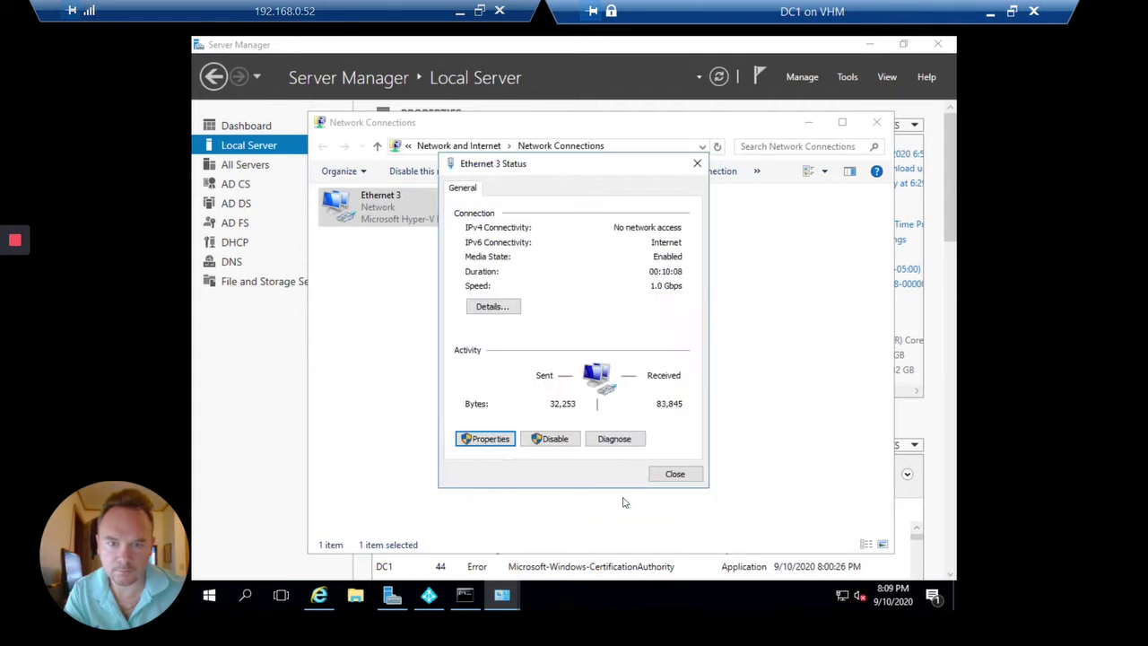
{"action": "left_click", "coordinate": [677, 476]}
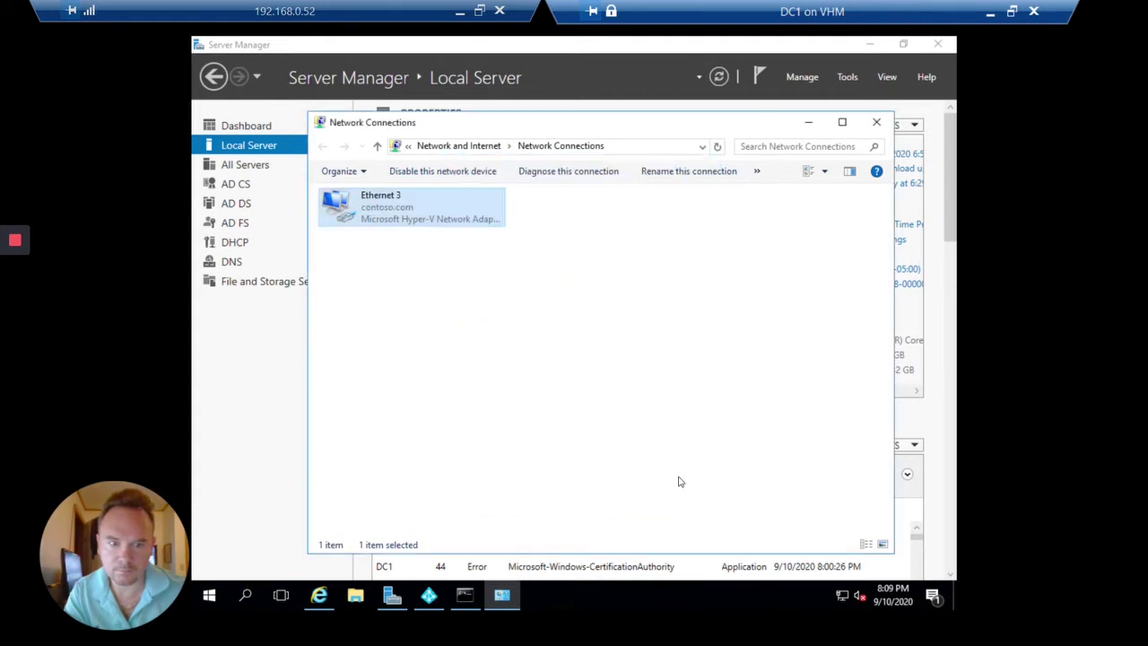
{"action": "left_click", "coordinate": [716, 147]}
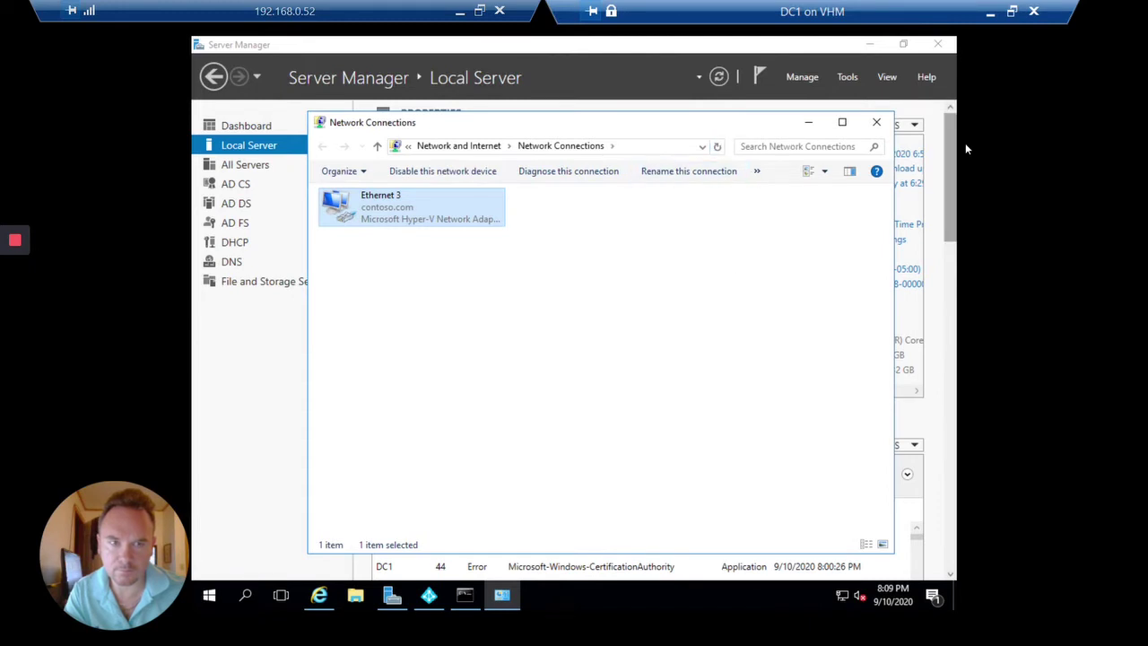
{"action": "left_click", "coordinate": [810, 123]}
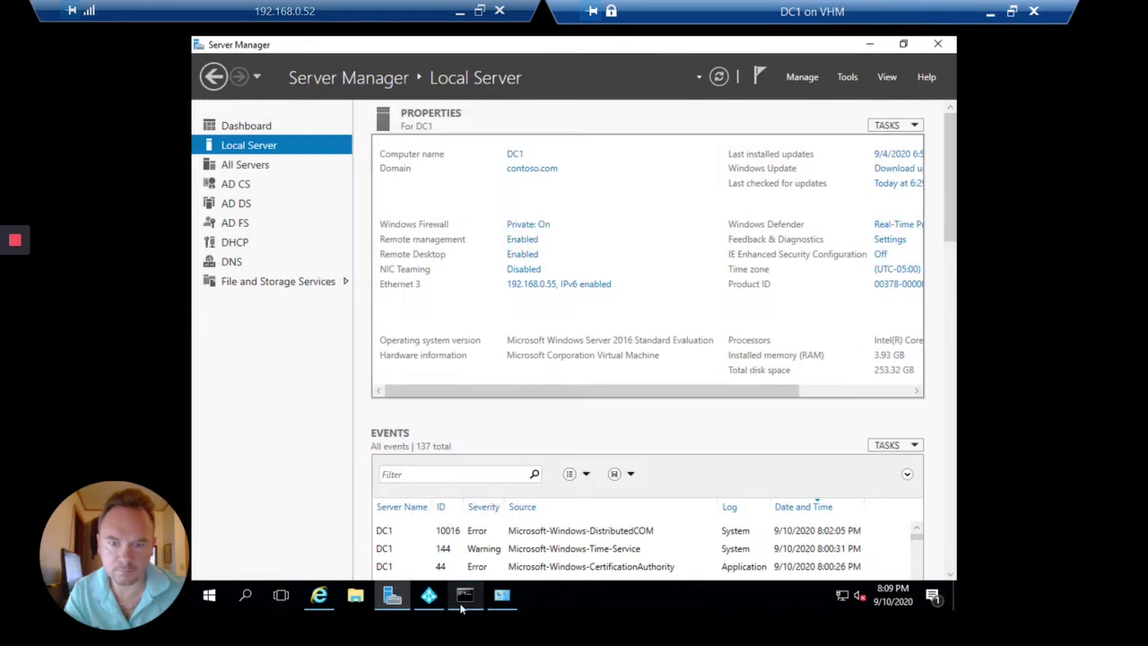
{"action": "left_click", "coordinate": [464, 595]}
Rerun the provisioning-service request, then run Install-Module -Name AzureAD without -Force.
{"action": "key", "text": "Up"}
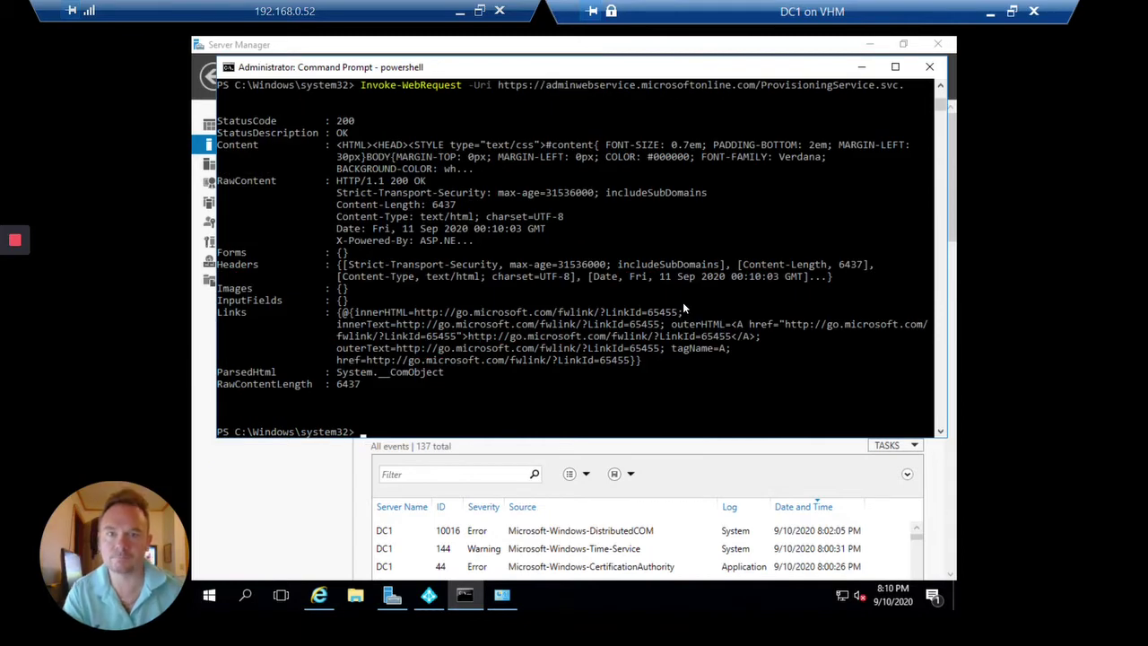
{"action": "left_click", "coordinate": [683, 307]}
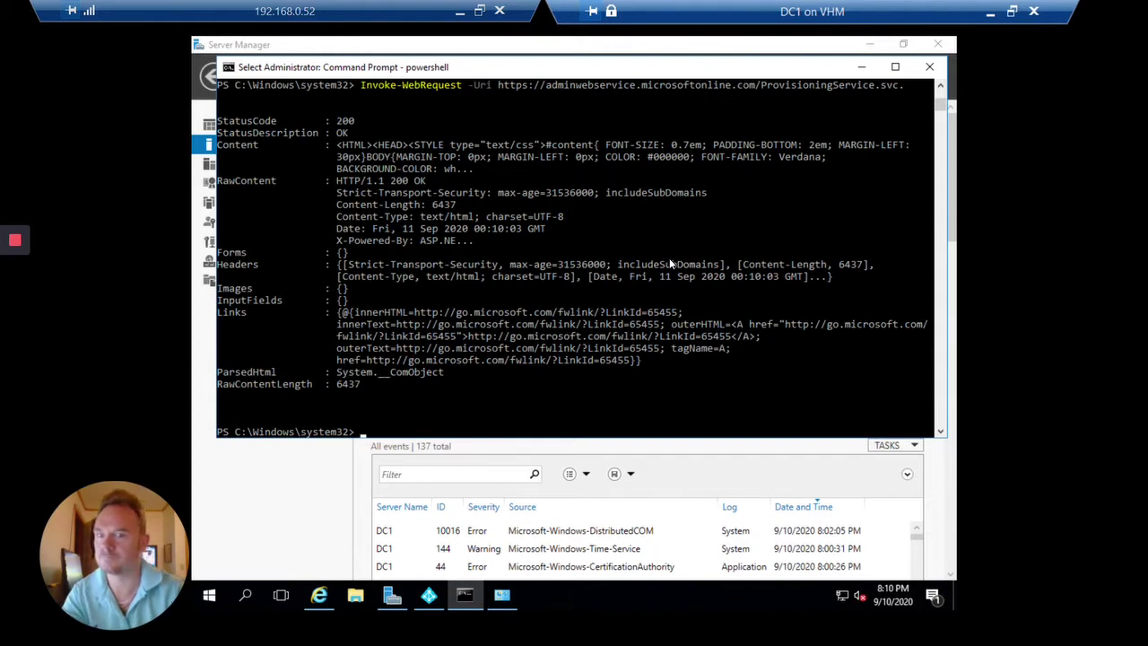
{"action": "type", "text": "install"}
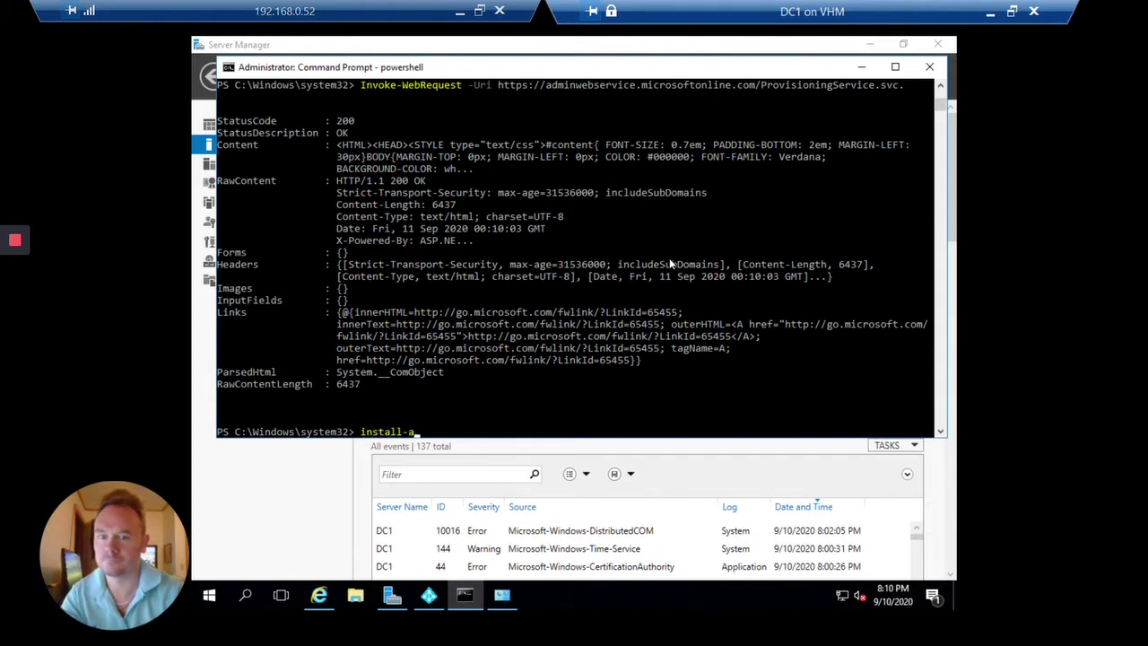
{"action": "type", "text": "-modu"}
{"action": "key", "text": "Tab"}
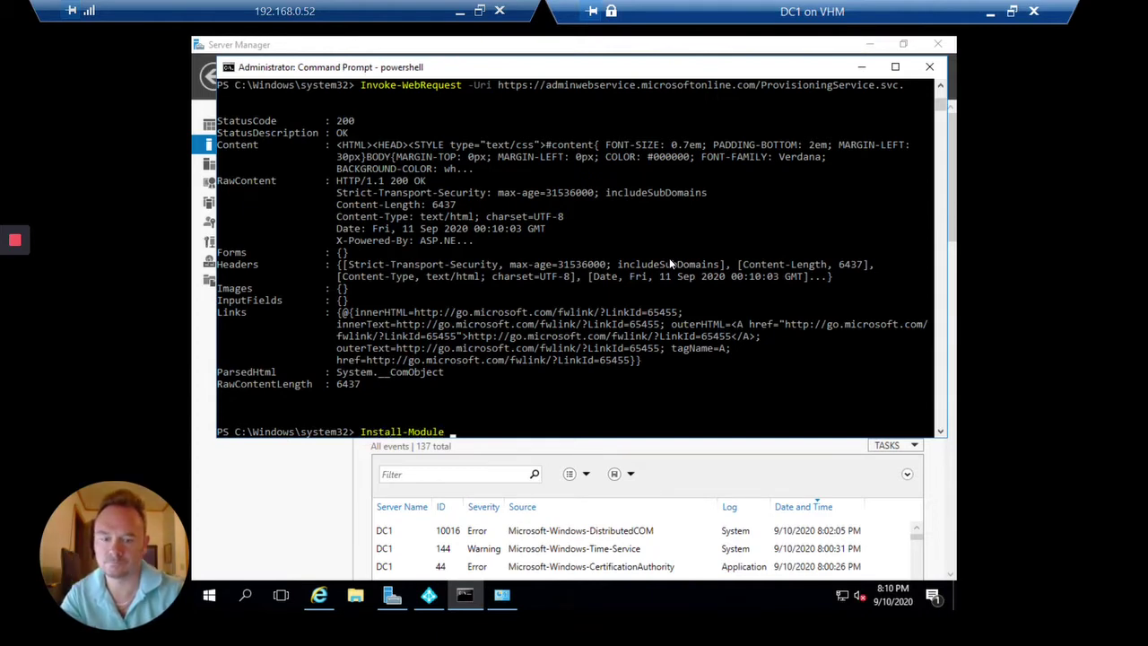
{"action": "type", "text": "-Name AzureAD -"}
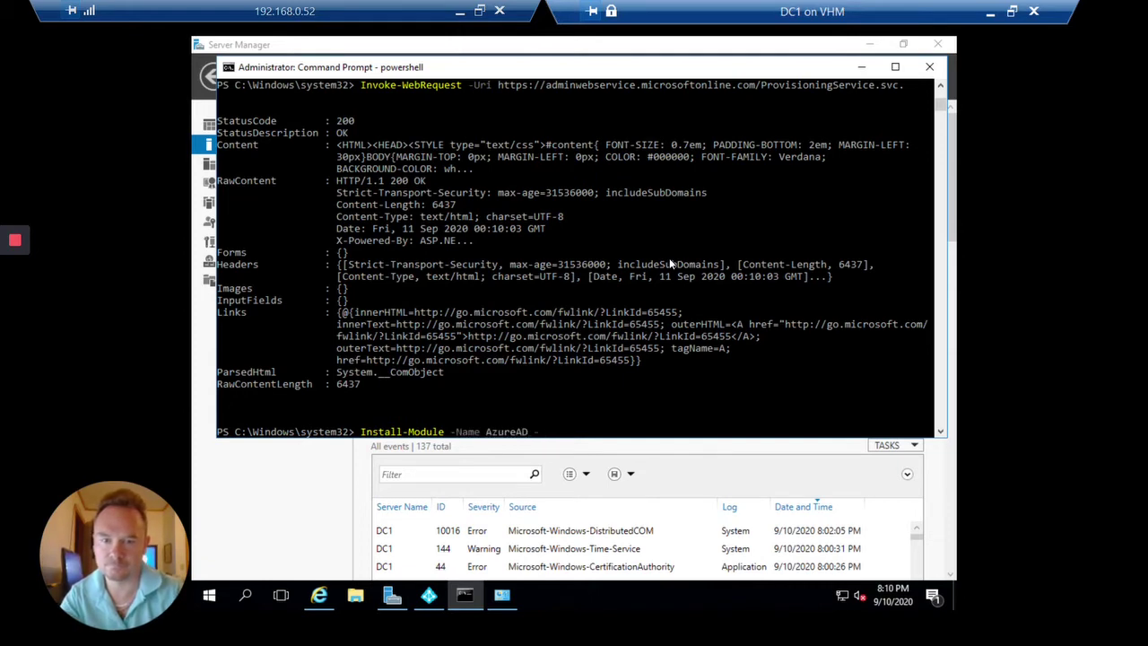
{"action": "type", "text": "for"}
{"action": "key", "text": "Tab"}
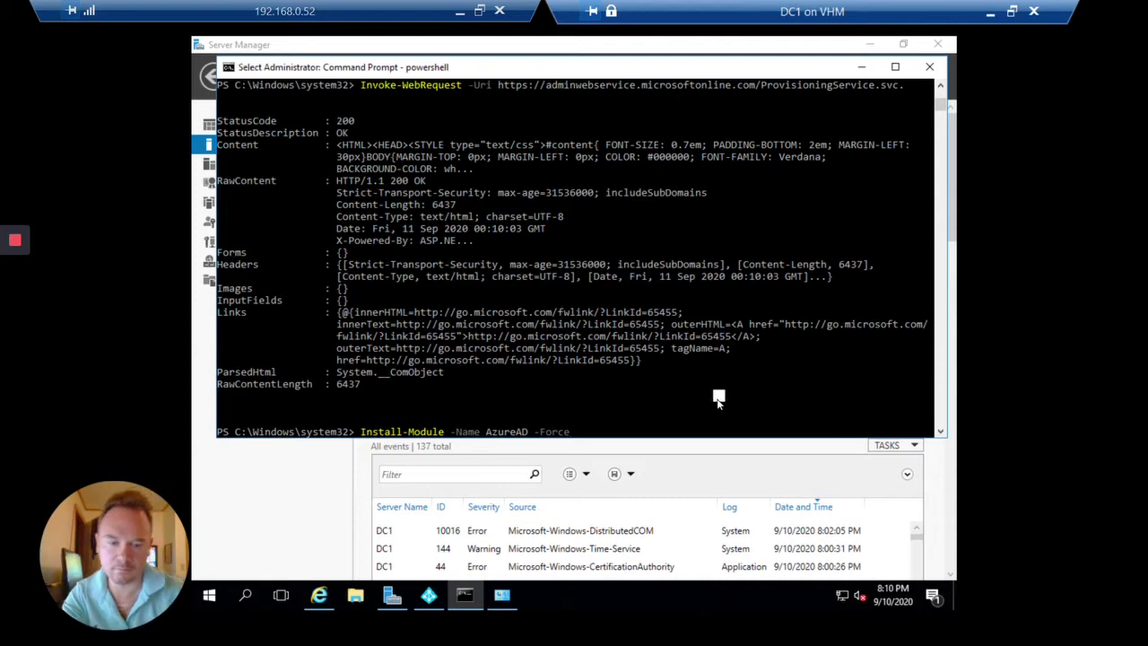
{"action": "key", "text": "BackSpace"}
{"action": "key", "text": "BackSpace"}
{"action": "key", "text": "BackSpace"}
{"action": "key", "text": "BackSpace"}
{"action": "key", "text": "BackSpace"}
{"action": "key", "text": "BackSpace"}
{"action": "key", "text": "Return"}
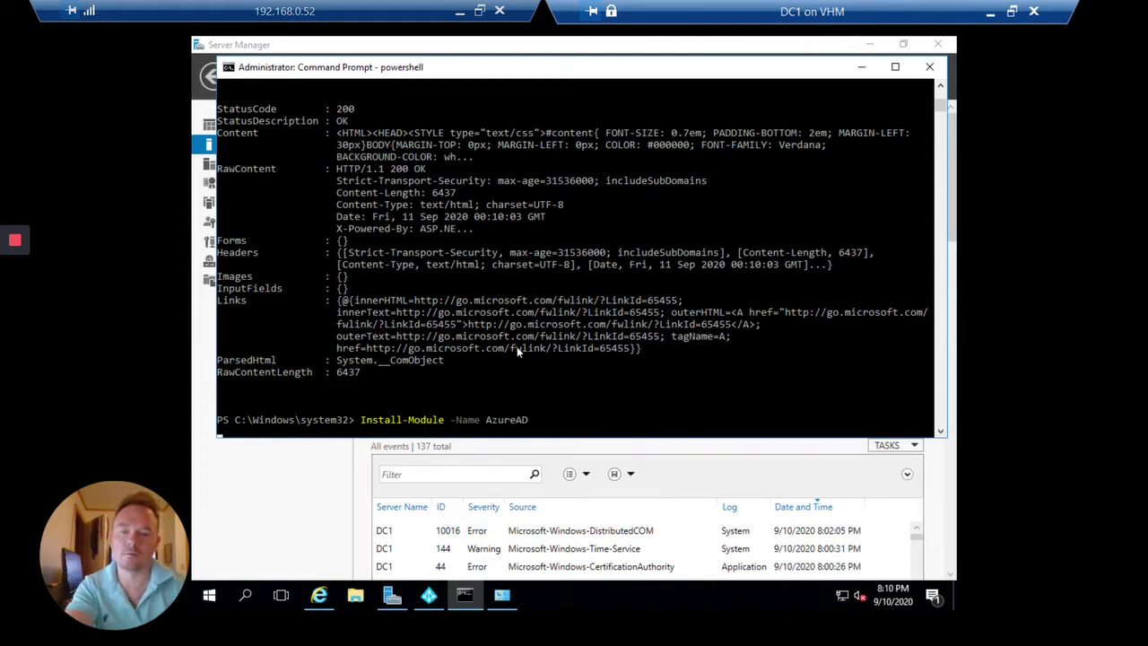
Retry the Azure AD administrator credentials and answer y to PowerShell's NuGet provider prompt.
{"action": "left_click", "coordinate": [433, 596]}
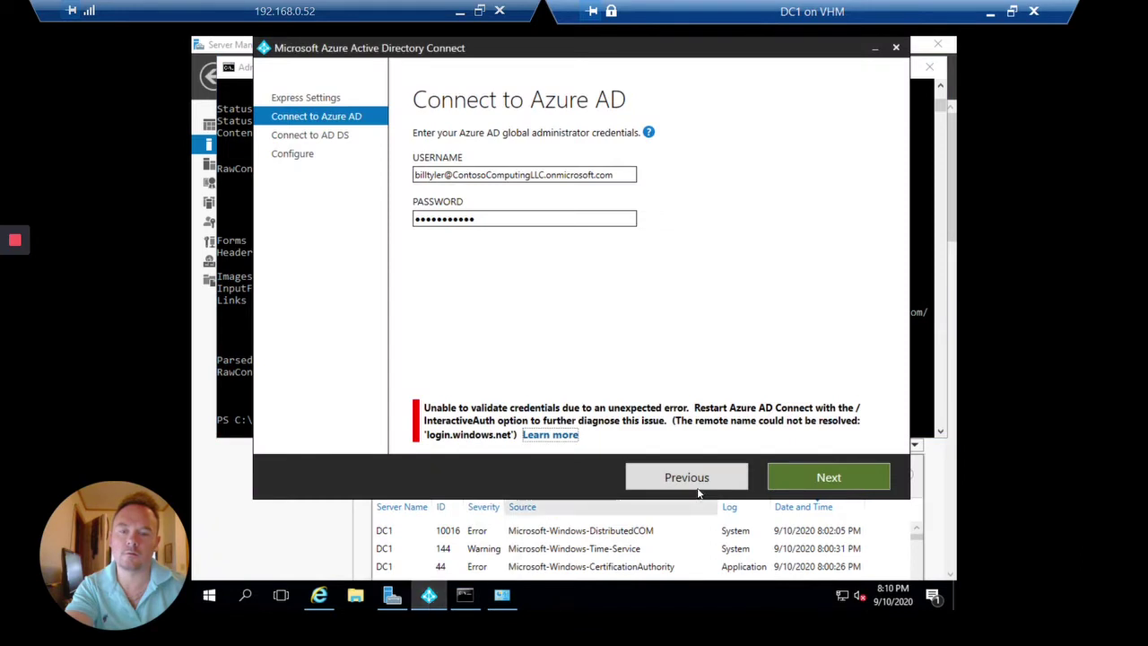
{"action": "left_click", "coordinate": [811, 488]}
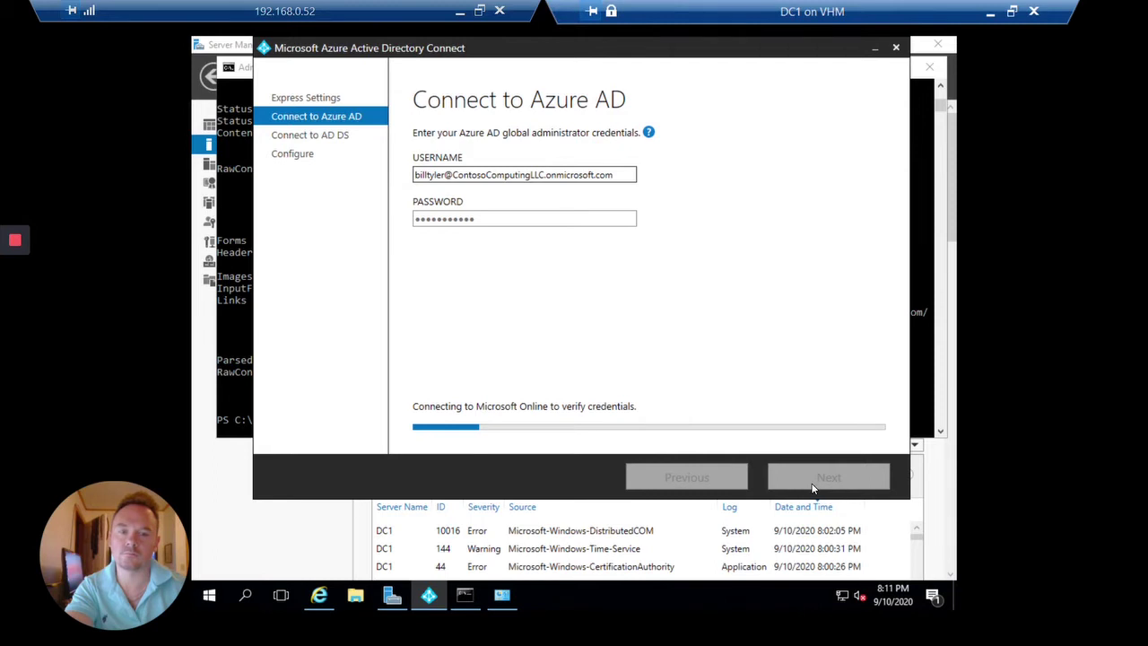
{"action": "left_click", "coordinate": [465, 596]}
{"action": "left_click", "coordinate": [726, 285]}
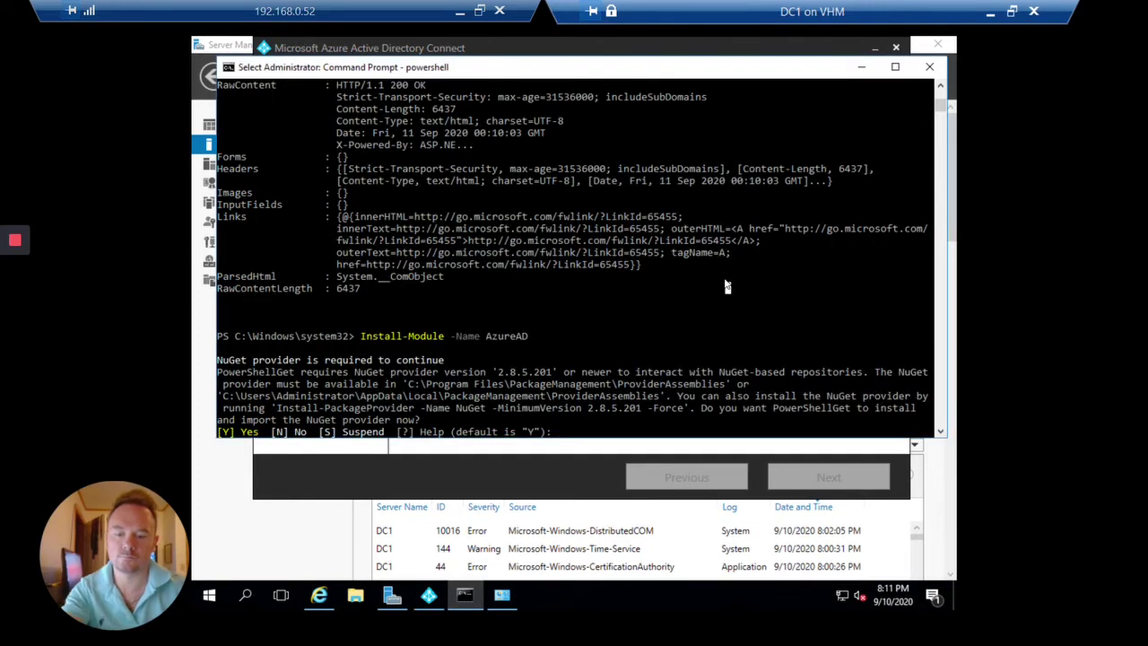
{"action": "type", "text": "y"}
{"action": "key", "text": "Return"}
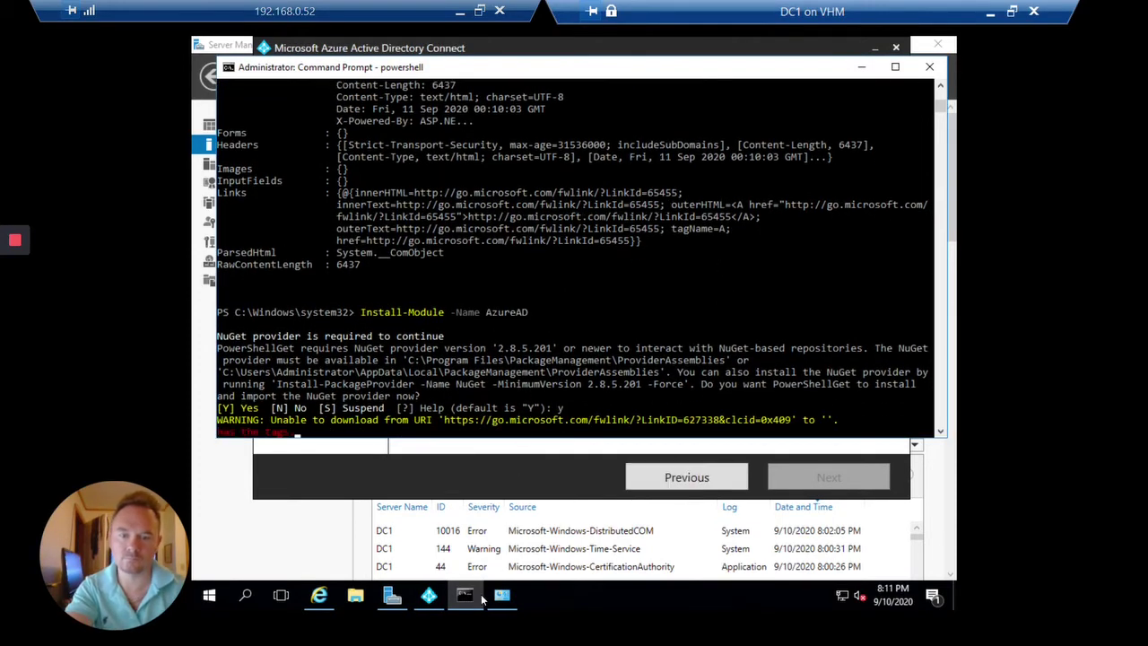
{"action": "left_click", "coordinate": [430, 595]}
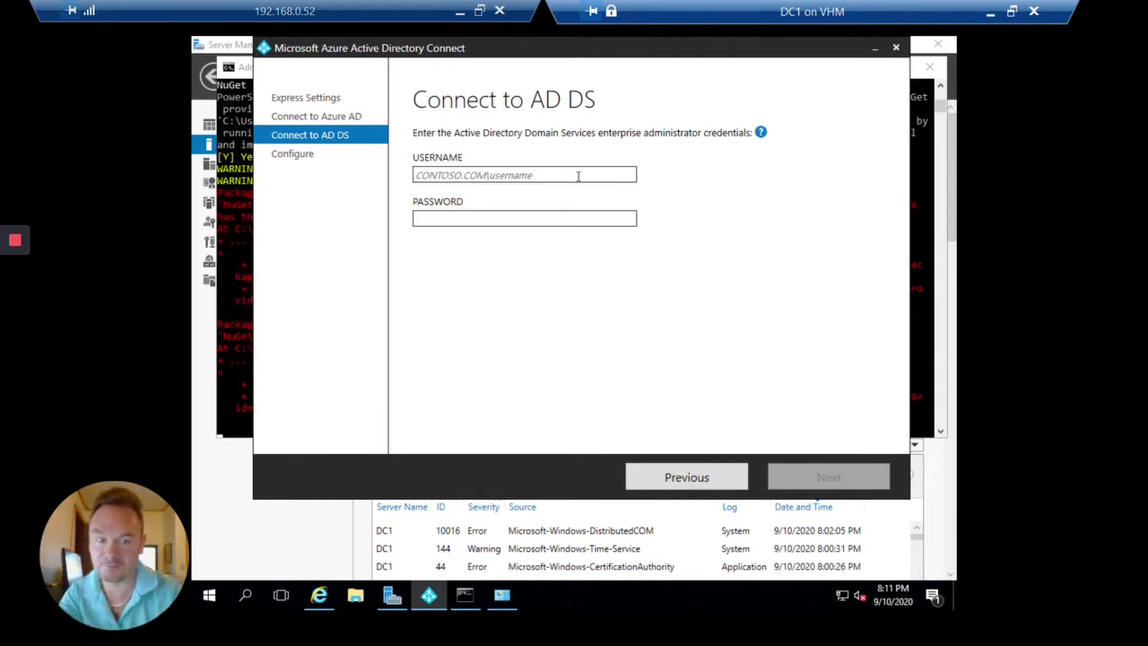
Type CONTOSO as the domain prefix in the AD DS Username field.
{"action": "type", "text": "CONTOSO\\"}
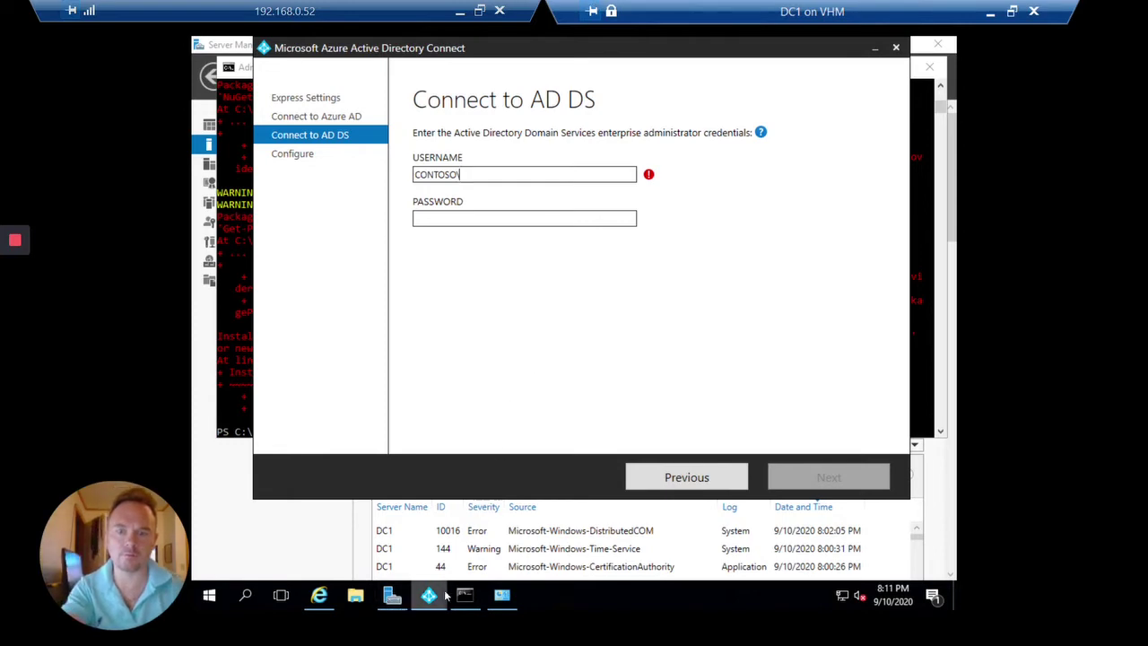
Launch Active Directory Users and Computers, inspect a CO user, then show the Groups container.
{"action": "left_click", "coordinate": [392, 595]}
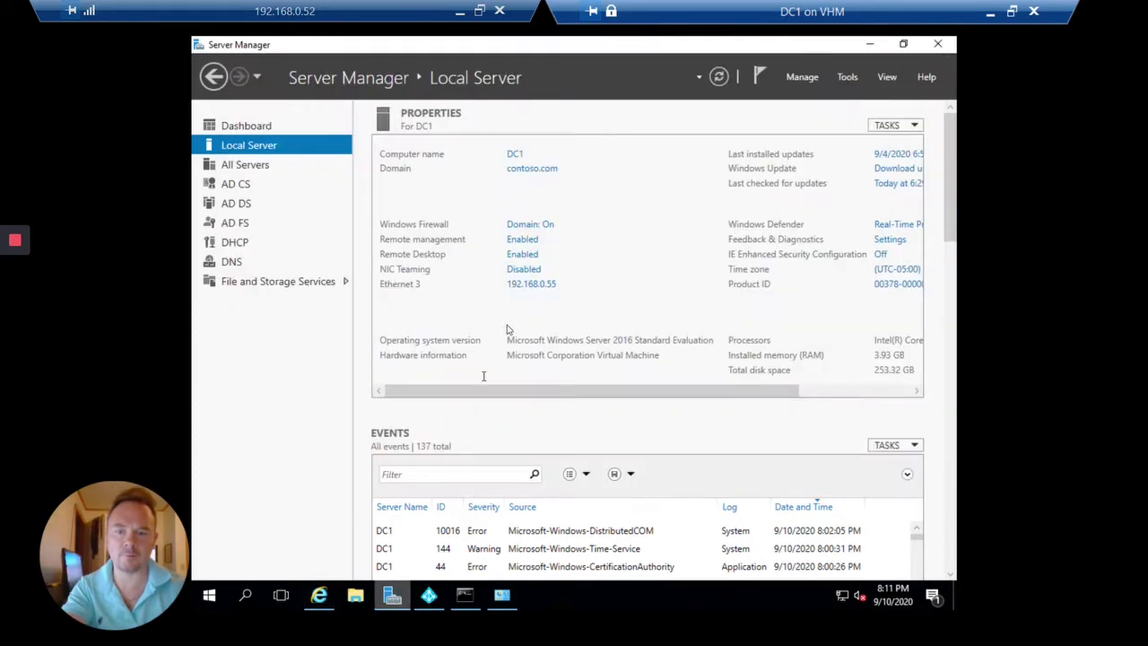
{"action": "left_click", "coordinate": [848, 77]}
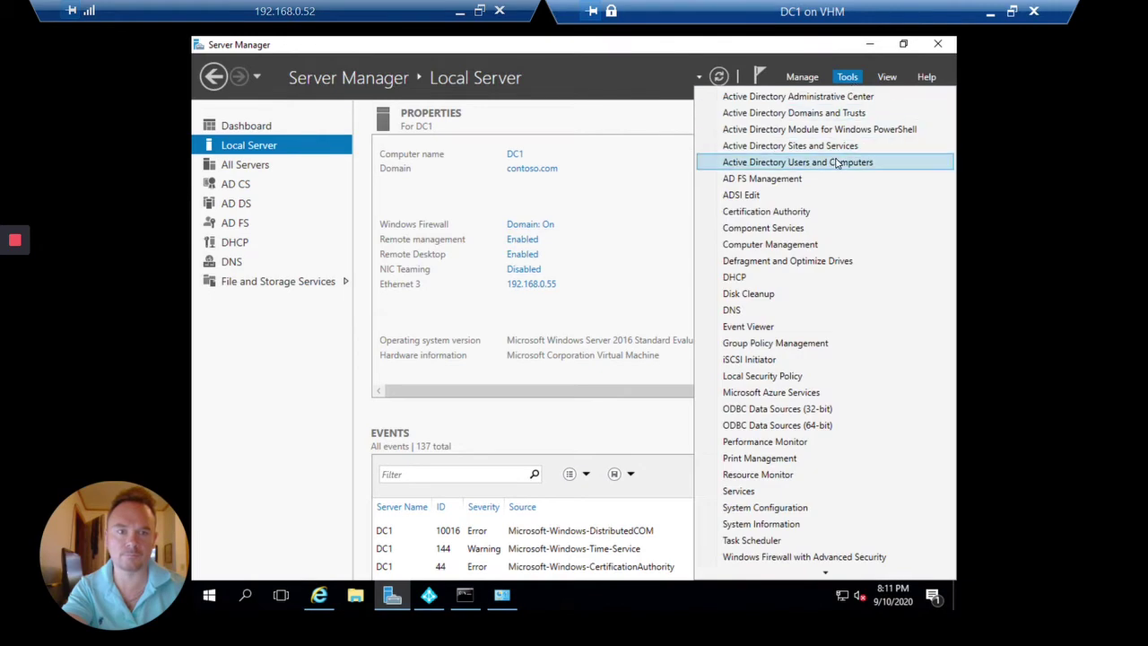
{"action": "left_click", "coordinate": [837, 160]}
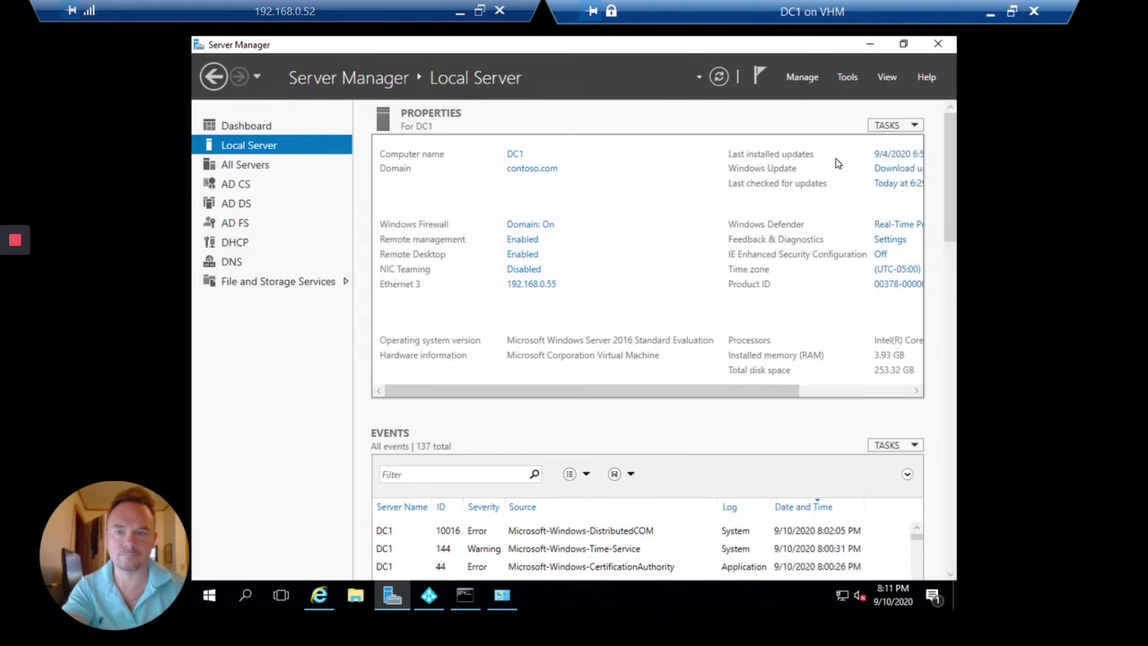
{"action": "double_click", "coordinate": [480, 250]}
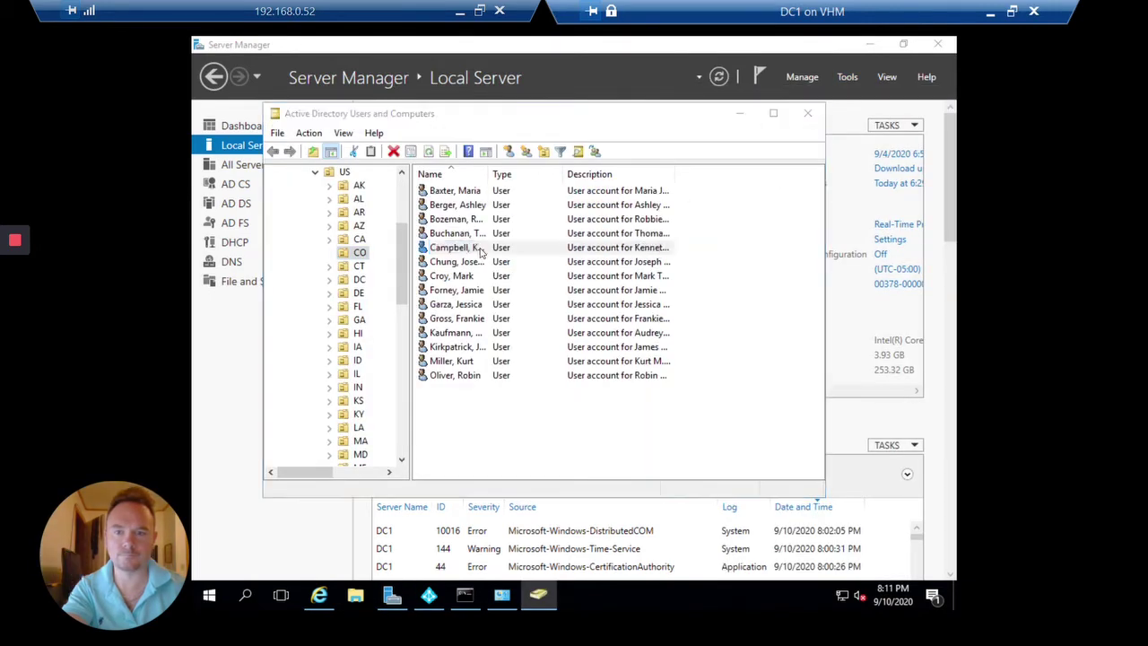
{"action": "left_click", "coordinate": [680, 104]}
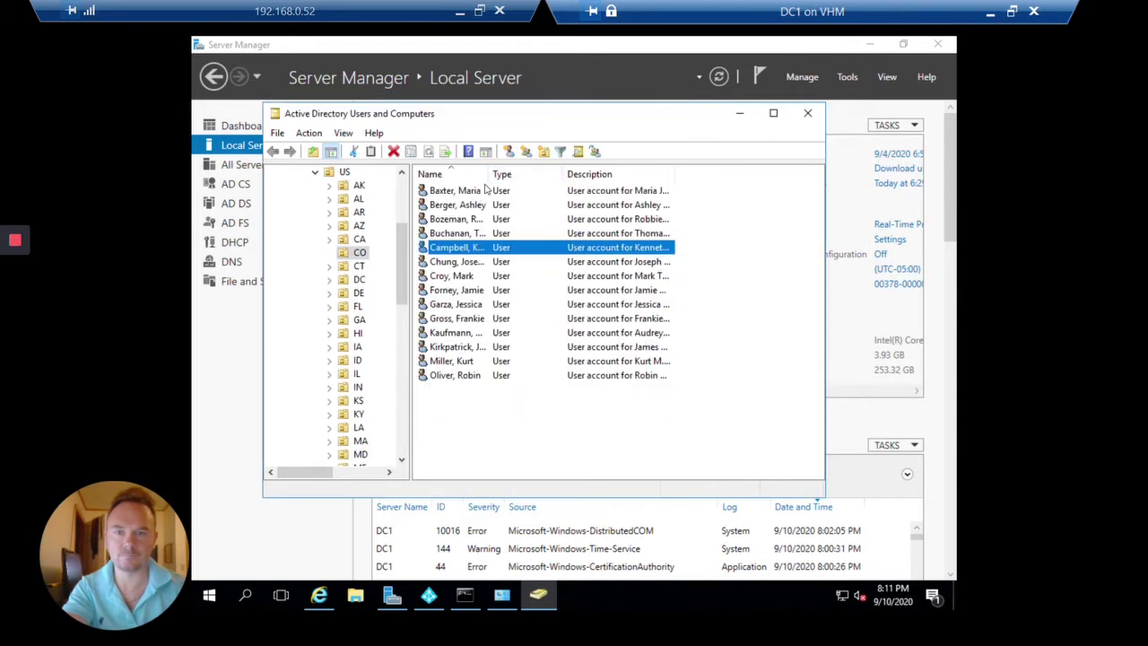
{"action": "left_click", "coordinate": [470, 209]}
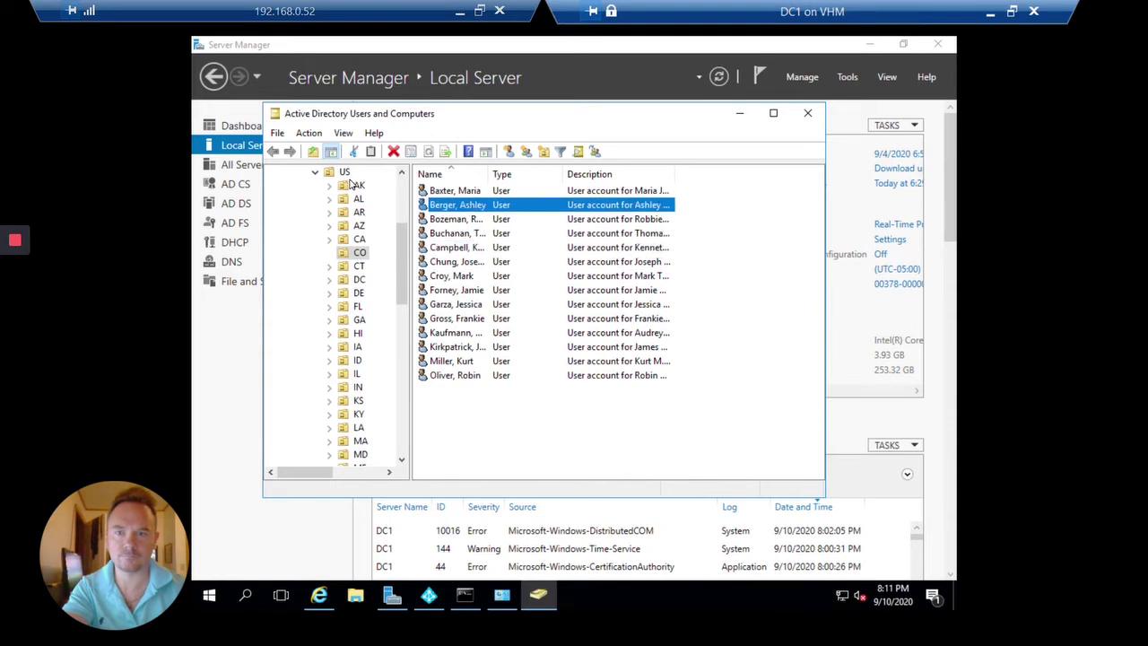
{"action": "scroll", "coordinate": [329, 227], "scroll_direction": "up", "scroll_amount": 2}
{"action": "left_click", "coordinate": [339, 186]}
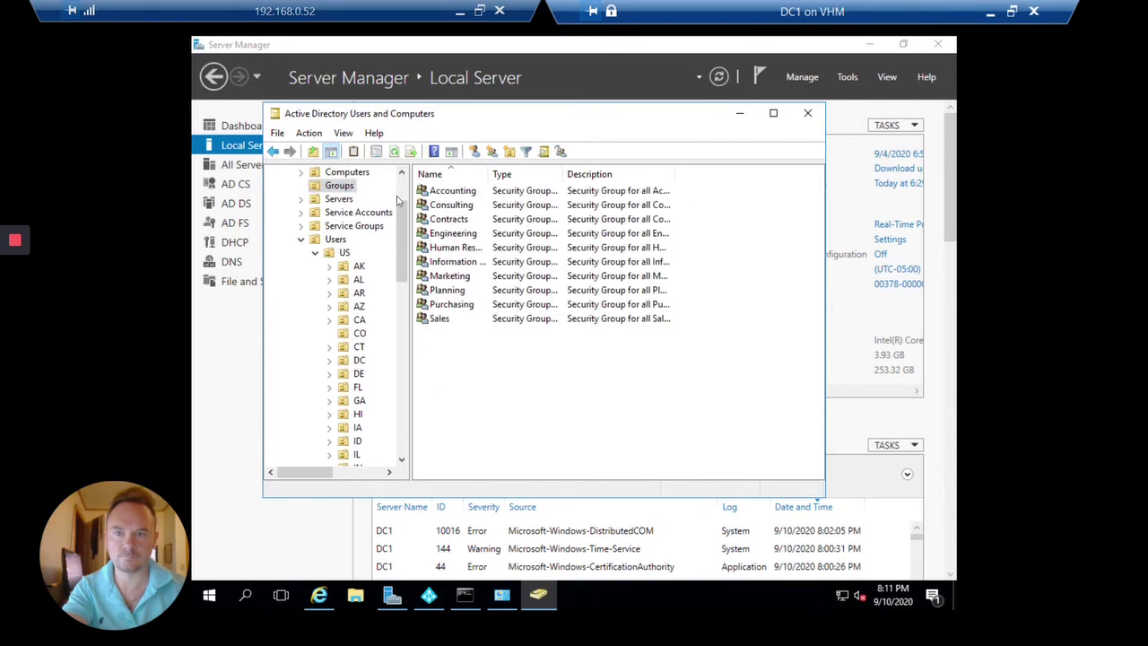
{"action": "left_click", "coordinate": [466, 263]}
{"action": "double_click", "coordinate": [465, 263]}
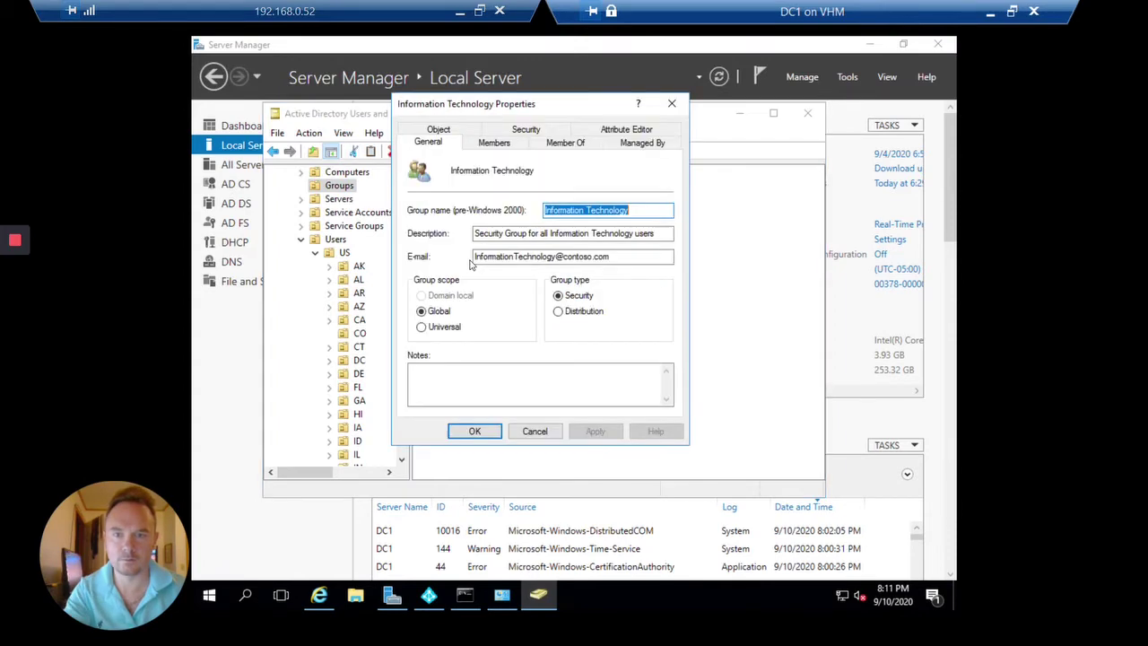
{"action": "left_click", "coordinate": [494, 143]}
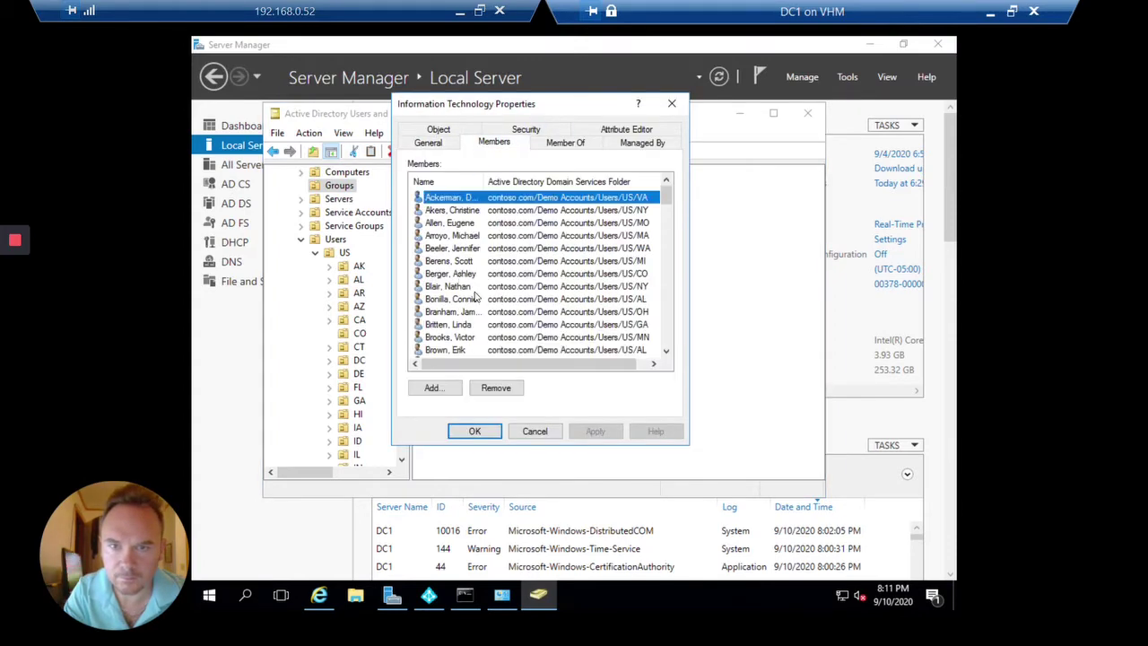
{"action": "double_click", "coordinate": [453, 299]}
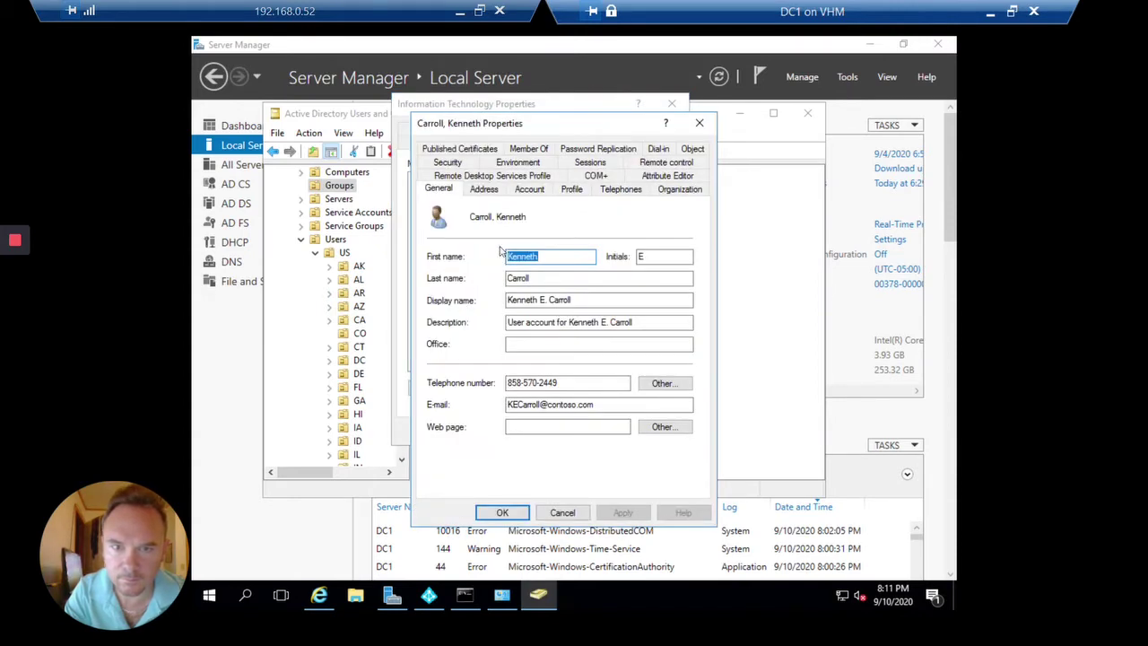
{"action": "left_click", "coordinate": [700, 123]}
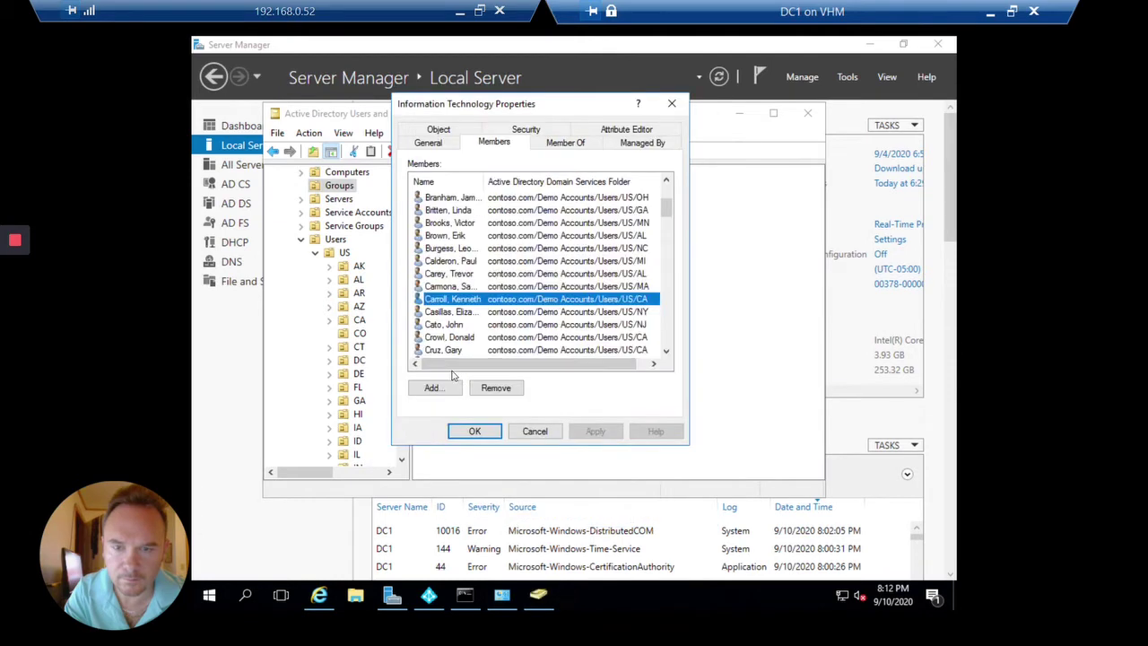
{"action": "double_click", "coordinate": [493, 301]}
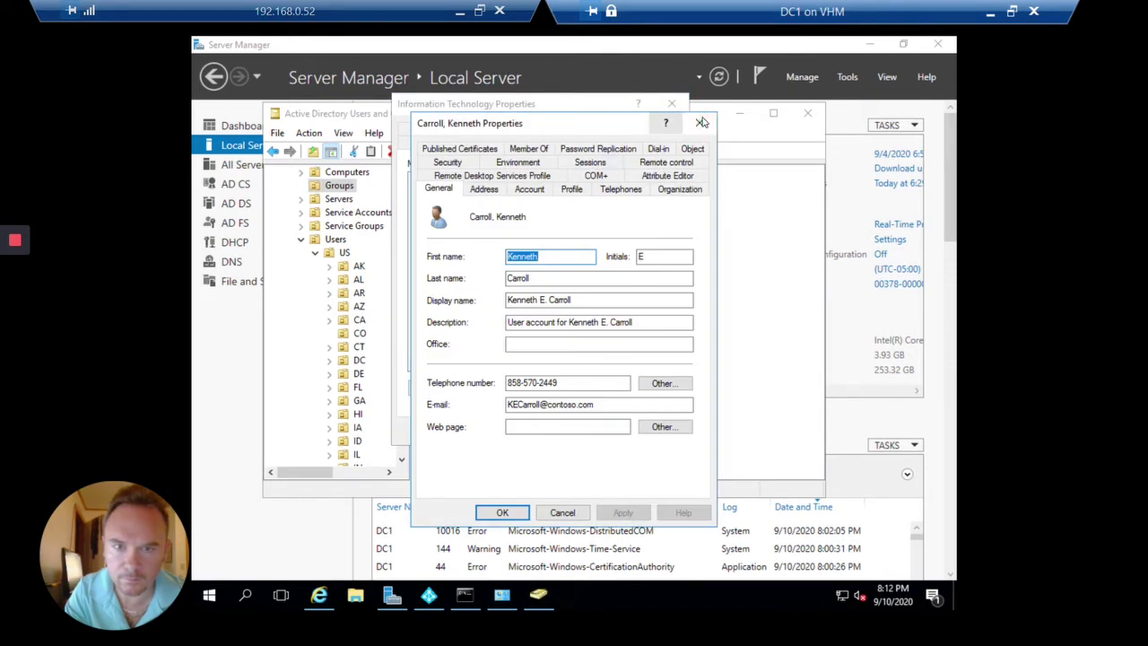
{"action": "left_click", "coordinate": [687, 192]}
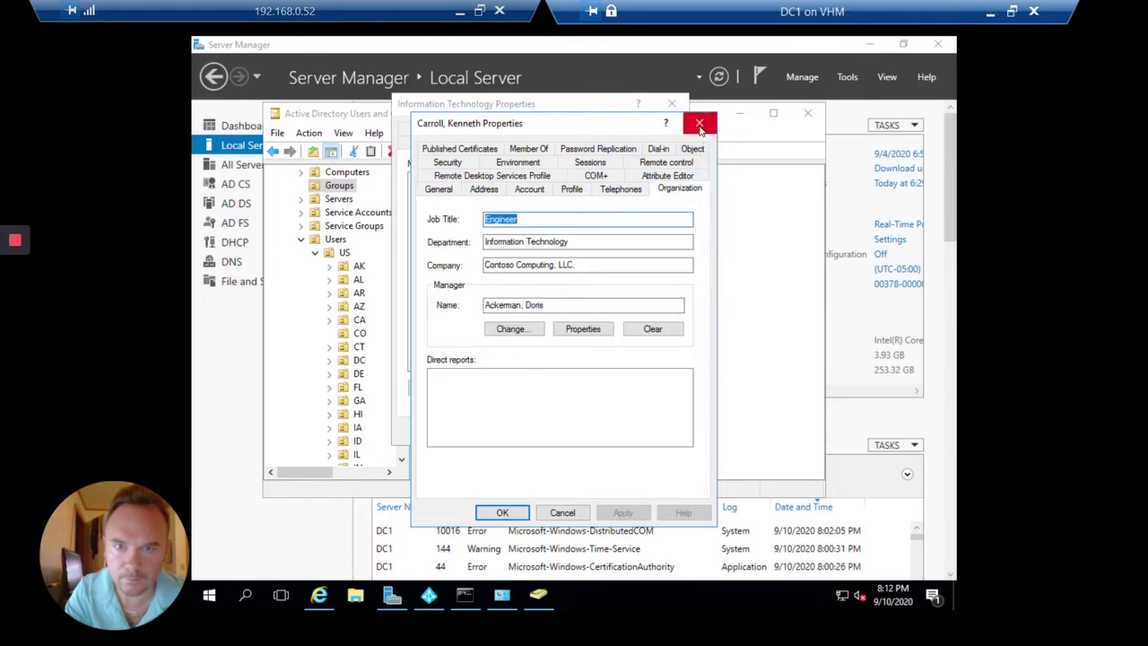
{"action": "left_click", "coordinate": [700, 125]}
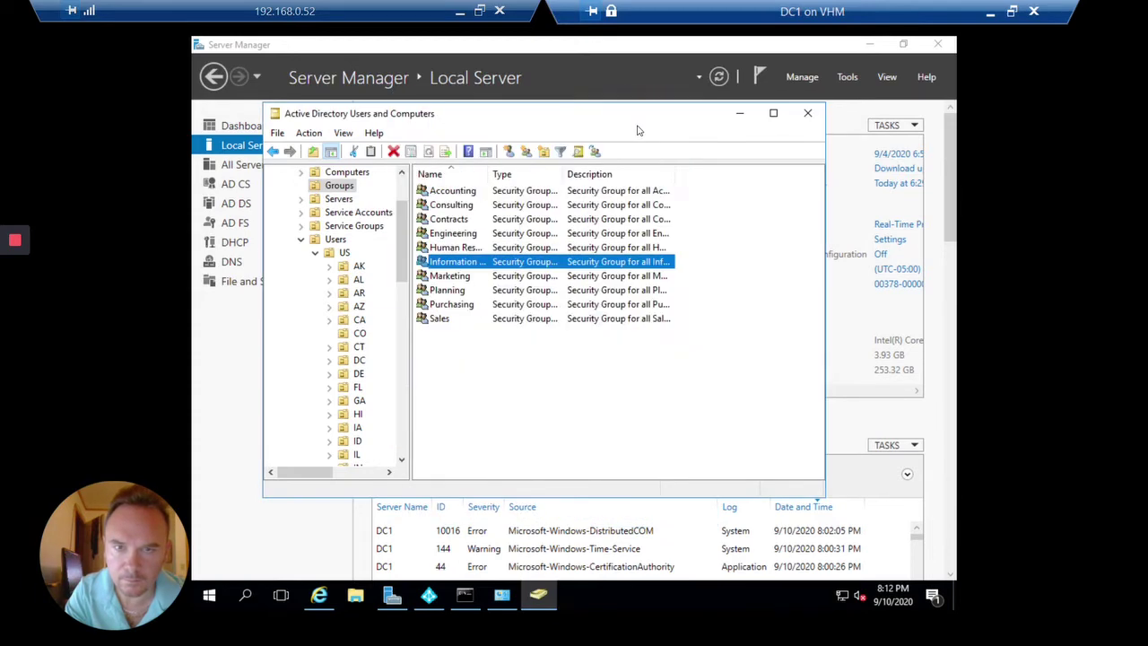
Search the whole contoso.com domain for users named KENN.
{"action": "left_click", "coordinate": [672, 104]}
{"action": "left_click", "coordinate": [576, 151]}
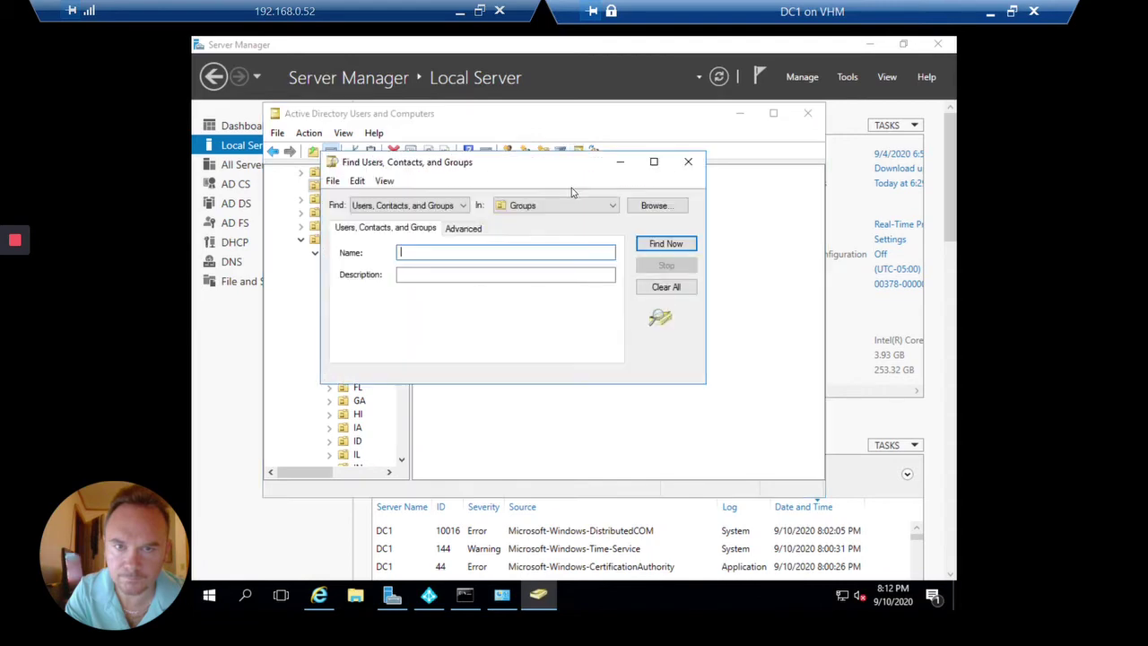
{"action": "left_click", "coordinate": [566, 204]}
{"action": "left_click", "coordinate": [539, 229]}
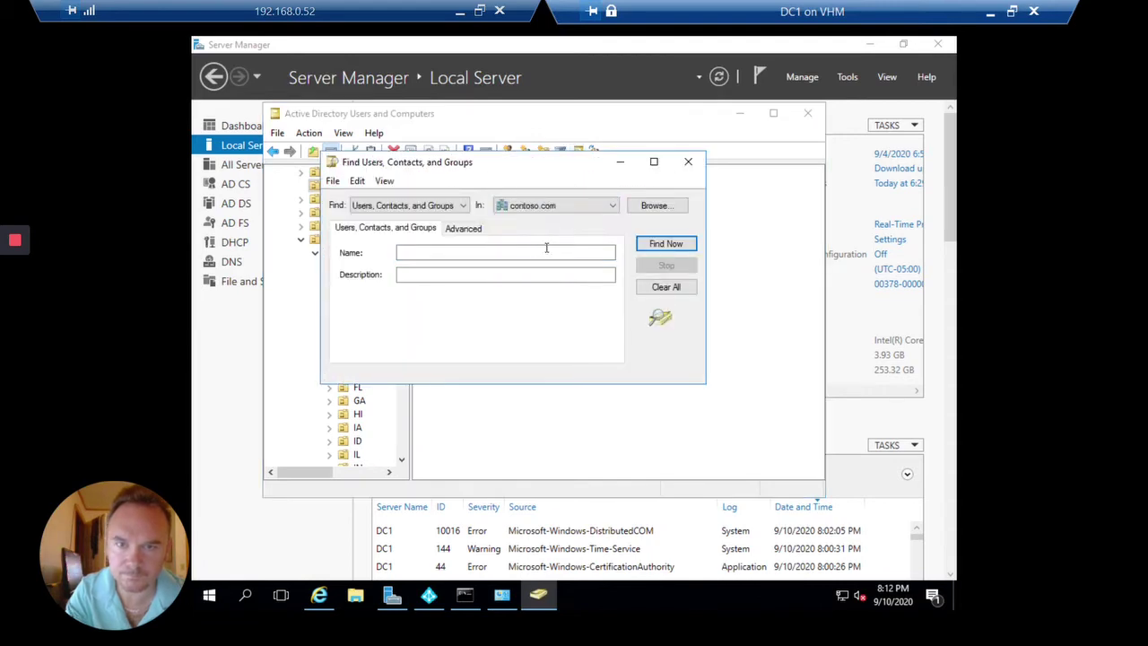
{"action": "type", "text": "KENN"}
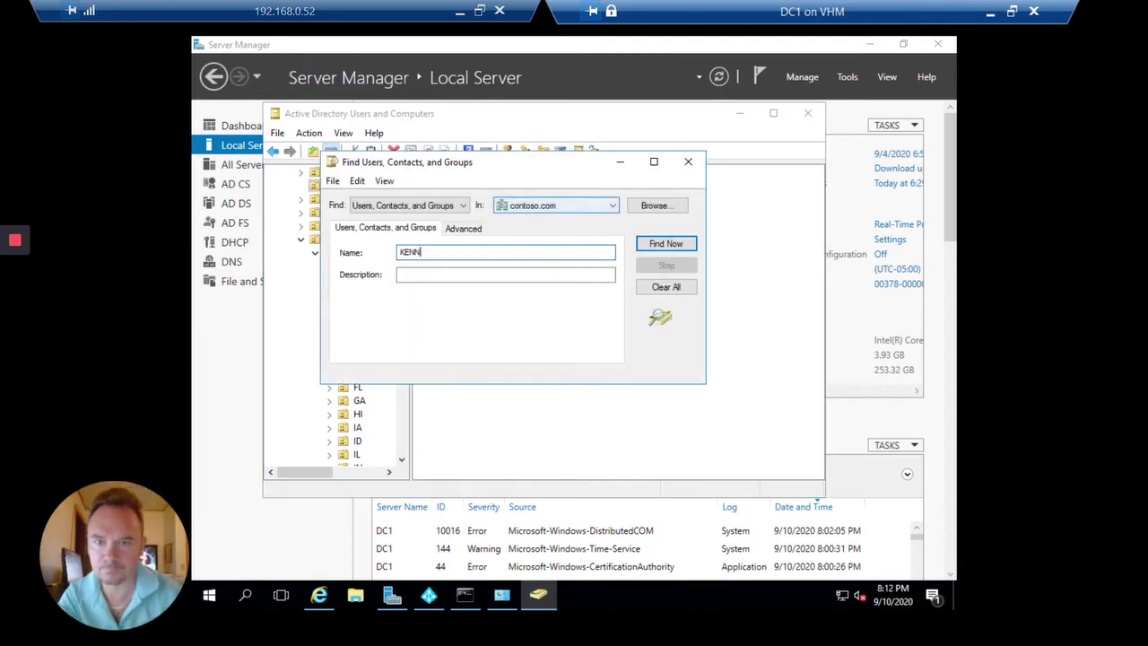
{"action": "key", "text": "Return"}
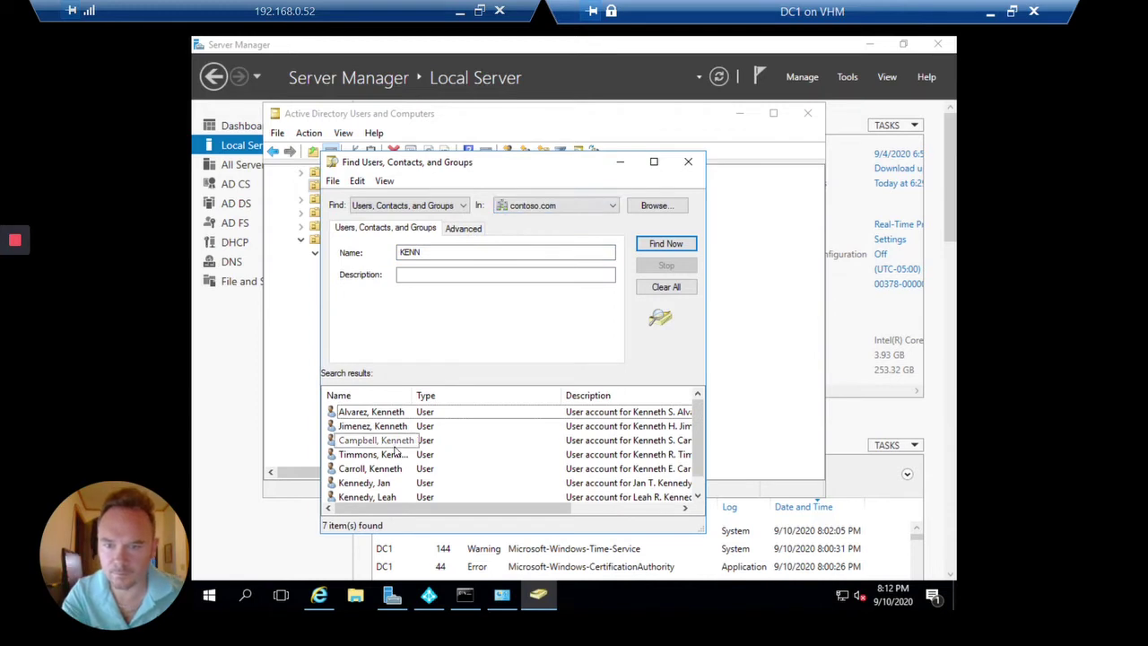
{"action": "scroll", "coordinate": [387, 451], "scroll_direction": "down", "scroll_amount": 1}
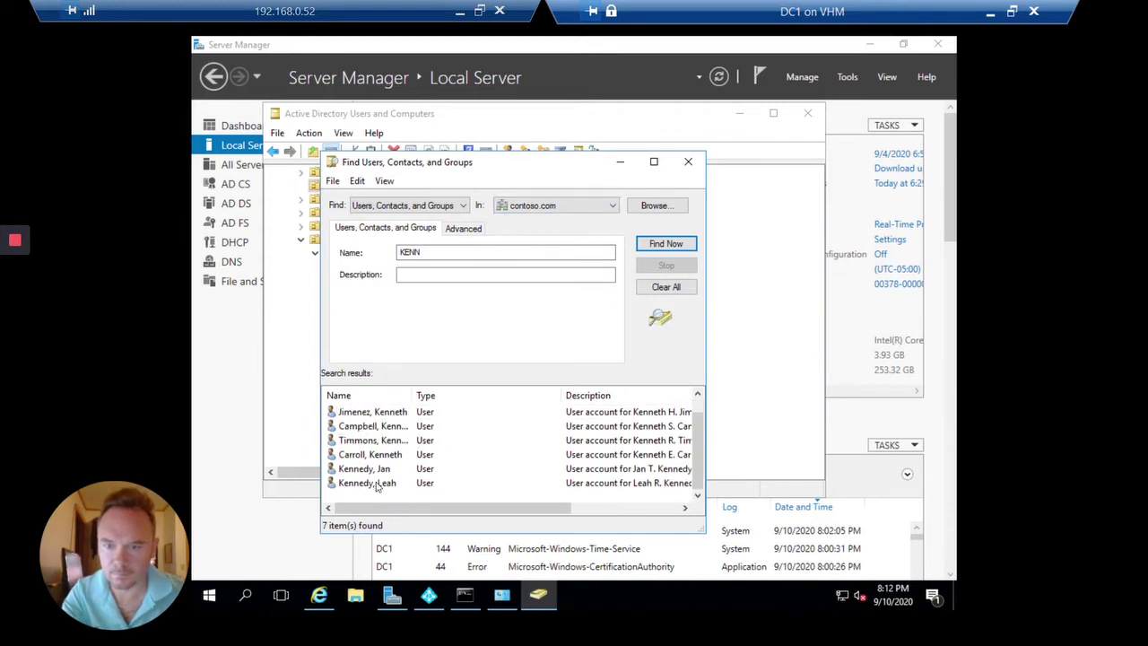
Reset the chosen KENN user's password, entering and confirming the new password, then dismiss the confirmation.
{"action": "left_click", "coordinate": [387, 457]}
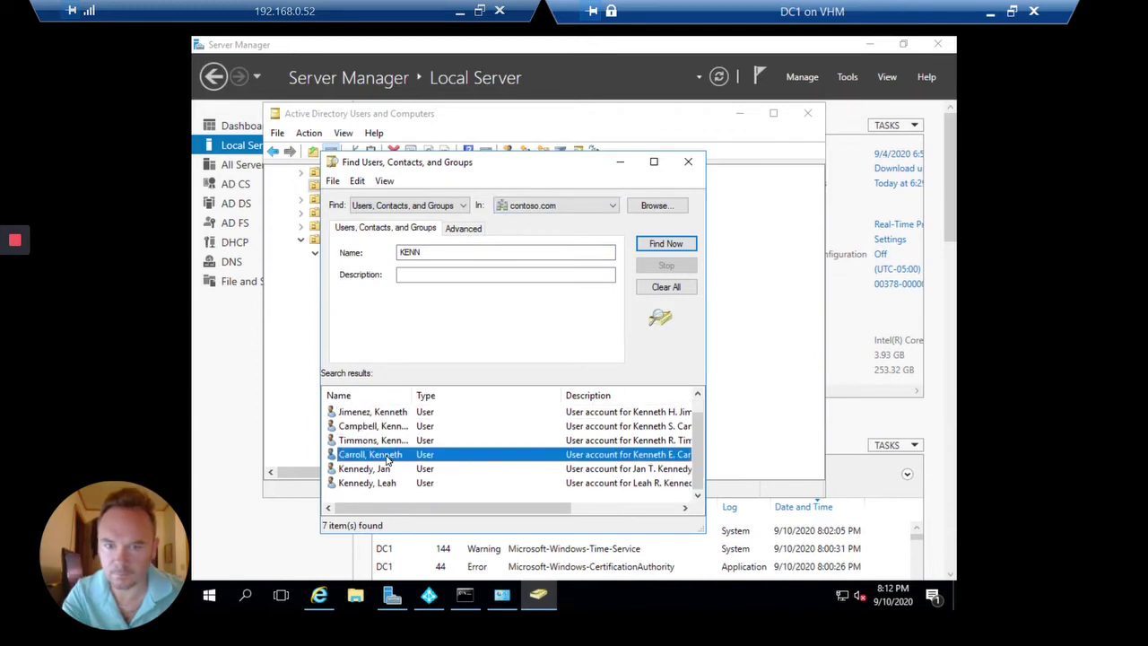
{"action": "right_click", "coordinate": [387, 457]}
{"action": "left_click", "coordinate": [444, 371]}
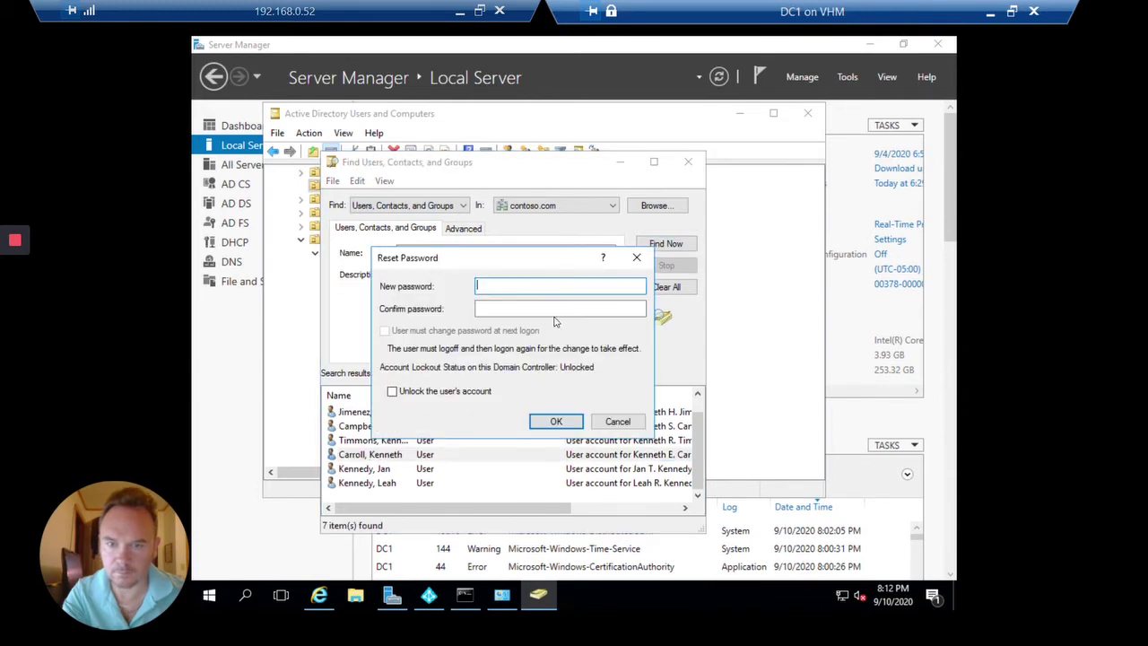
{"action": "type", "text": "P"}
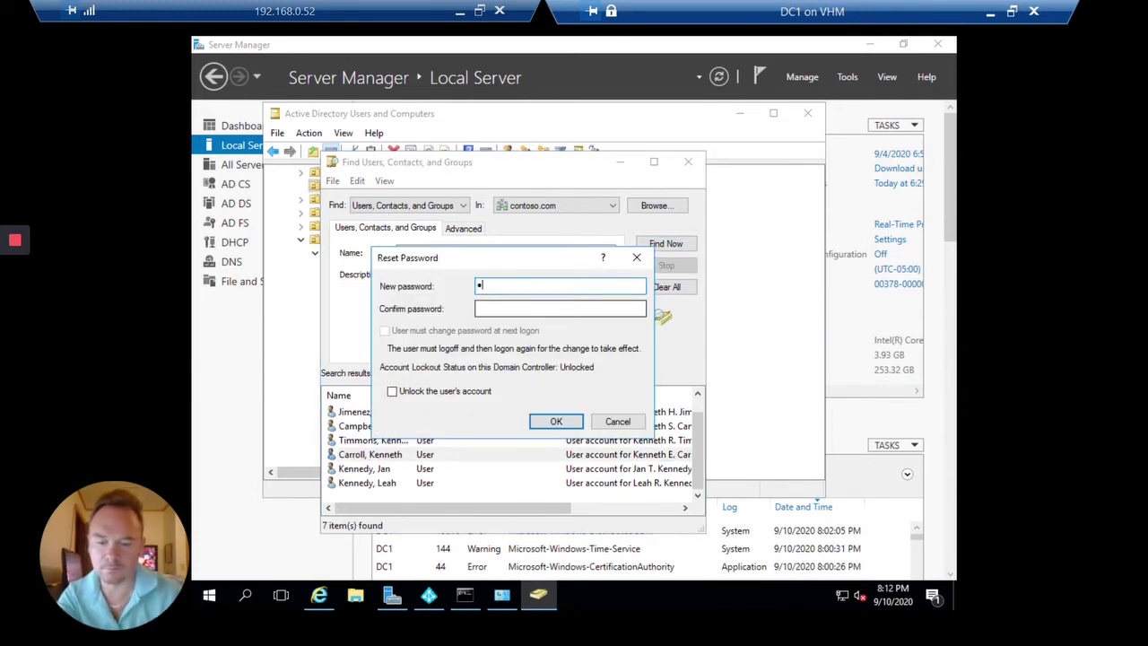
{"action": "type", "text": "@ss"}
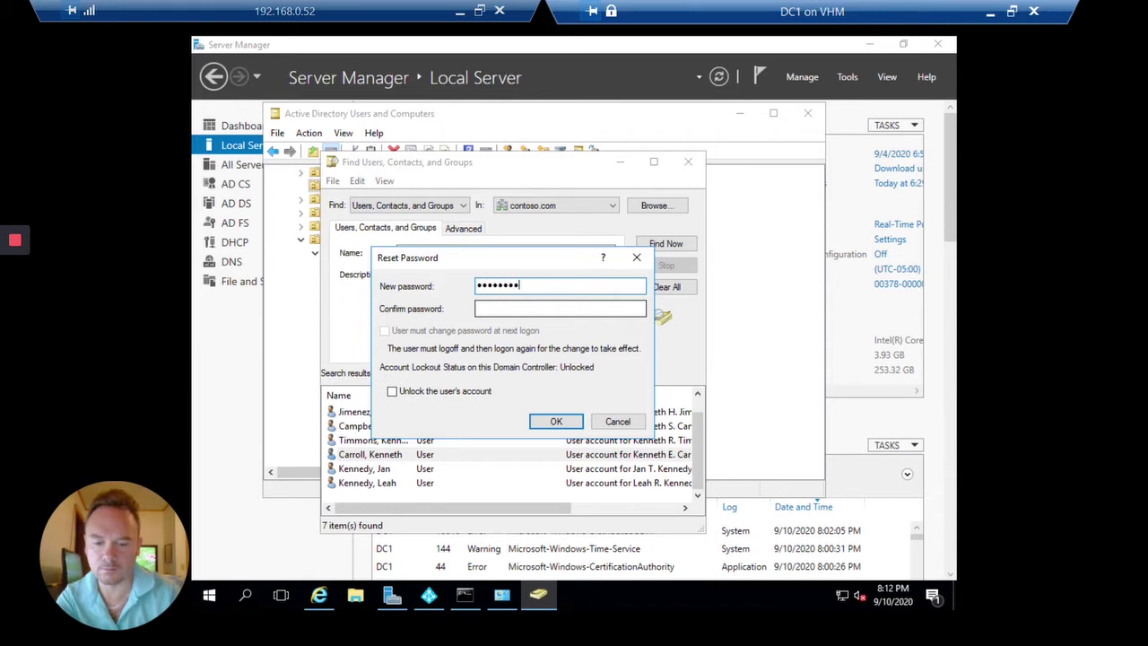
{"action": "left_click", "coordinate": [560, 309]}
{"action": "type", "text": "P@"}
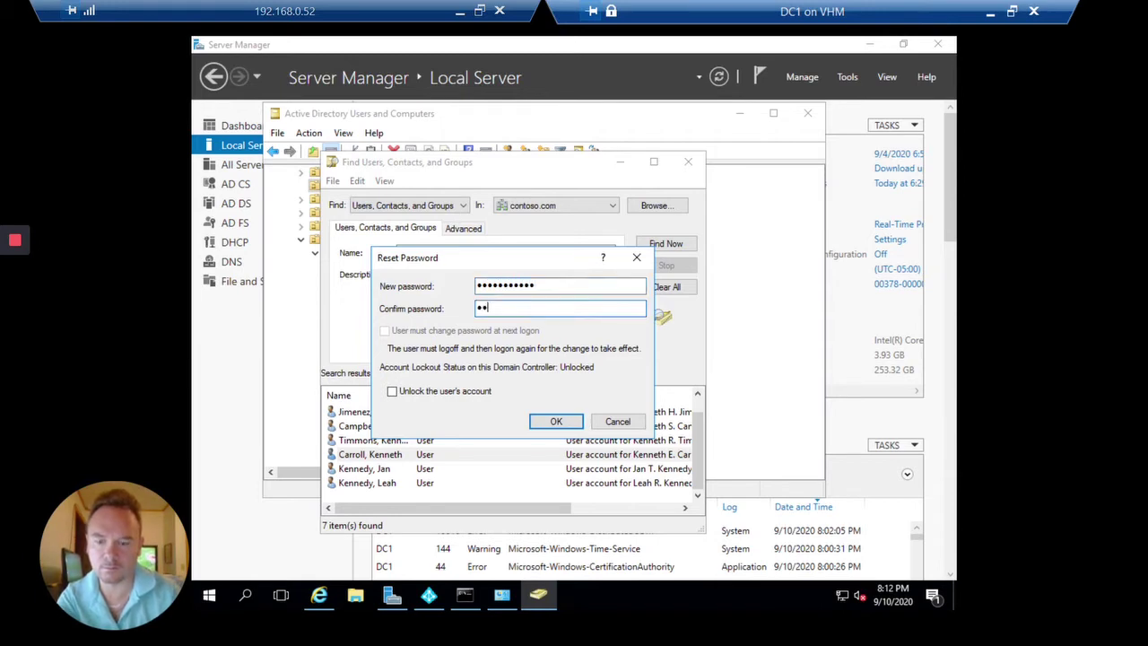
{"action": "type", "text": "ss"}
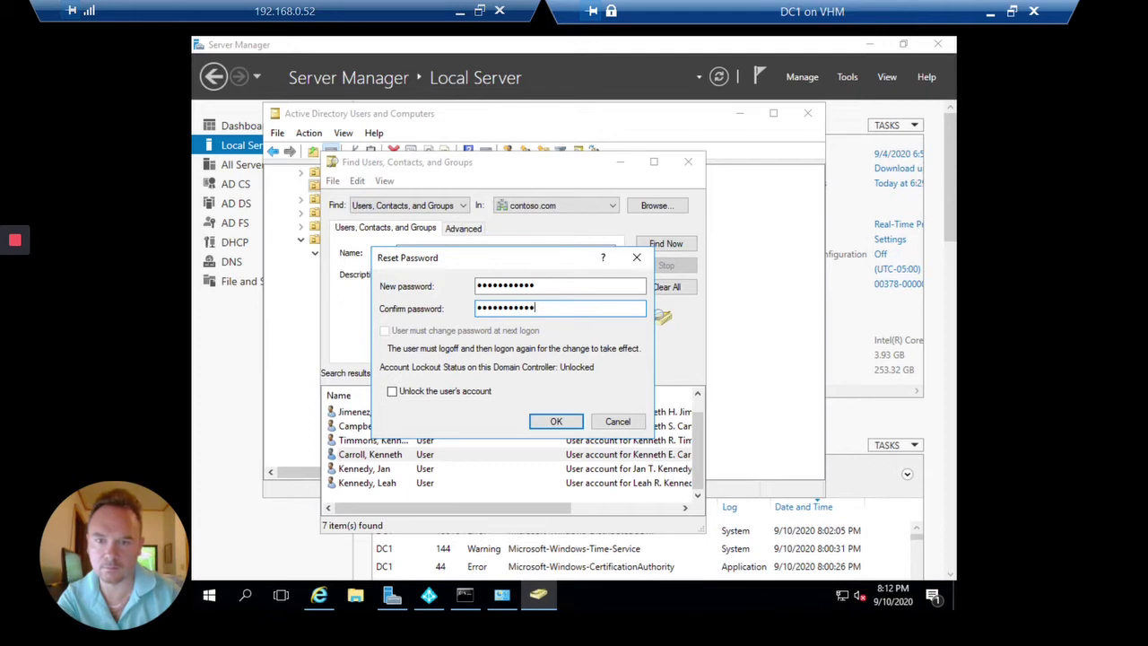
{"action": "key", "text": "Return"}
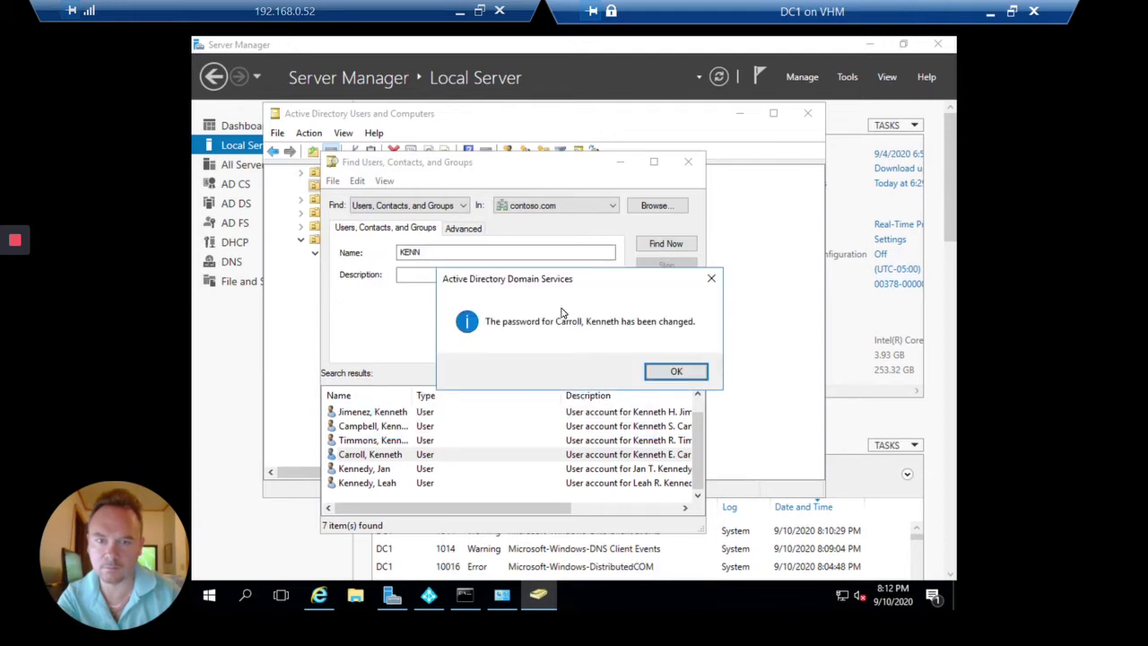
{"action": "key", "text": "Return"}
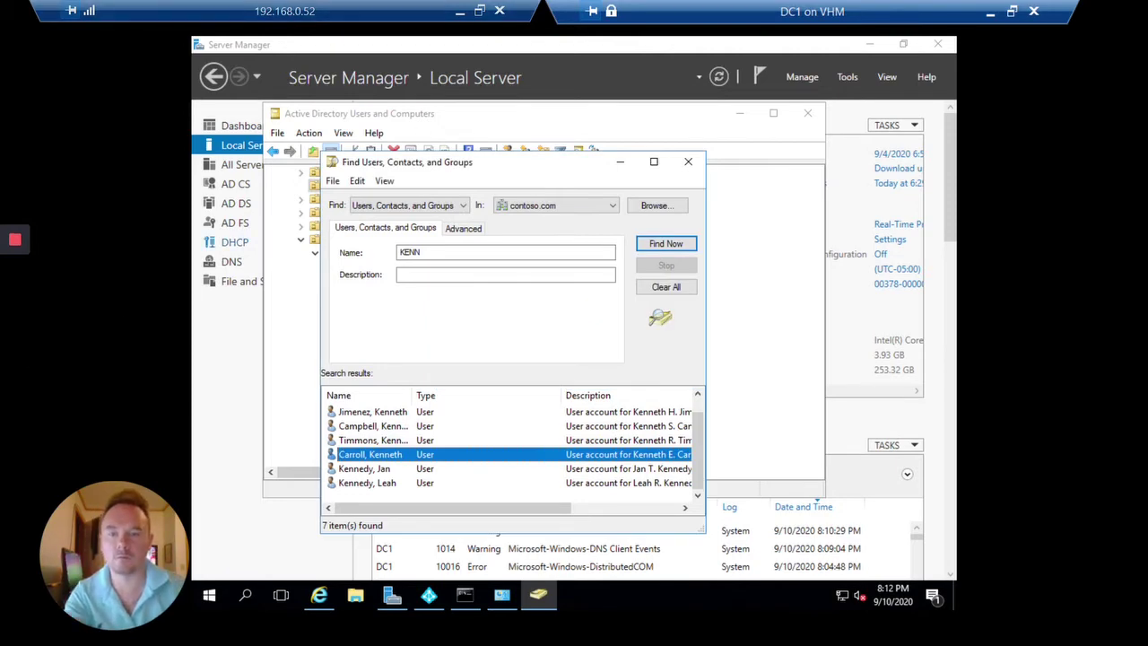
From the found user's Member Of list, open Information Technology and view its members.
{"action": "double_click", "coordinate": [399, 457]}
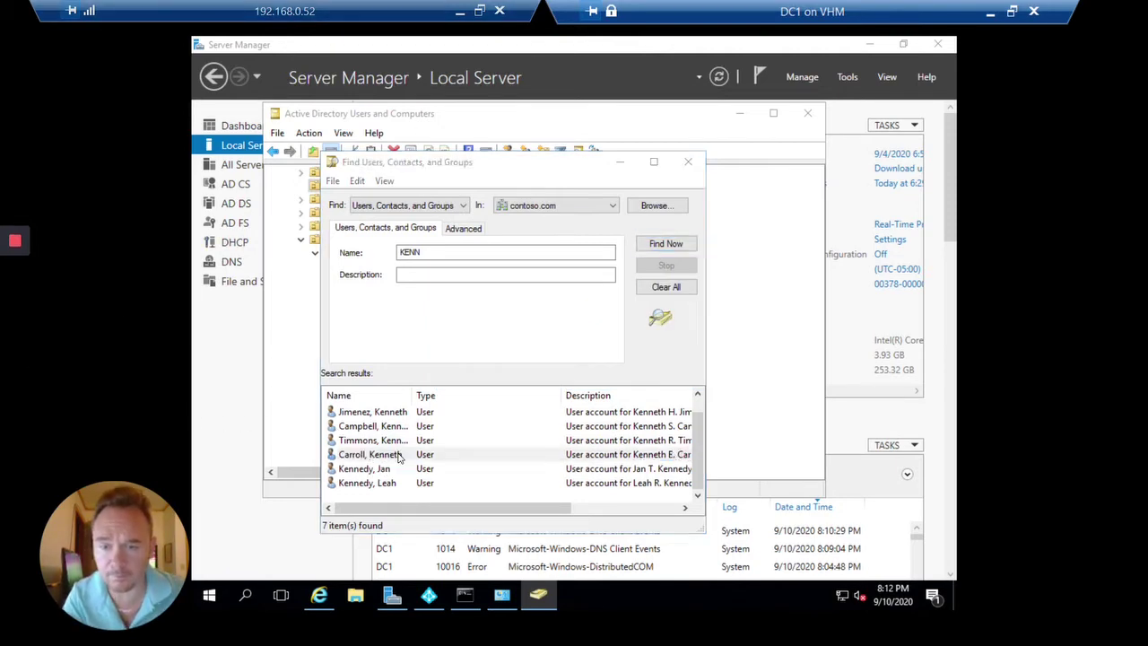
{"action": "left_click", "coordinate": [530, 238]}
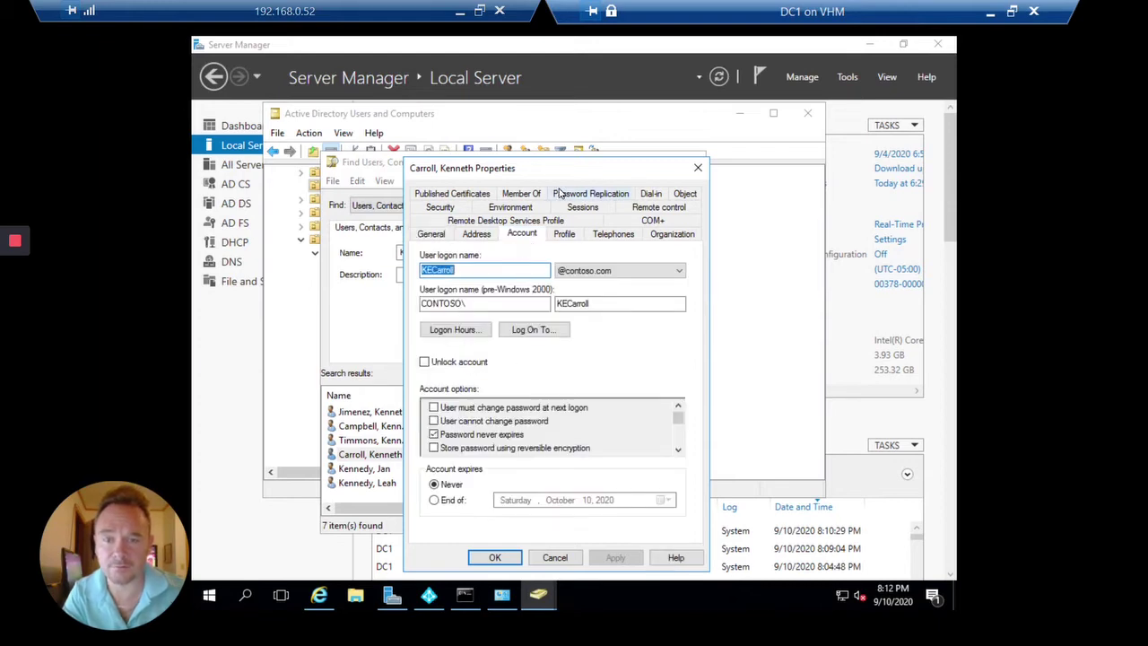
{"action": "left_click", "coordinate": [517, 194]}
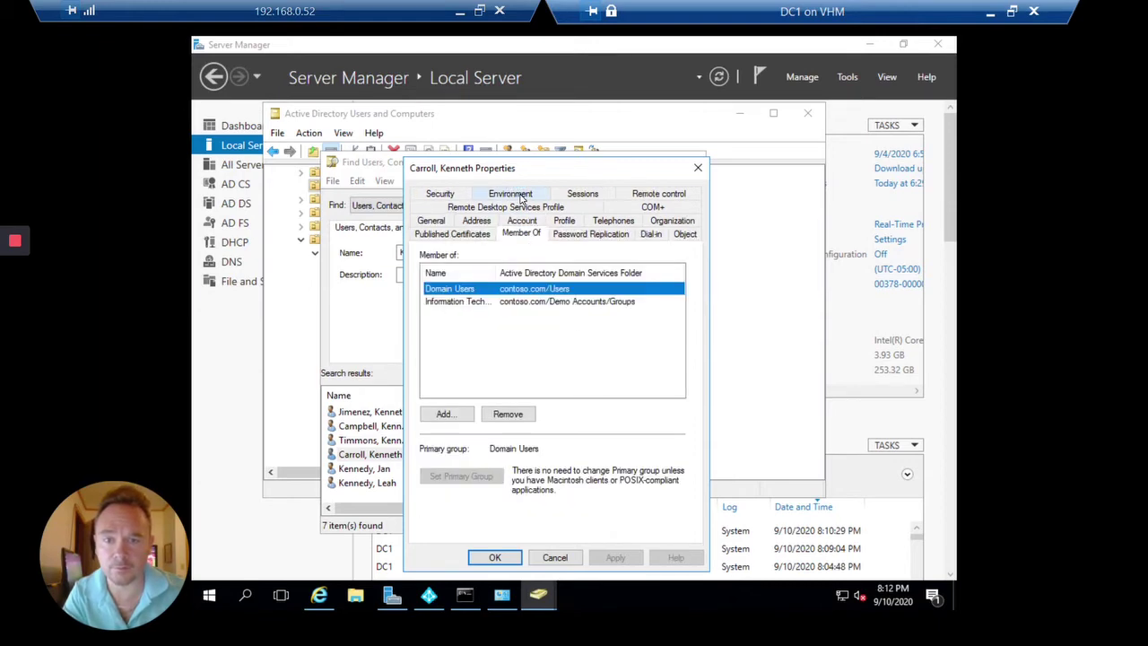
{"action": "double_click", "coordinate": [457, 302]}
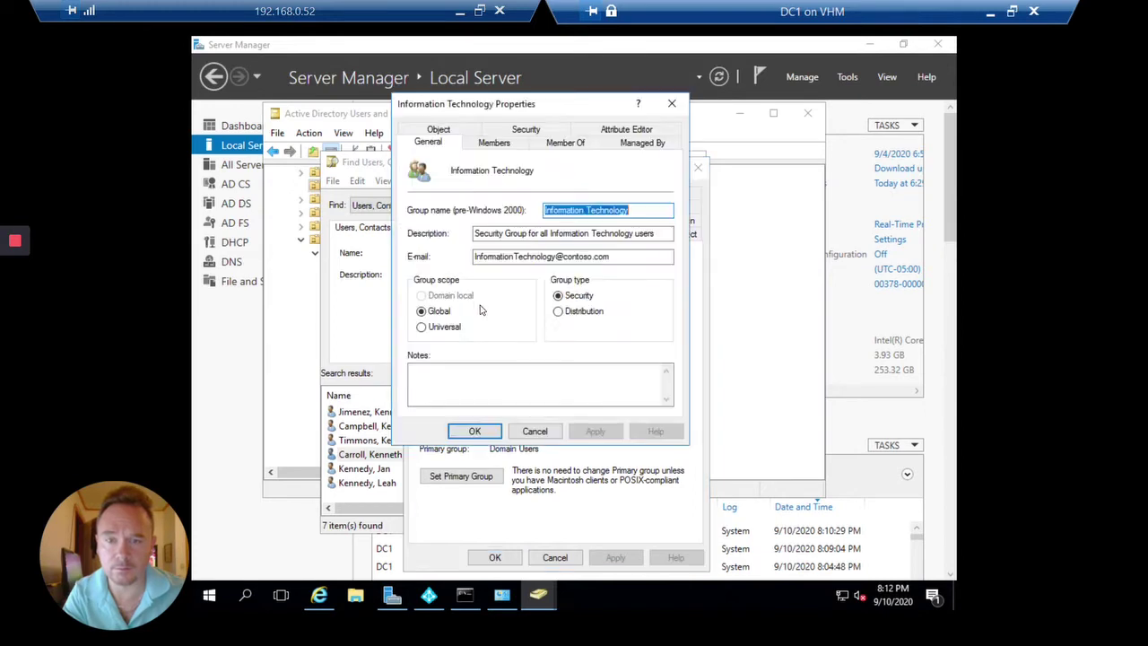
{"action": "left_click", "coordinate": [505, 151]}
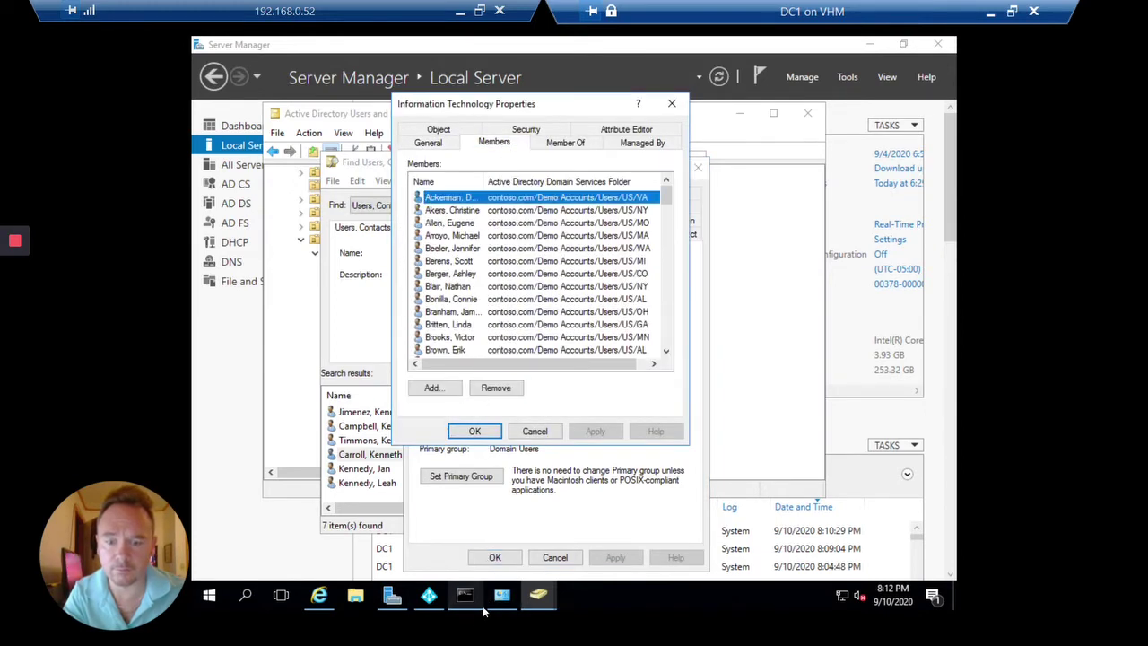
Submit the user's own domain username and password as the AD DS connection credentials.
{"action": "left_click", "coordinate": [429, 595]}
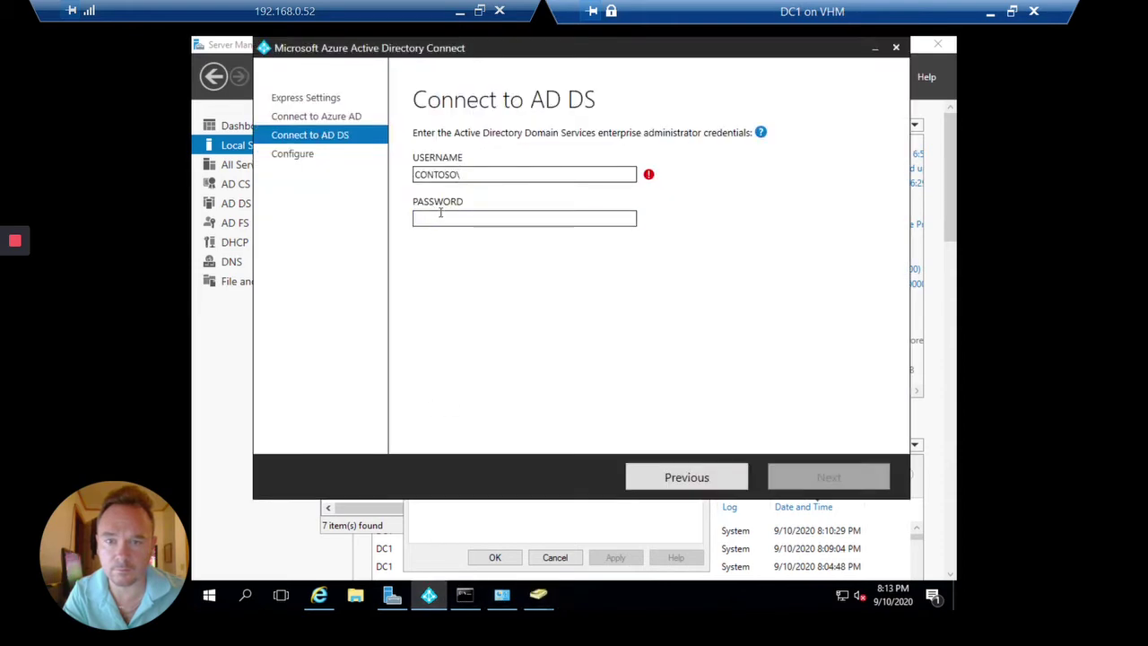
{"action": "left_click", "coordinate": [535, 220]}
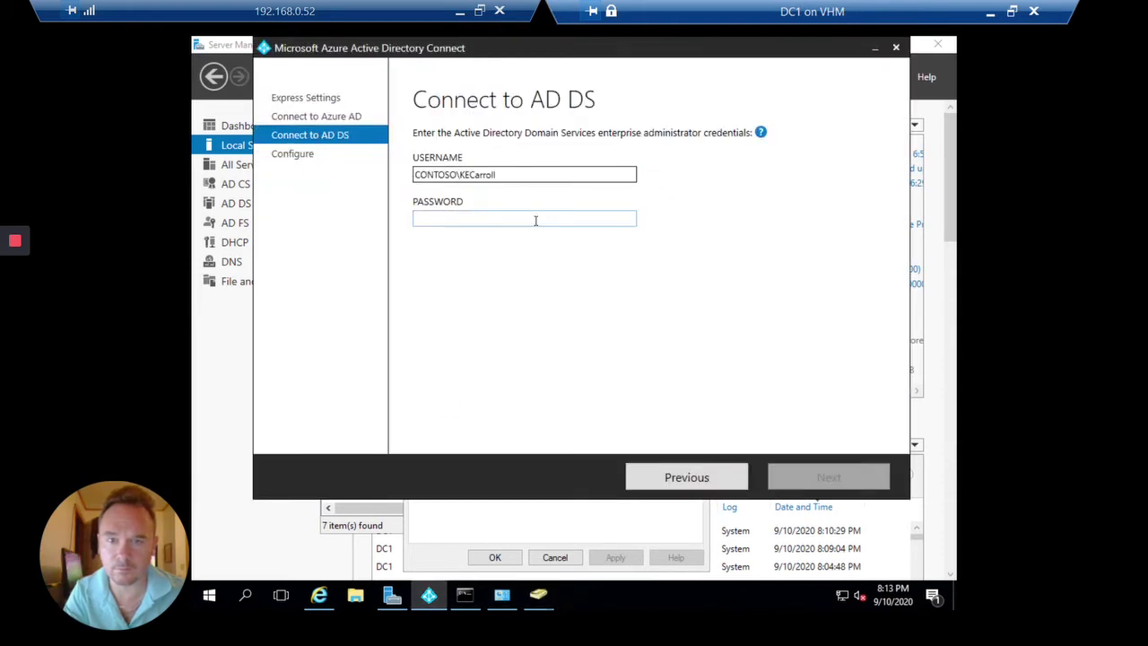
{"action": "type", "text": "•••••"}
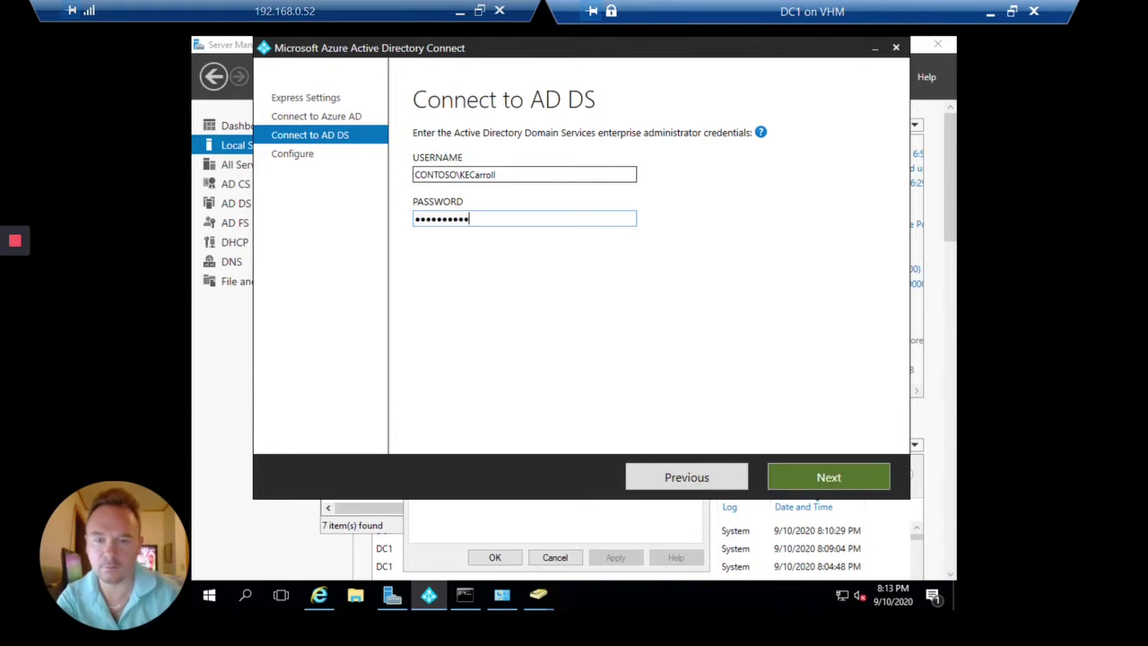
{"action": "type", "text": "•"}
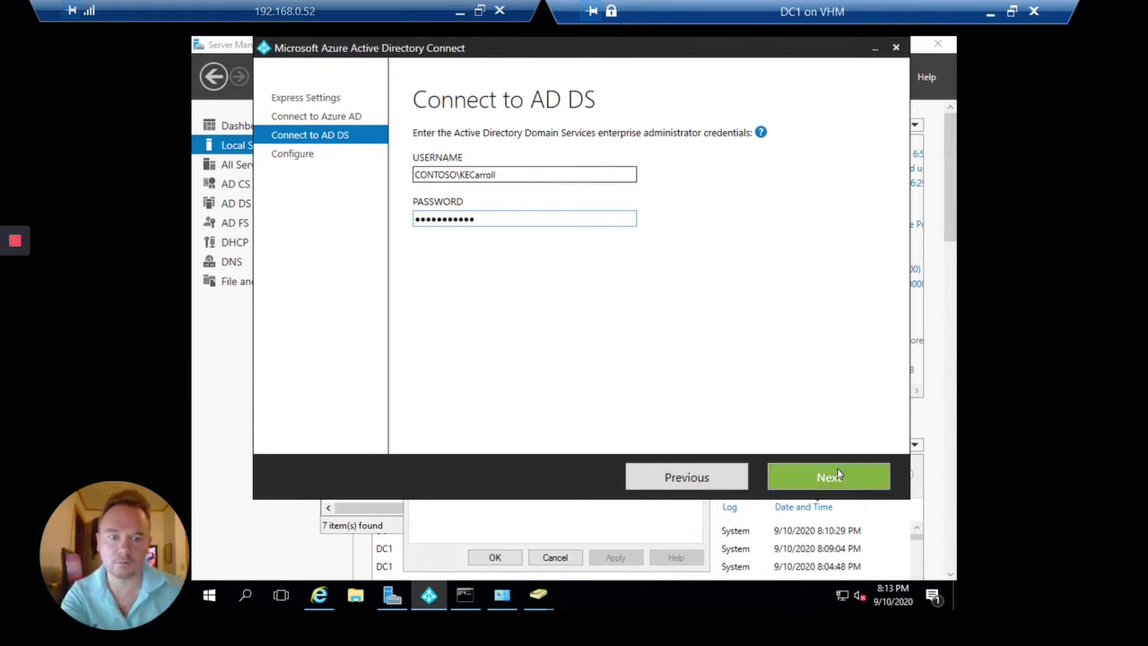
{"action": "left_click", "coordinate": [837, 474]}
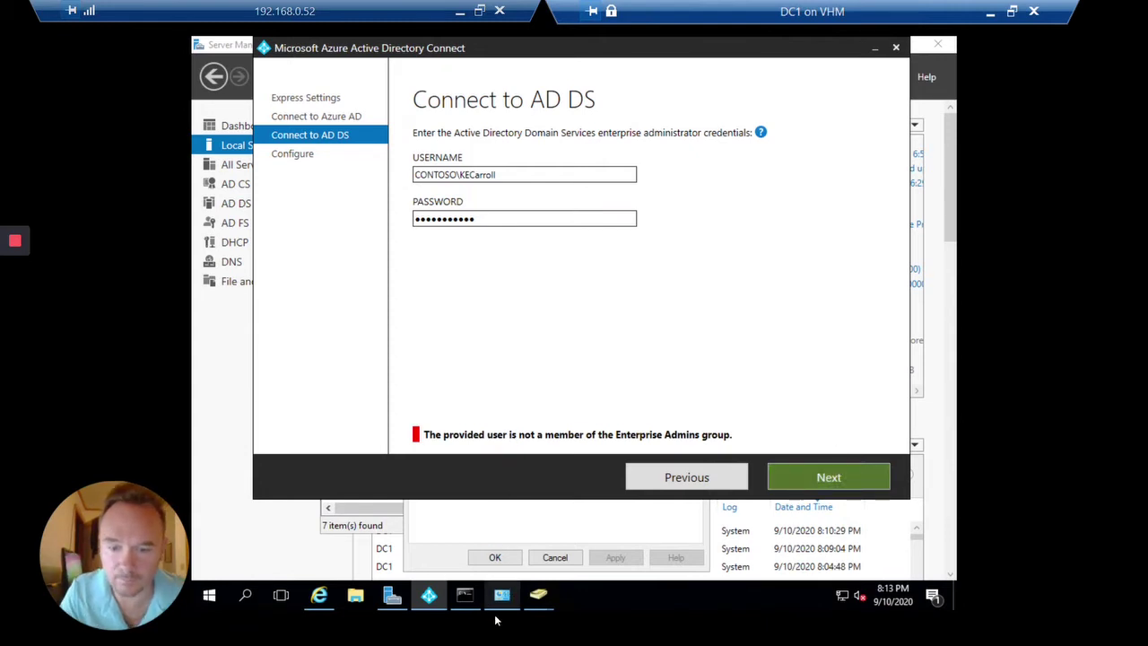
Reopen the user's group memberships and search for a group named azure, which isn't found.
{"action": "mouse_move", "coordinate": [538, 595]}
{"action": "left_click", "coordinate": [638, 494]}
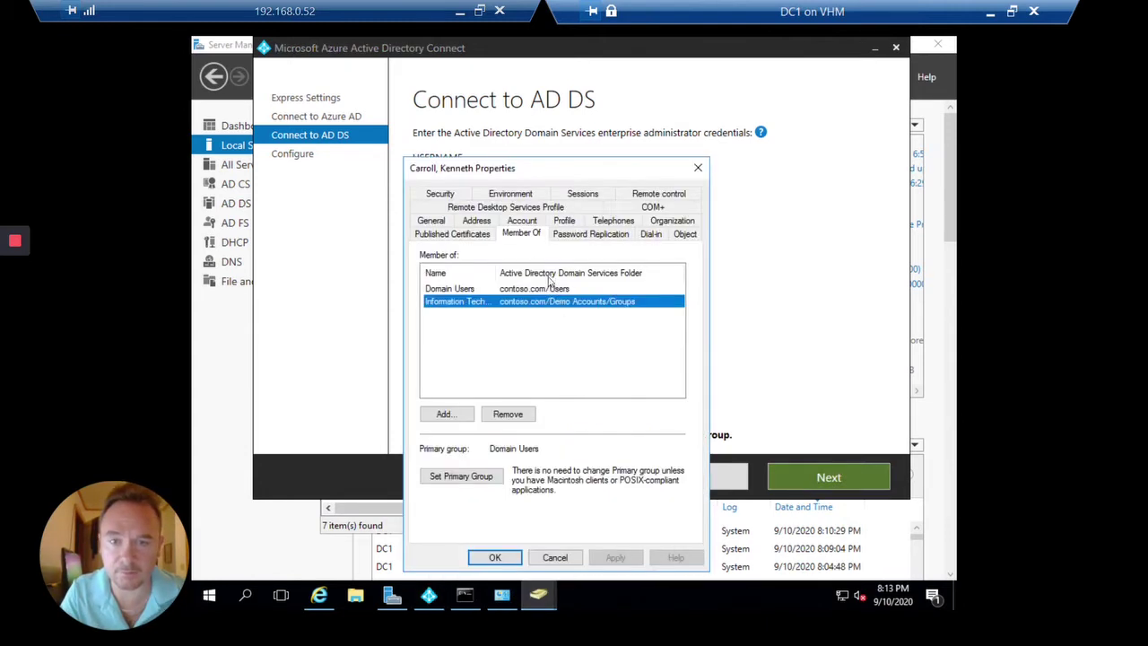
{"action": "left_click", "coordinate": [443, 415]}
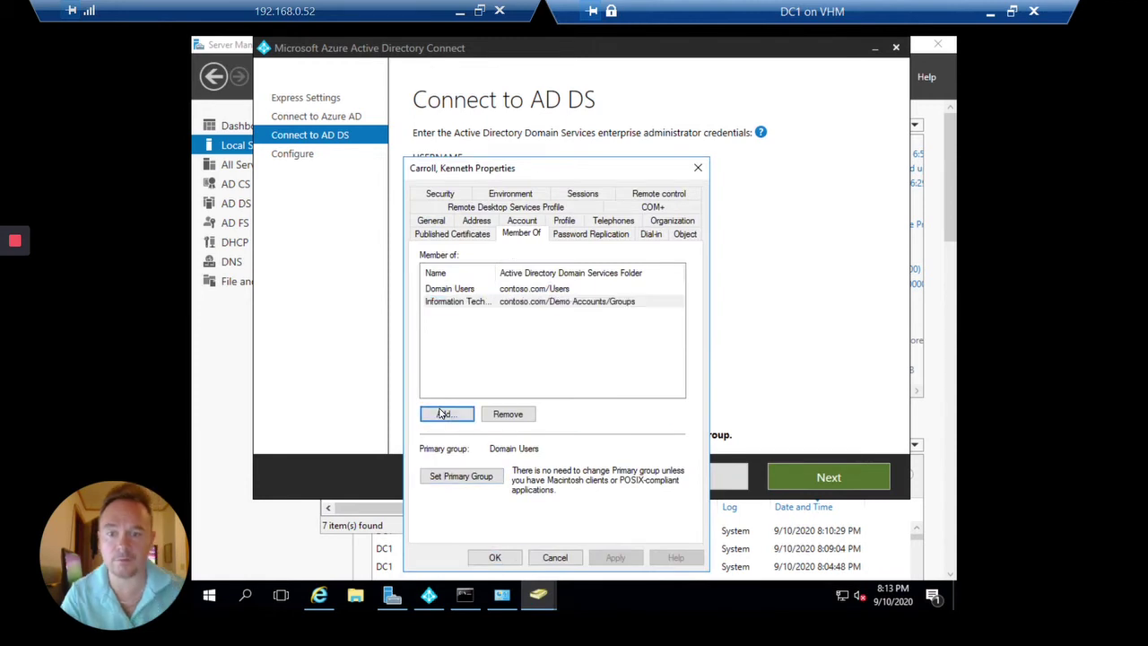
{"action": "type", "text": "as"}
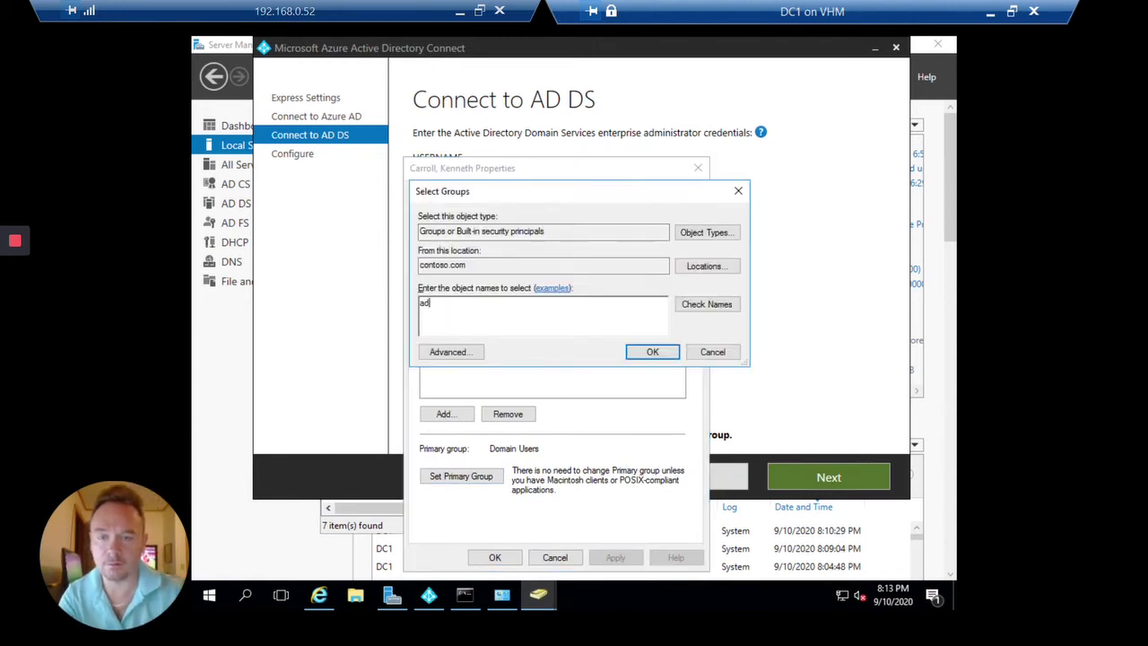
{"action": "type", "text": "ministrators"}
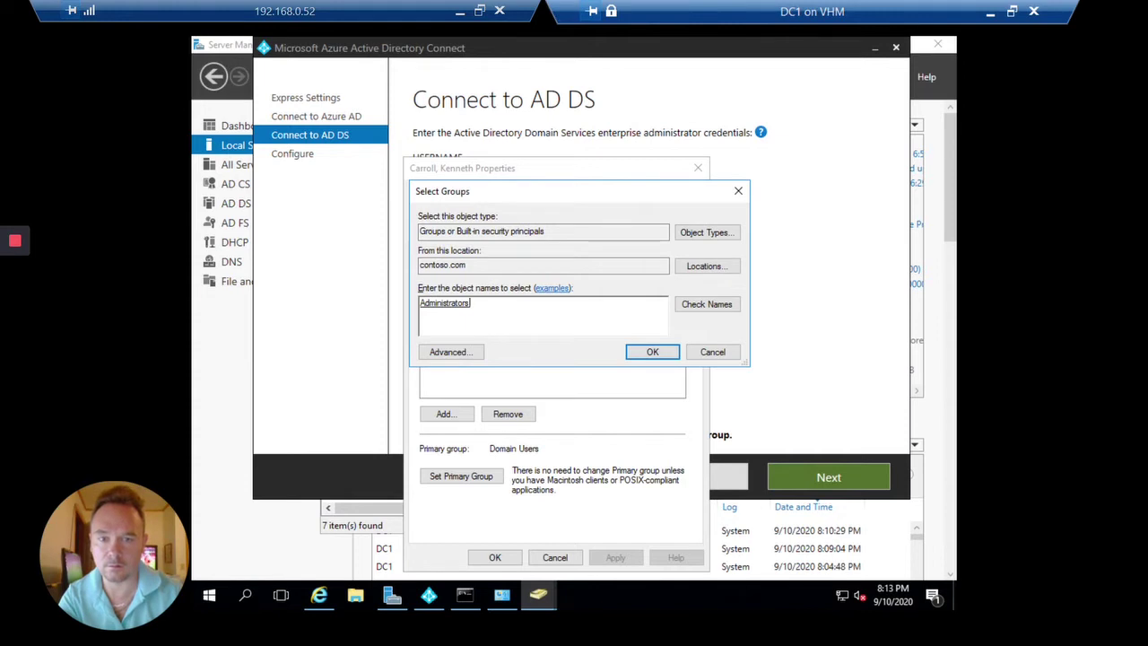
{"action": "key", "text": "BackSpace"}
{"action": "type", "text": "a"}
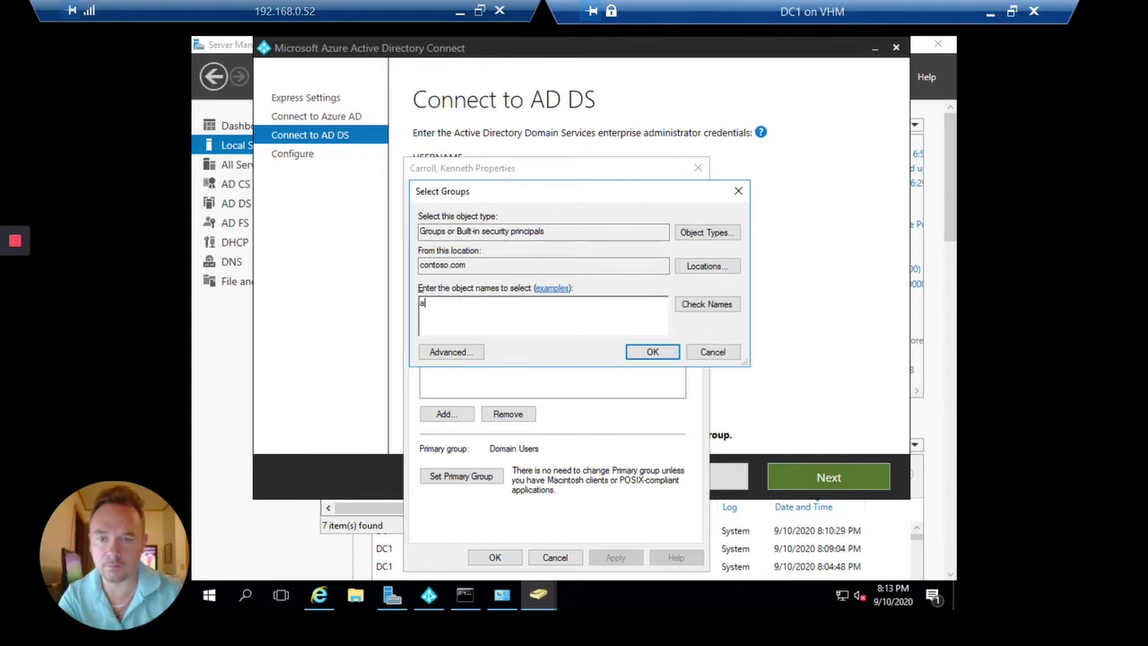
{"action": "type", "text": "zure"}
{"action": "left_click", "coordinate": [707, 304]}
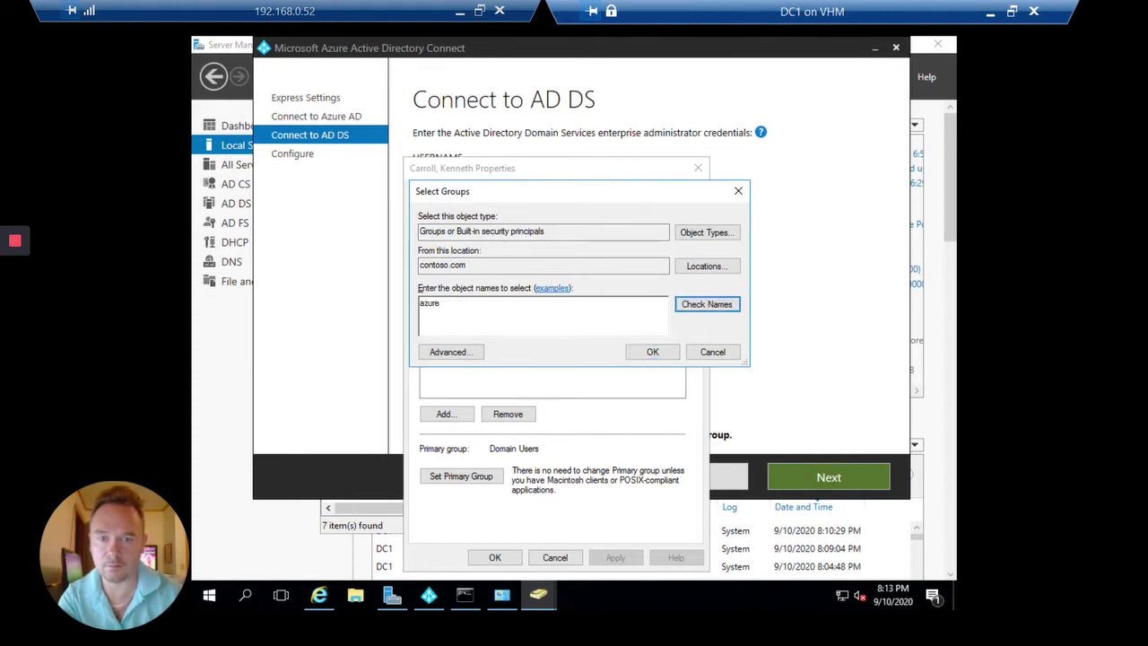
{"action": "key", "text": "Escape"}
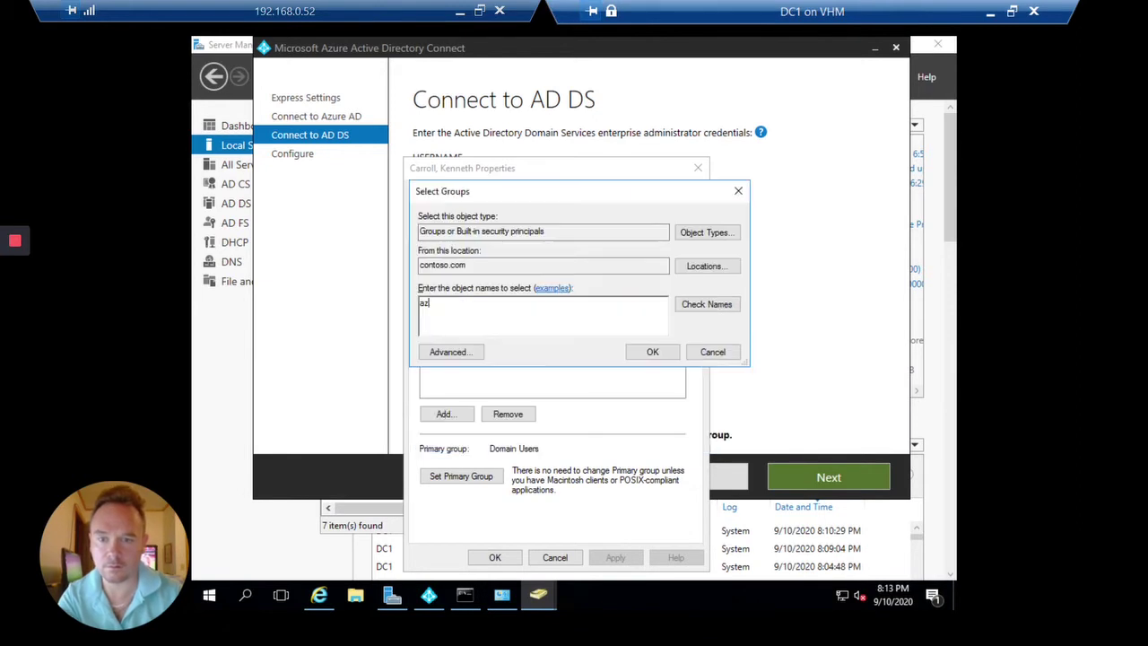
Try the group names 's' and 'asy', both not found, then resolve to Administrators.
{"action": "key", "text": "BackSpace"}
{"action": "key", "text": "BackSpace"}
{"action": "type", "text": "s"}
{"action": "left_click", "coordinate": [707, 305]}
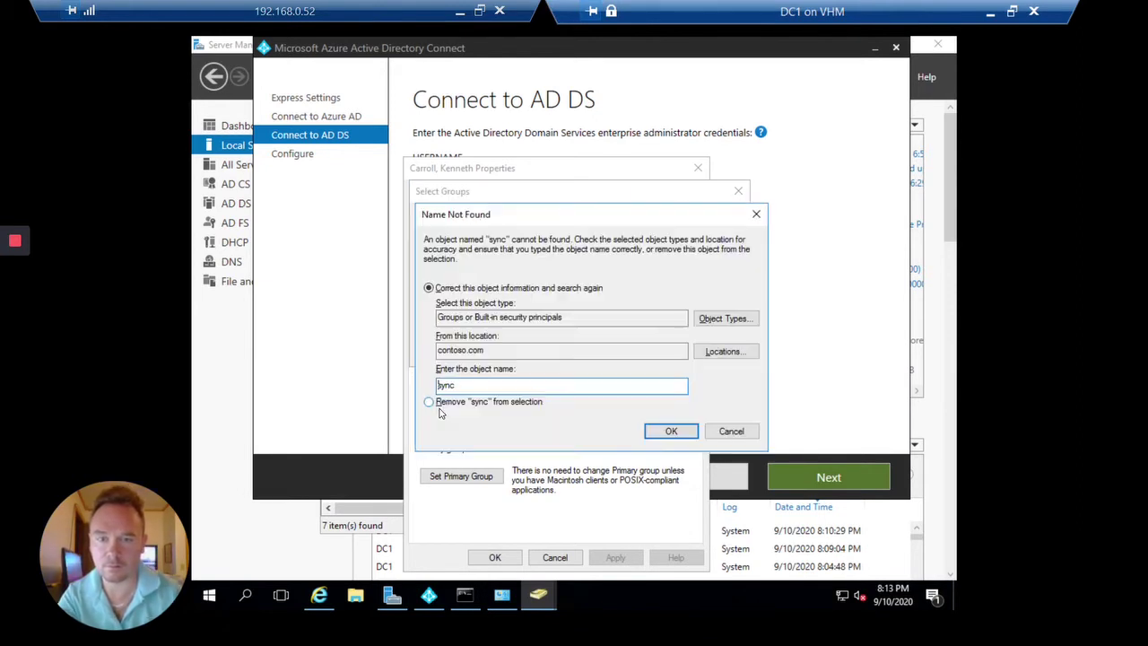
{"action": "key", "text": "Escape"}
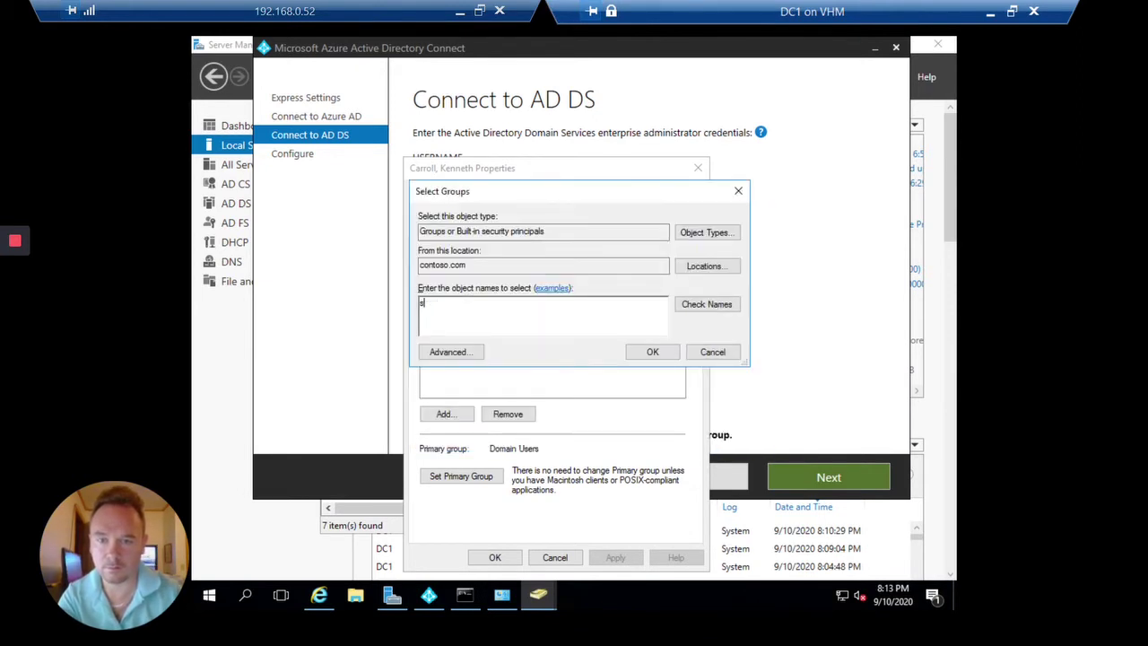
{"action": "key", "text": "BackSpace"}
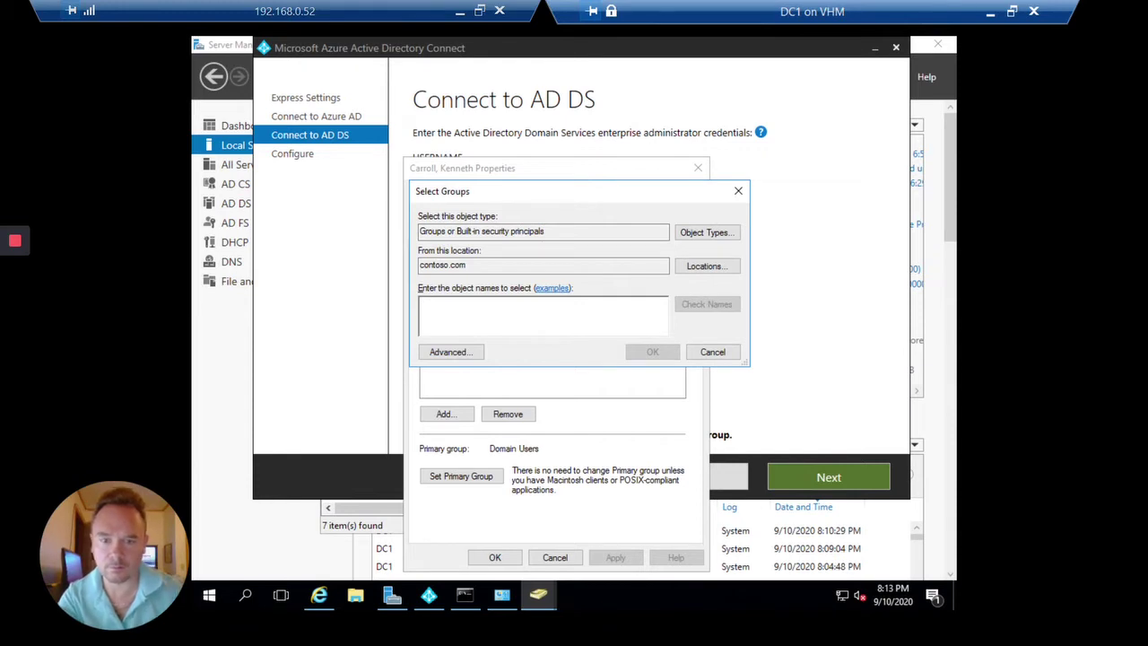
{"action": "type", "text": "a"}
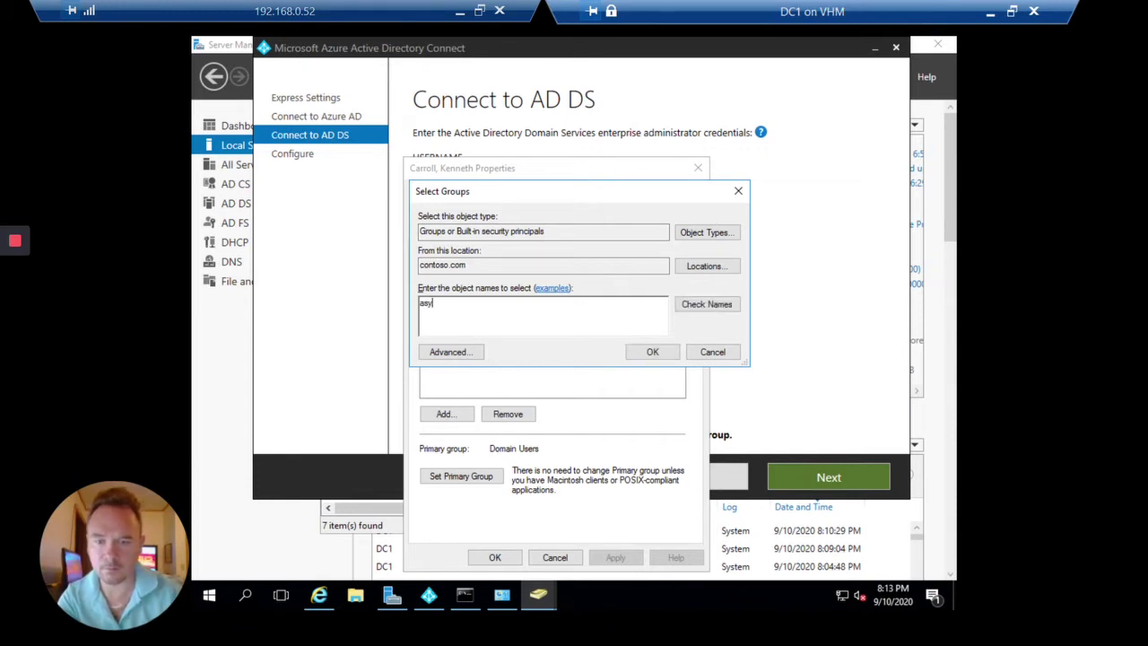
{"action": "type", "text": "sy"}
{"action": "key", "text": "Return"}
{"action": "key", "text": "Escape"}
{"action": "key", "text": "Return"}
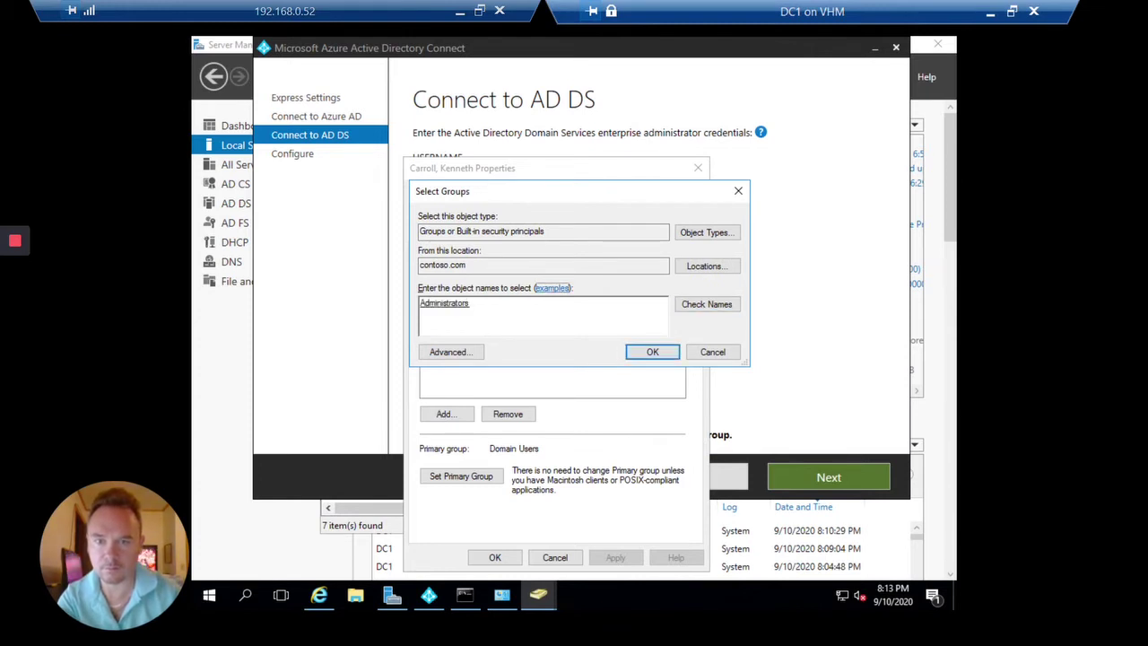
Search for an 'adsy' group, find nothing, and cancel adding the user to a group.
{"action": "key", "text": "Tab"}
{"action": "key", "text": "Tab"}
{"action": "key", "text": "shift+Tab"}
{"action": "key", "text": "shift+Tab"}
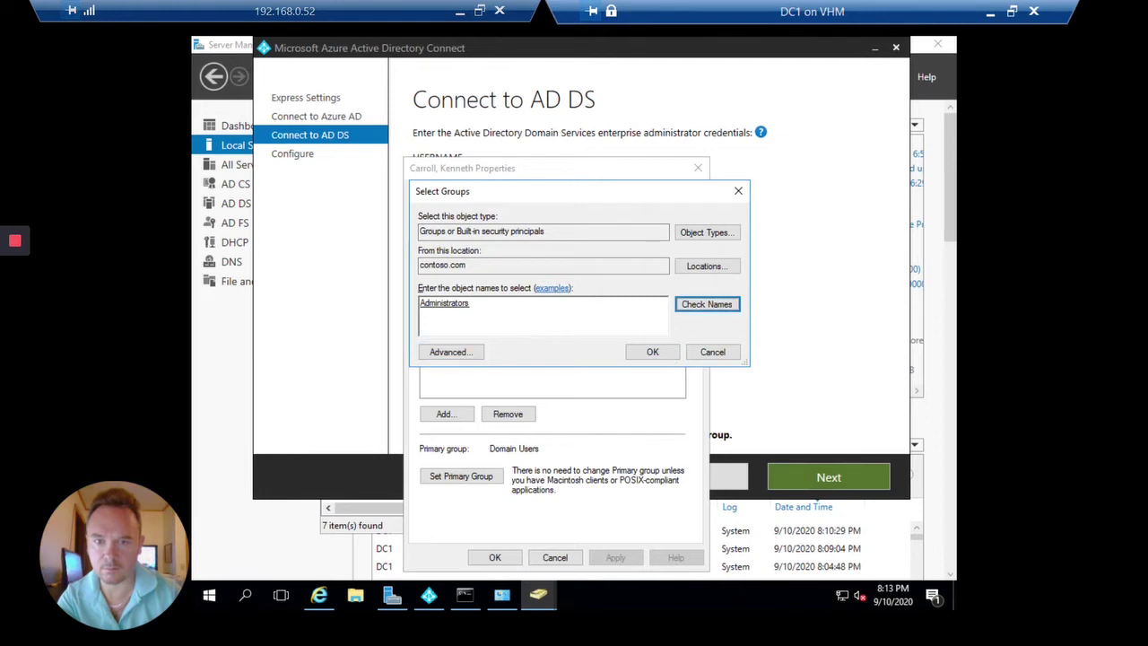
{"action": "key", "text": "BackSpace"}
{"action": "type", "text": "adsy"}
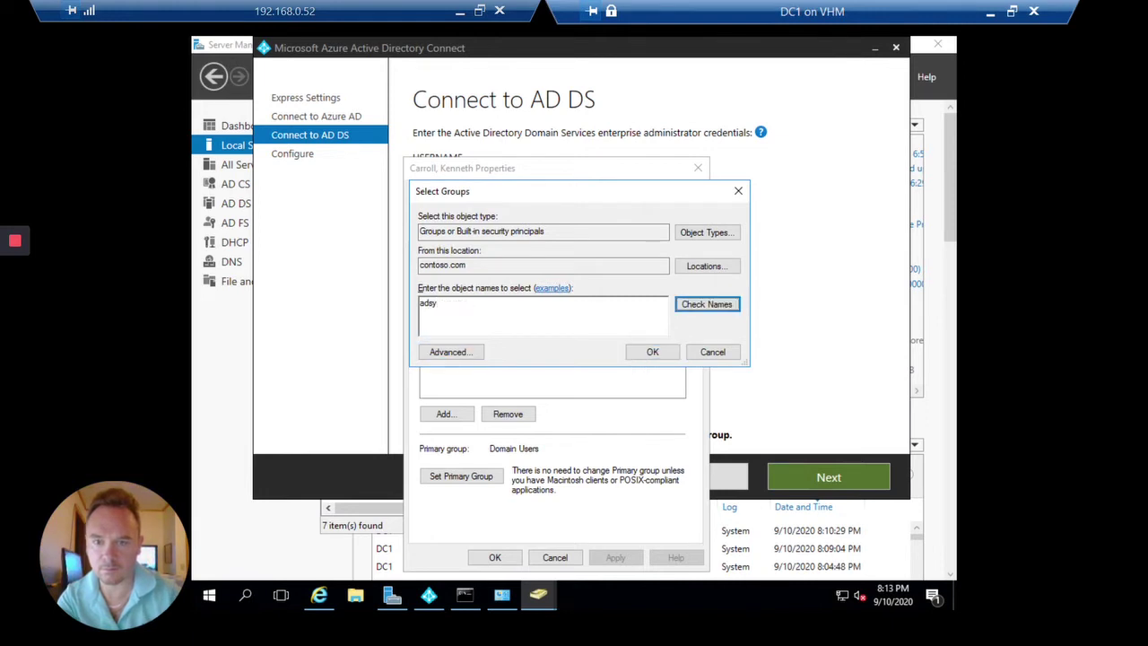
{"action": "key", "text": "Return"}
{"action": "key", "text": "Escape"}
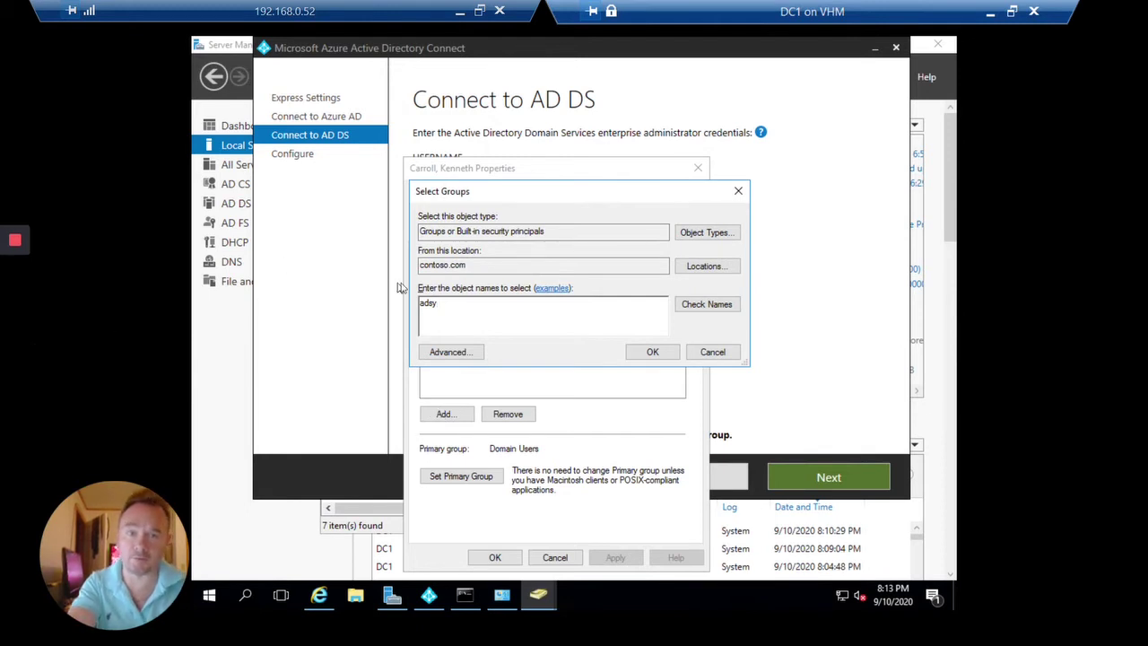
{"action": "left_click", "coordinate": [739, 191]}
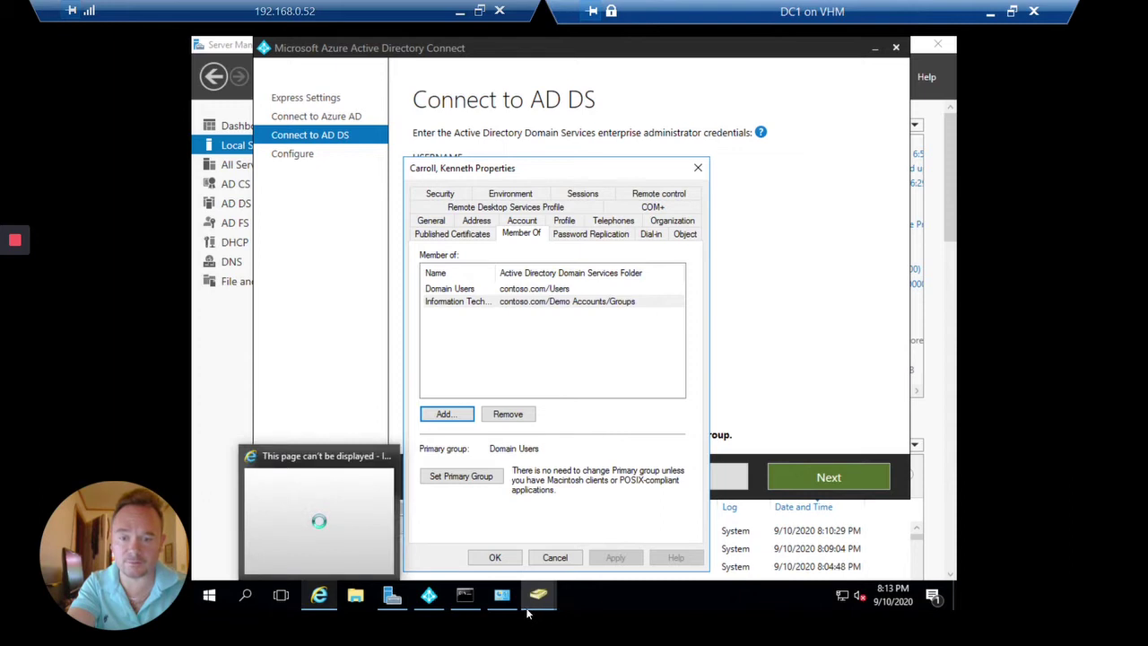
{"action": "mouse_move", "coordinate": [530, 610]}
{"action": "left_click", "coordinate": [502, 561]}
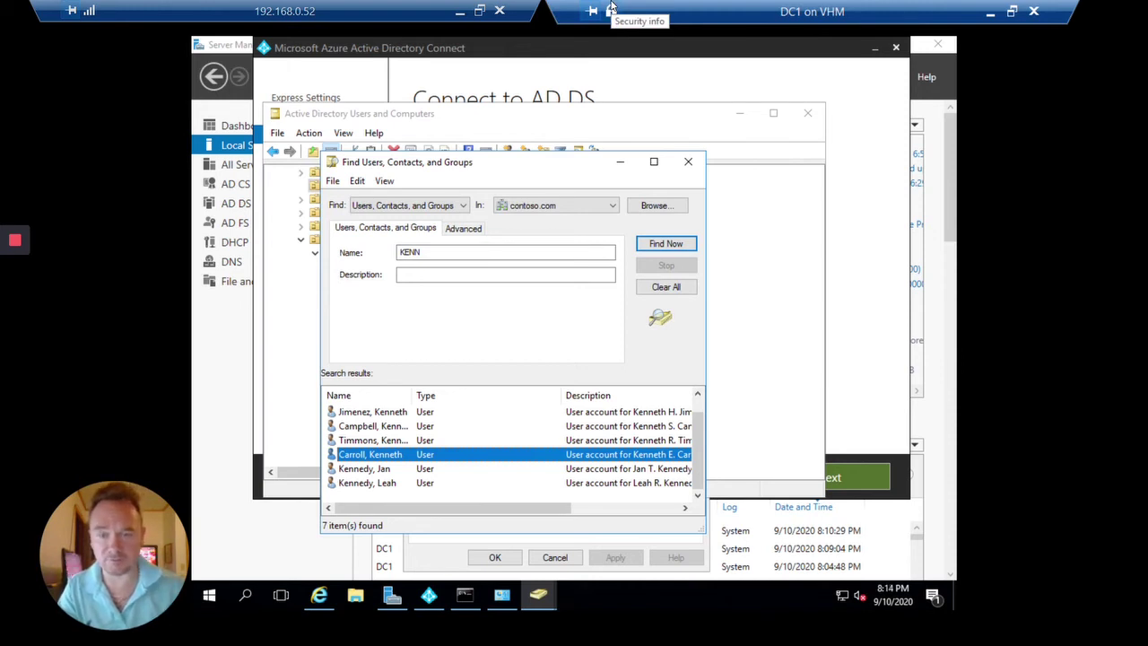
{"action": "left_click", "coordinate": [561, 248]}
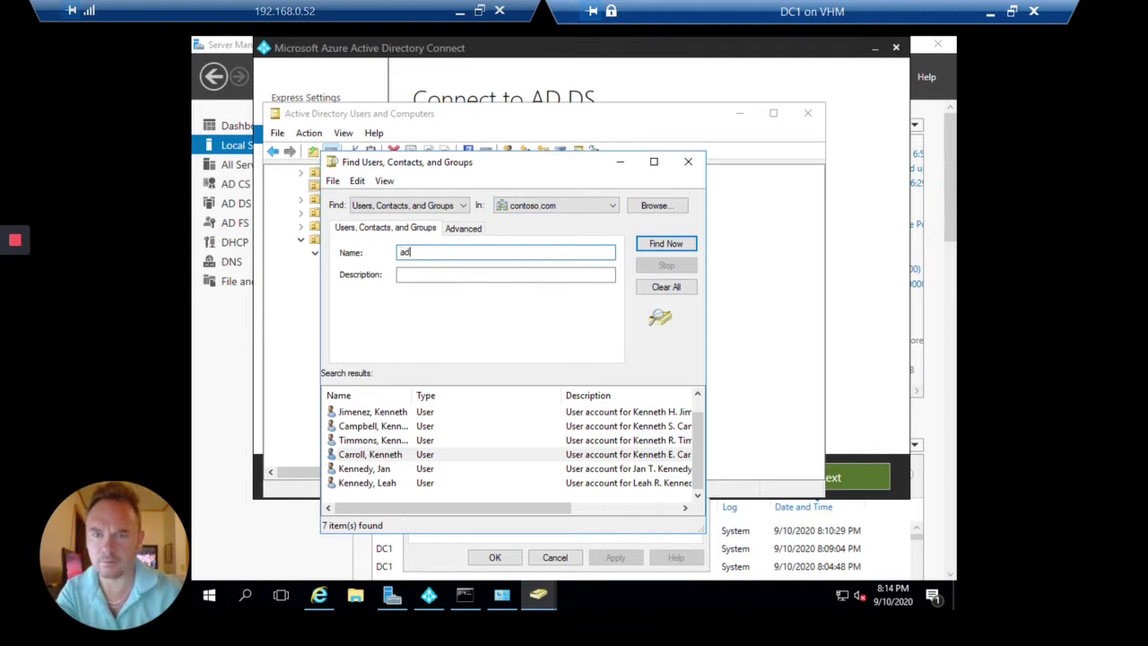
{"action": "type", "text": "ad"}
{"action": "key", "text": "Return"}
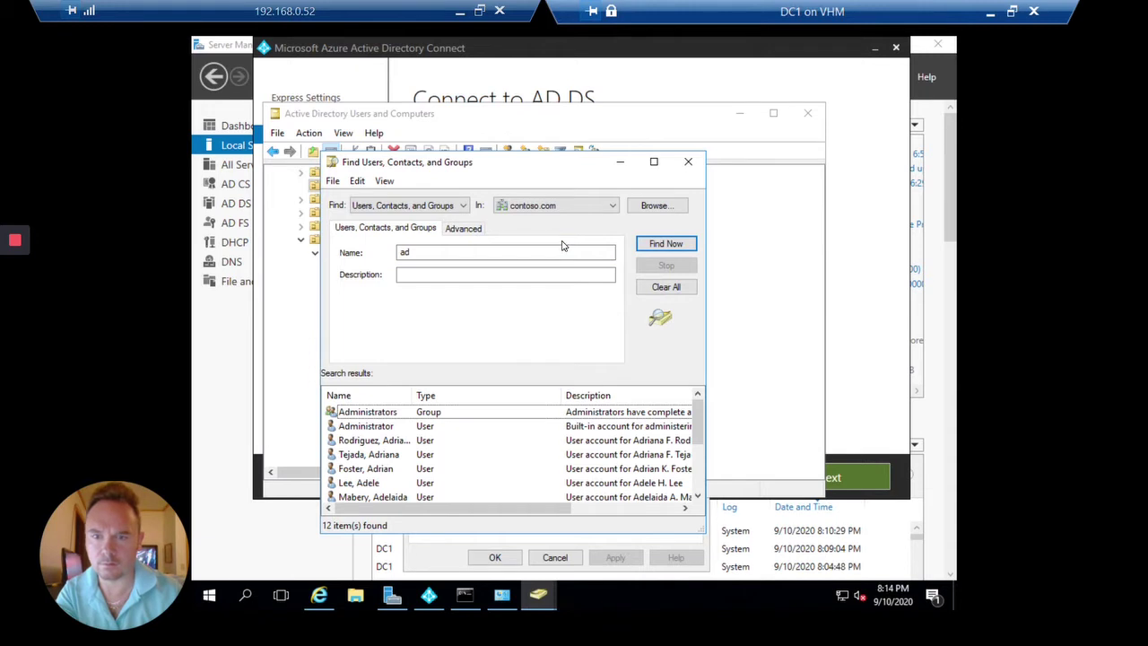
{"action": "key", "text": "shift+Tab"}
{"action": "key", "text": "shift+Tab"}
{"action": "key", "text": "shift+Tab"}
{"action": "key", "text": "Tab"}
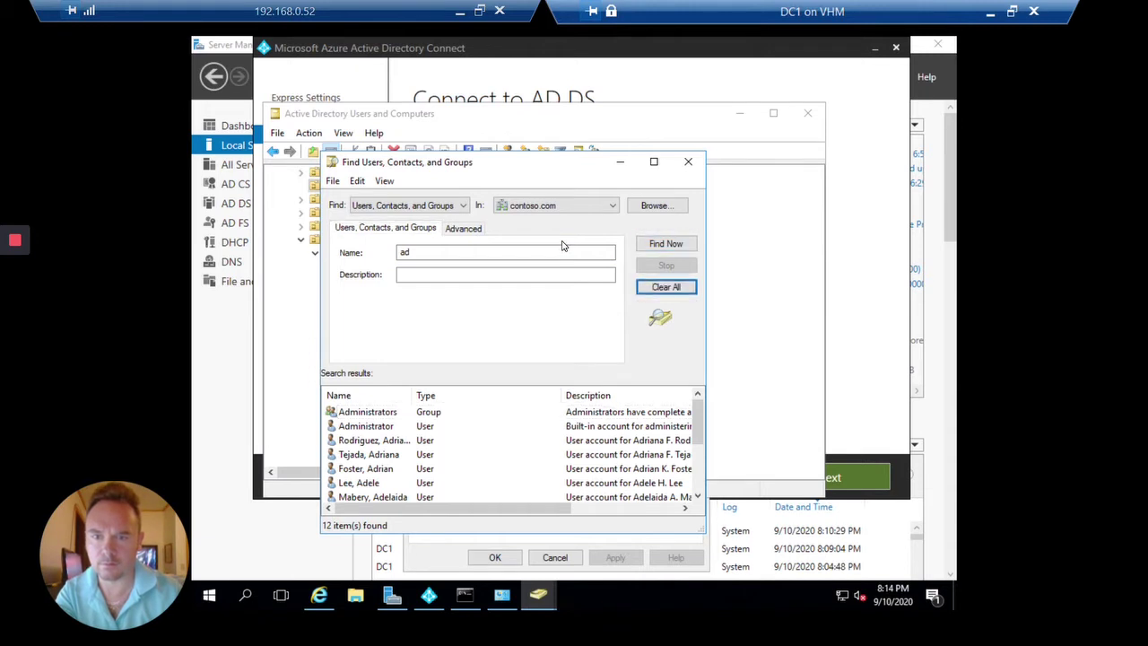
{"action": "key", "text": "Tab"}
{"action": "key", "text": "Tab"}
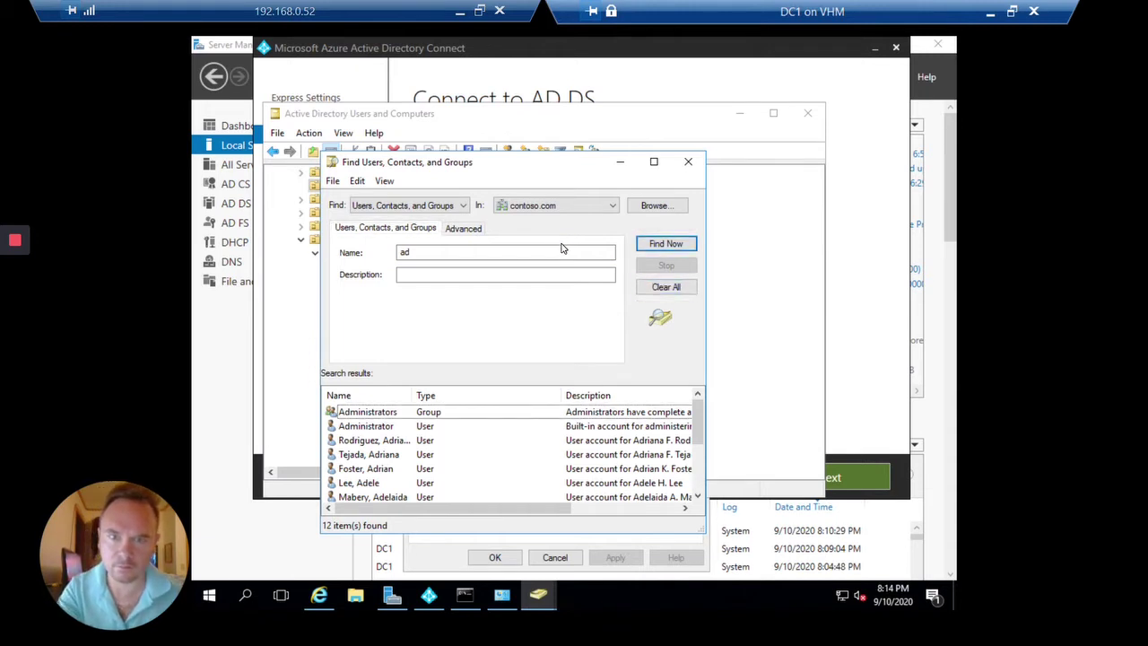
{"action": "double_click", "coordinate": [564, 254]}
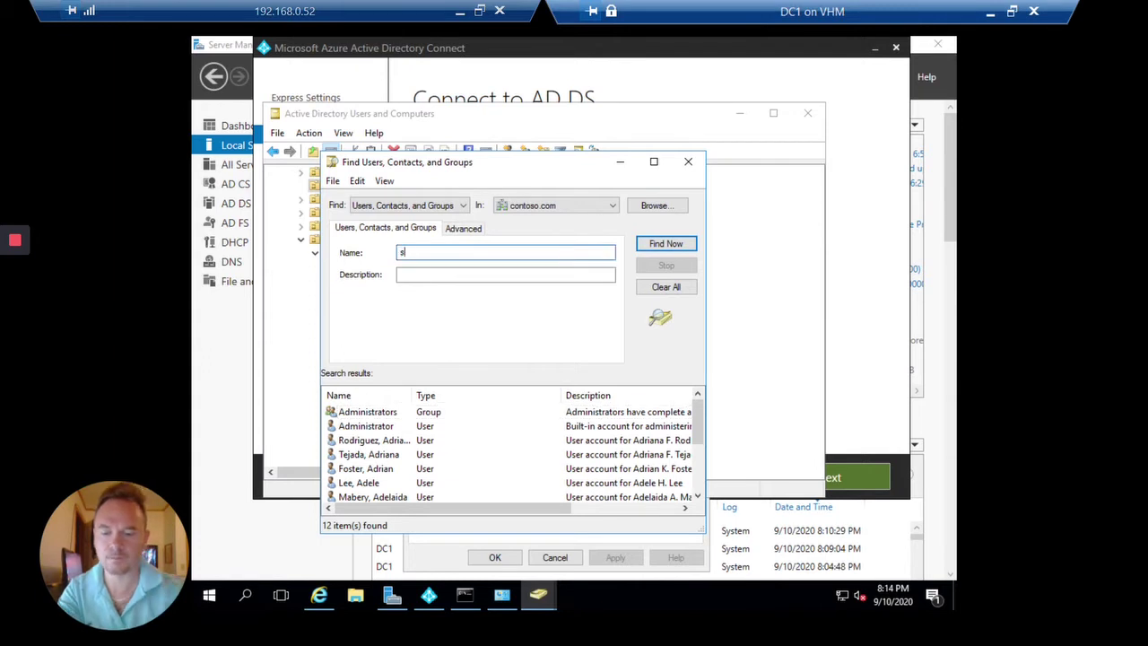
{"action": "type", "text": "sync"}
{"action": "key", "text": "Return"}
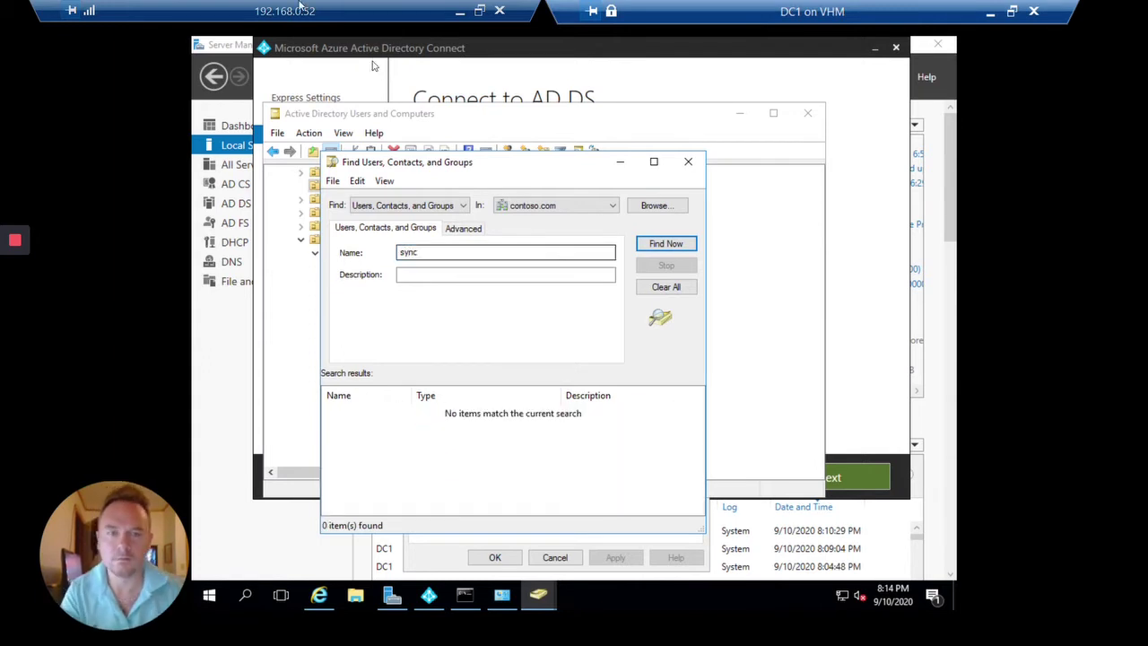
{"action": "left_click", "coordinate": [688, 162]}
{"action": "left_click", "coordinate": [740, 114]}
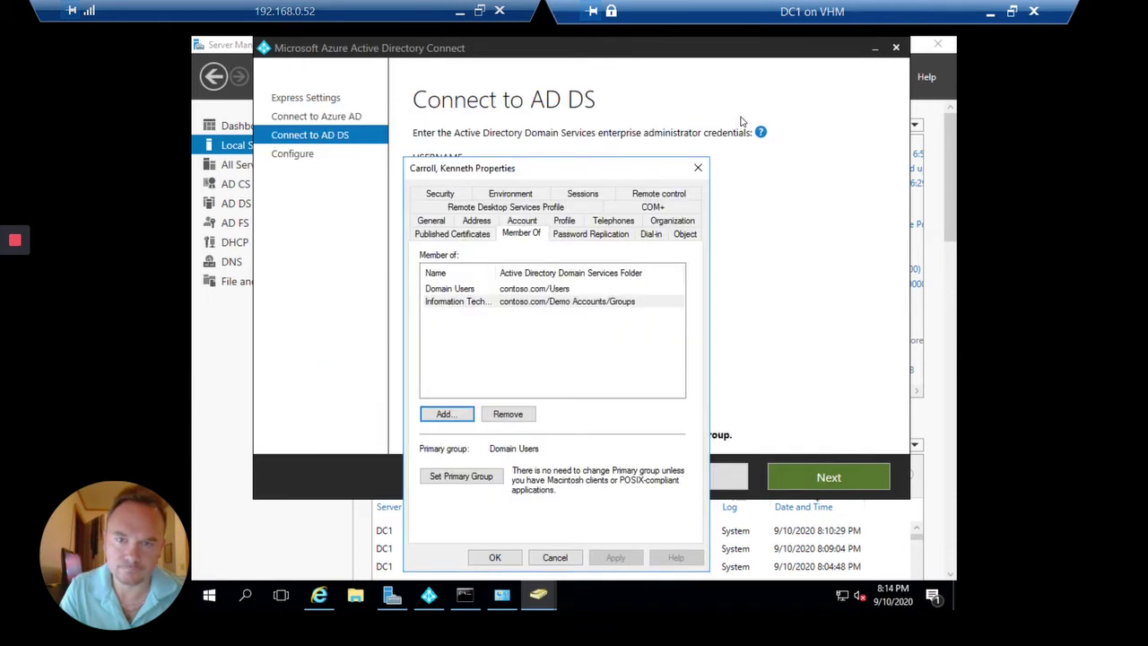
Connect to AD DS as CONTOSO\Administrator with the re-entered password.
{"action": "left_click", "coordinate": [798, 236]}
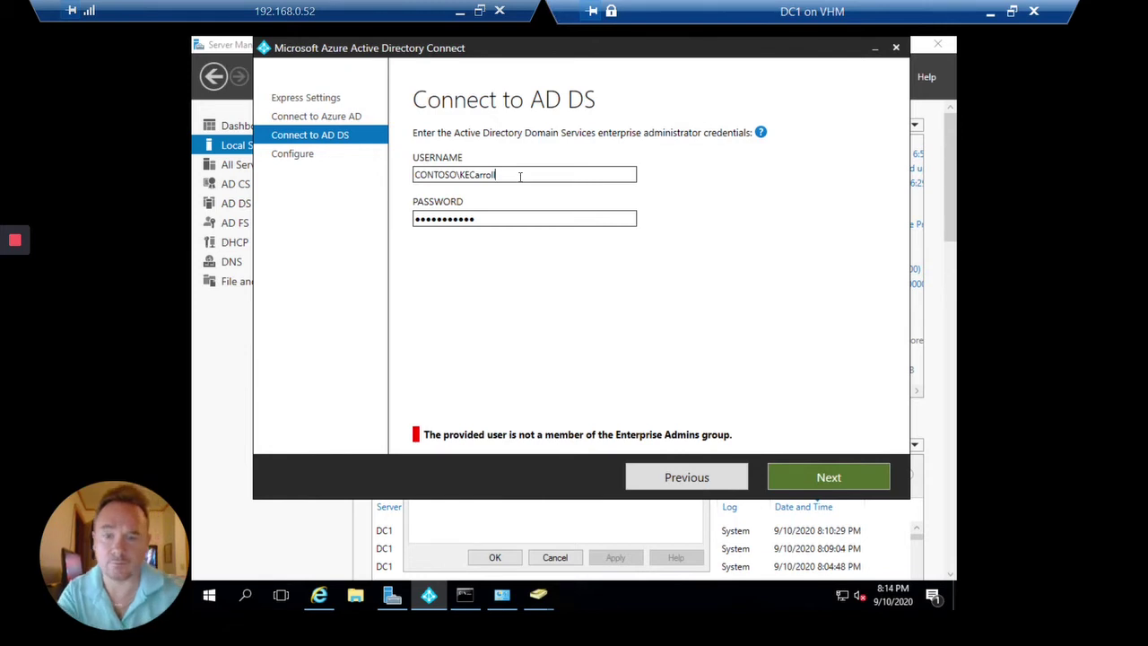
{"action": "type", "text": "Adm"}
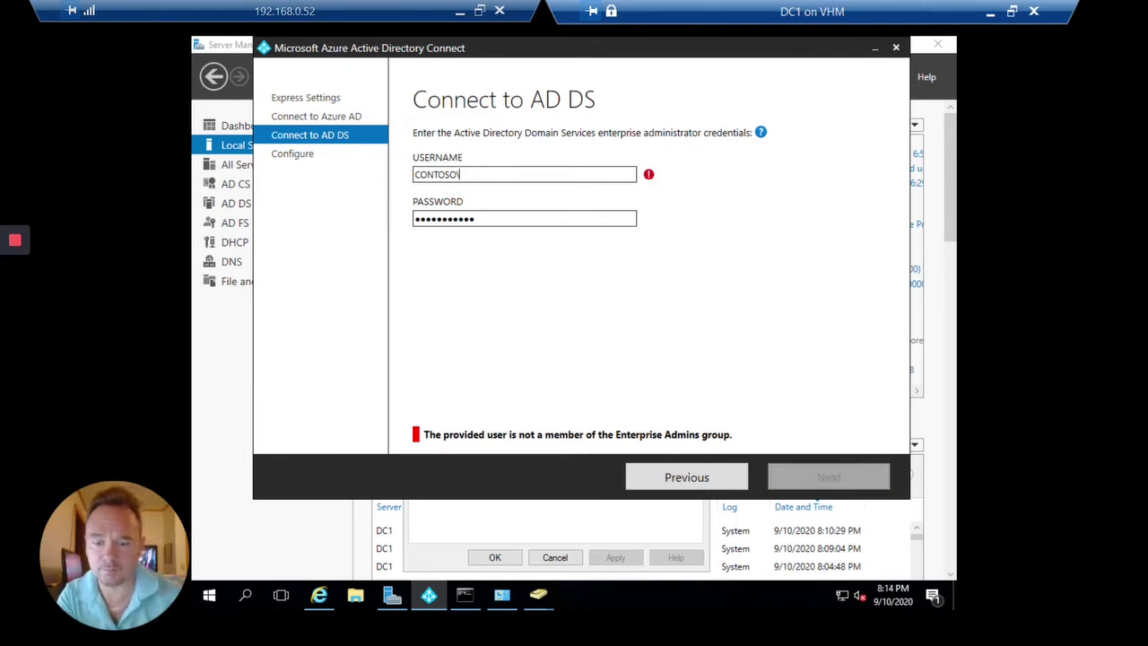
{"action": "type", "text": "inistrator"}
{"action": "key", "text": "Tab"}
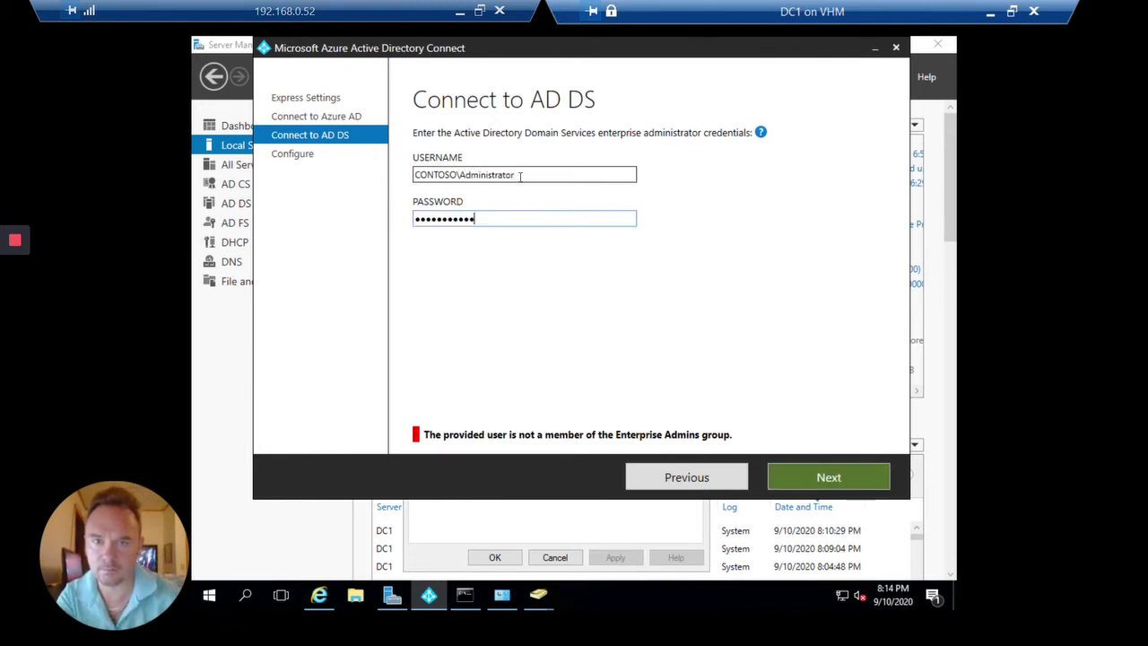
{"action": "key", "text": "ctrl+a"}
{"action": "key", "text": "BackSpace"}
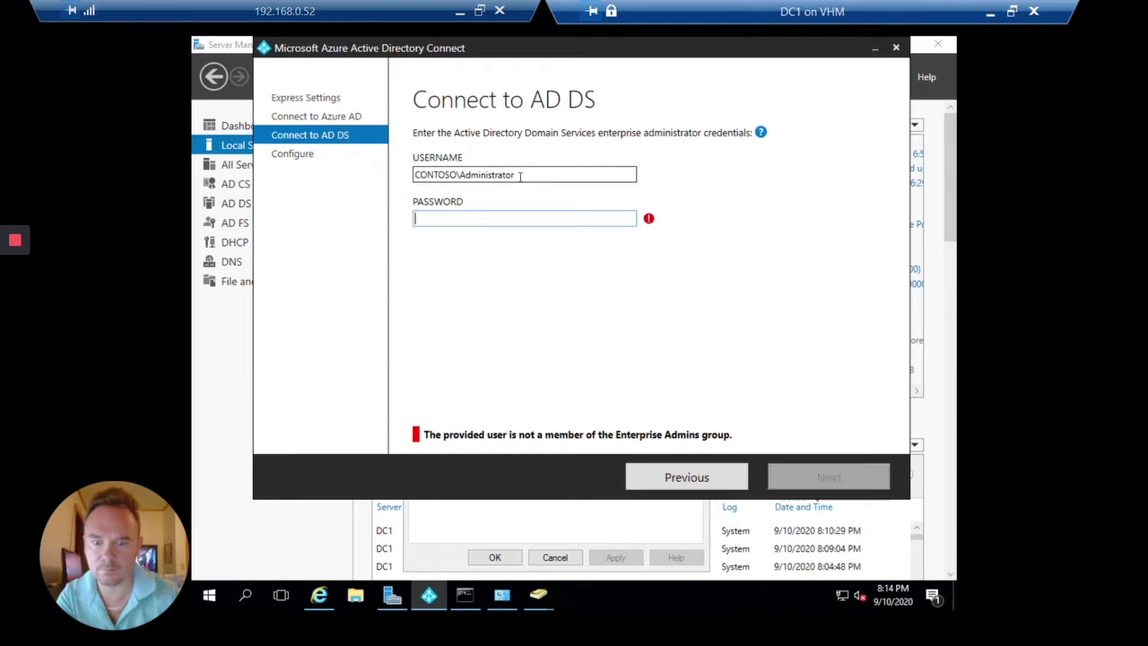
{"action": "type", "text": "•"}
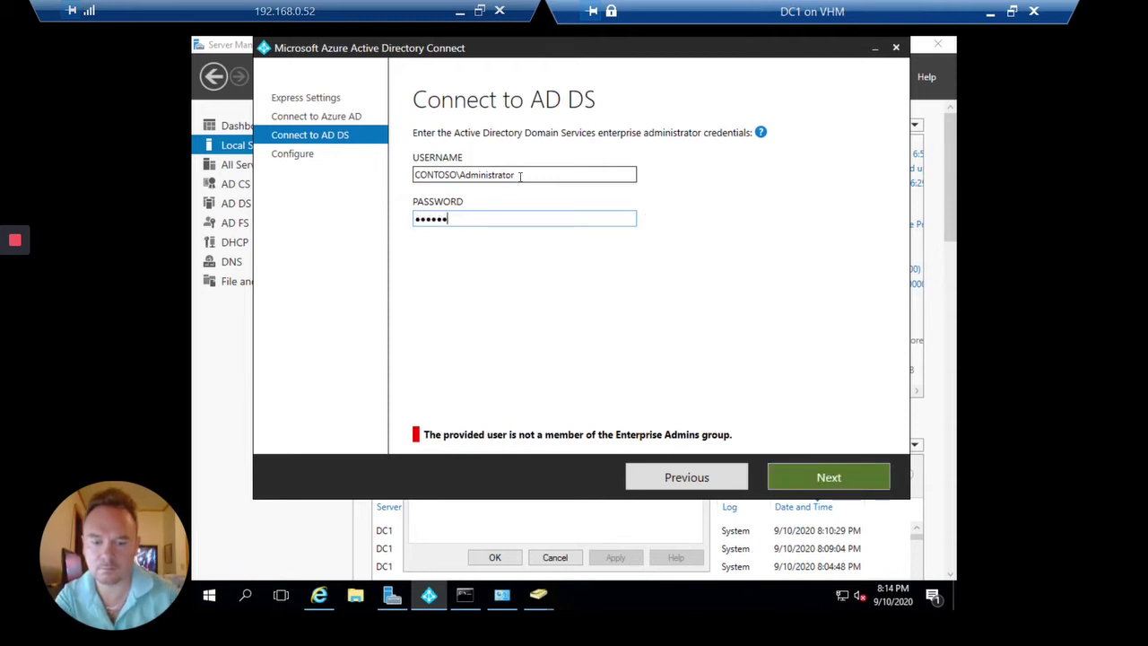
{"action": "key", "text": "Return"}
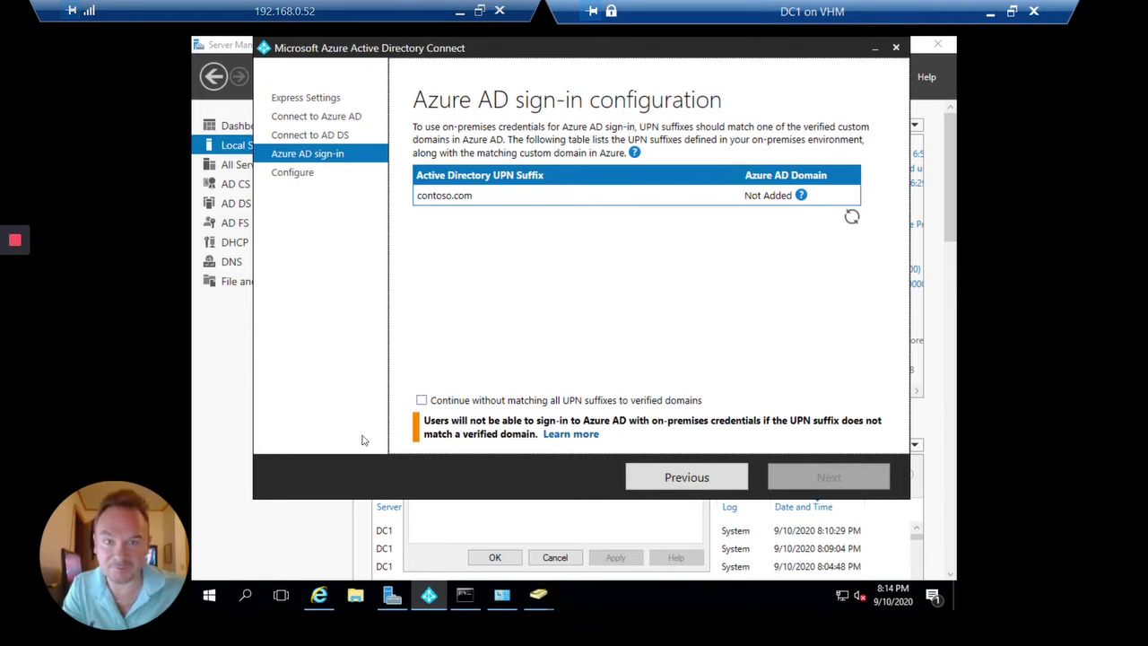
Refresh UPN suffixes, enable continuing without matching all to verified domains, and advance.
{"action": "left_click", "coordinate": [852, 217]}
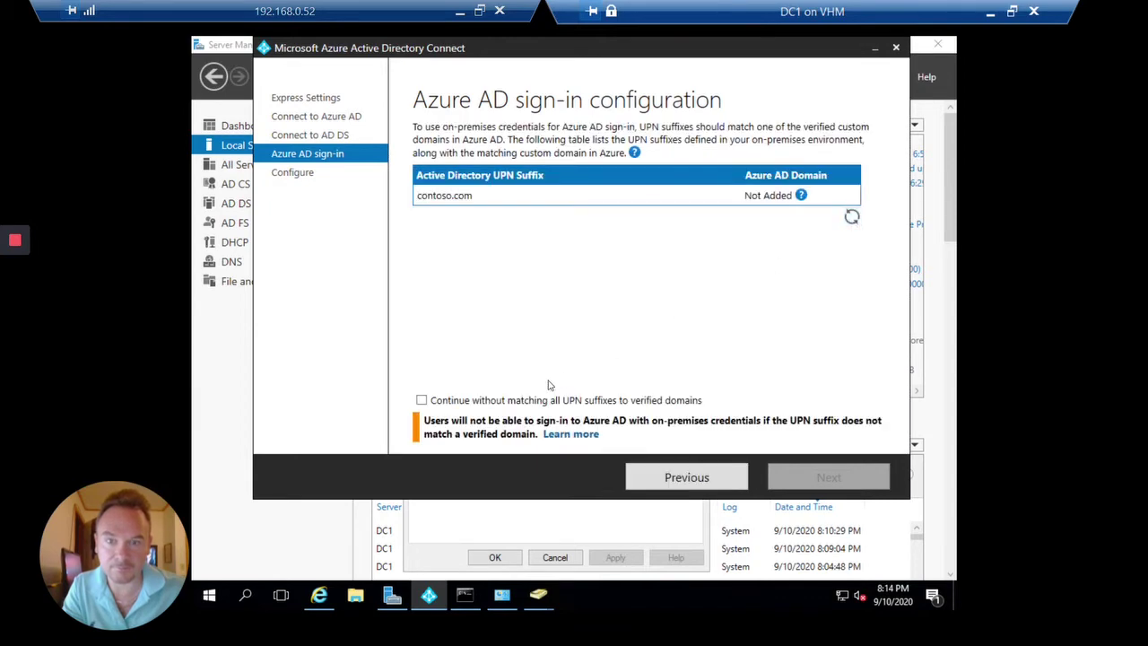
{"action": "left_click", "coordinate": [422, 401]}
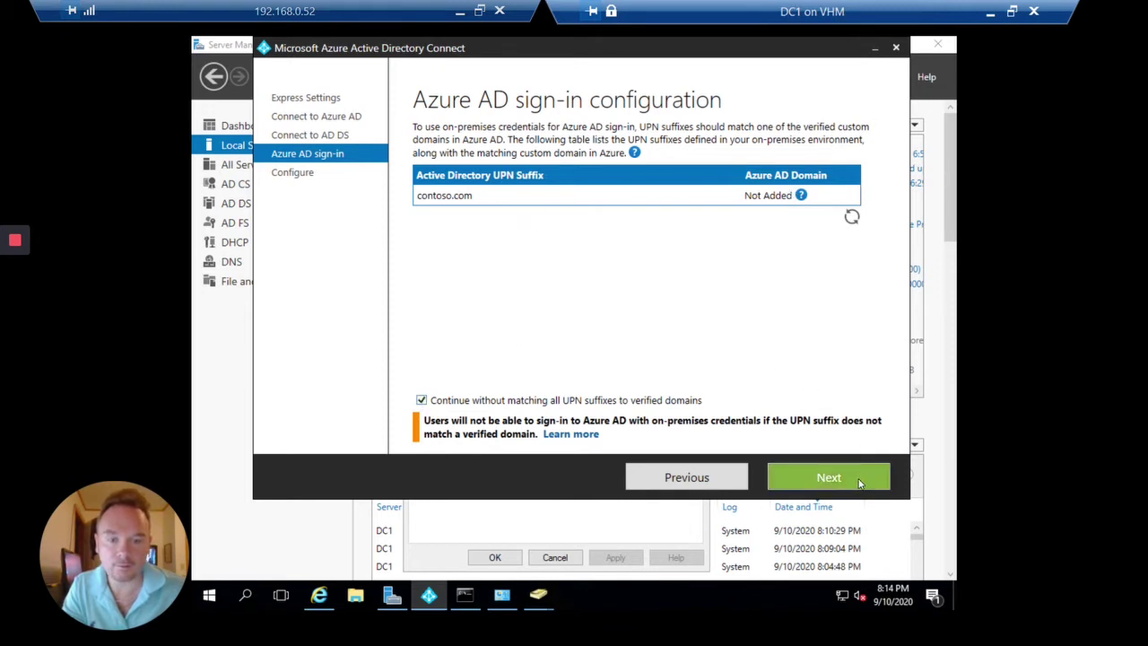
{"action": "left_click", "coordinate": [859, 484]}
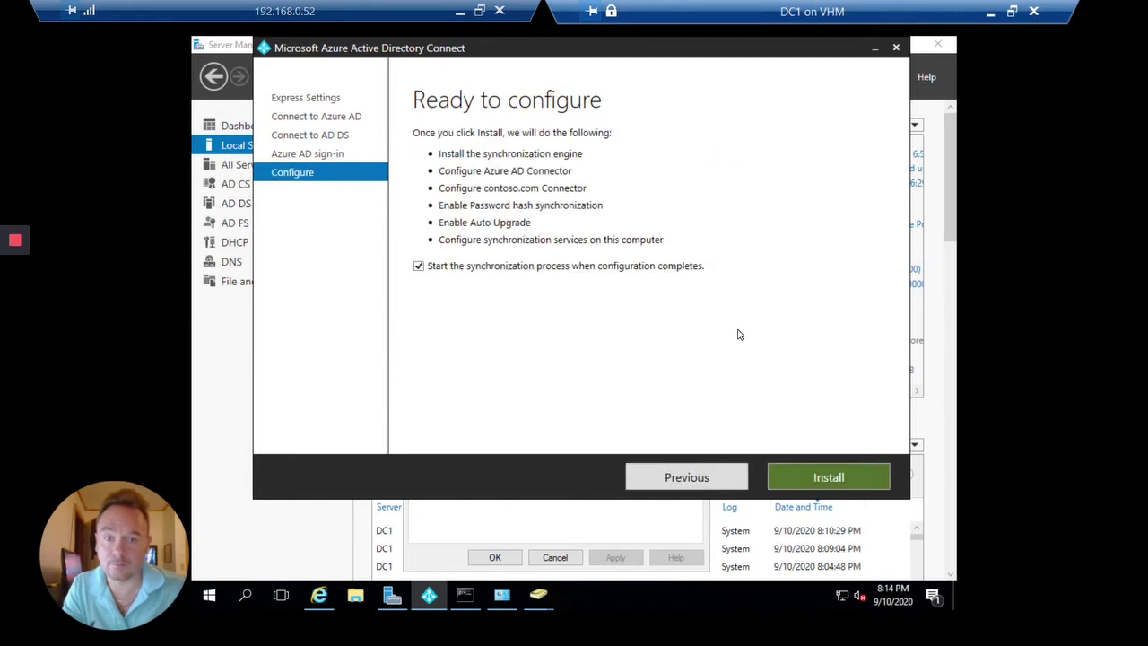
Start the install on Ready to configure, then return to the PowerShell console.
{"action": "left_click", "coordinate": [817, 475]}
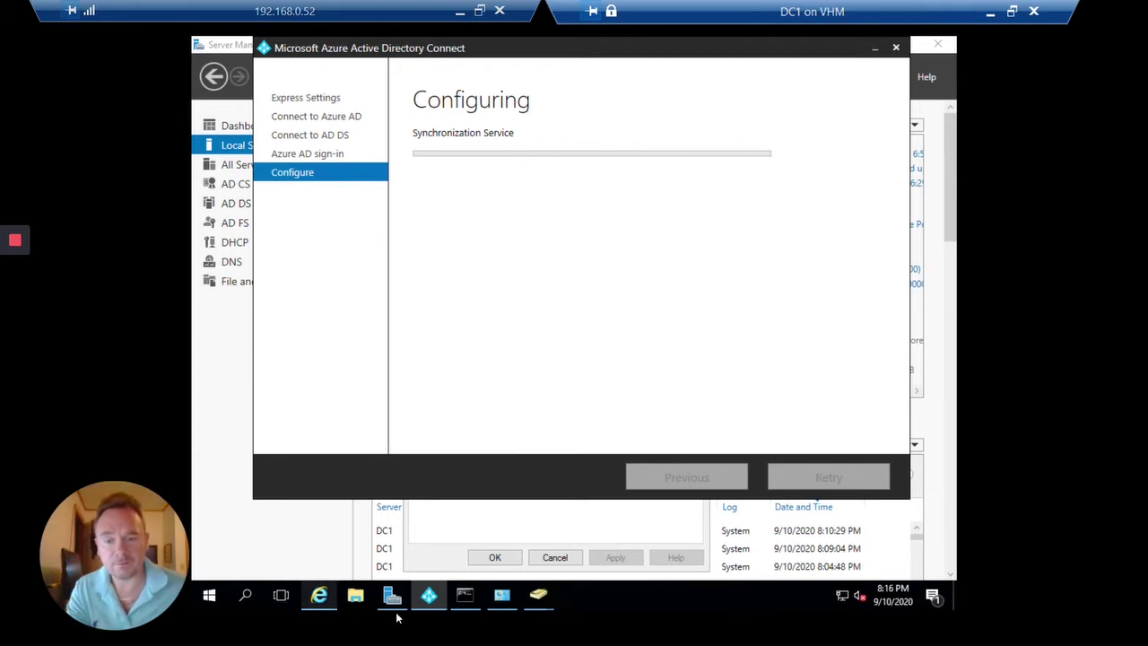
{"action": "left_click", "coordinate": [553, 384]}
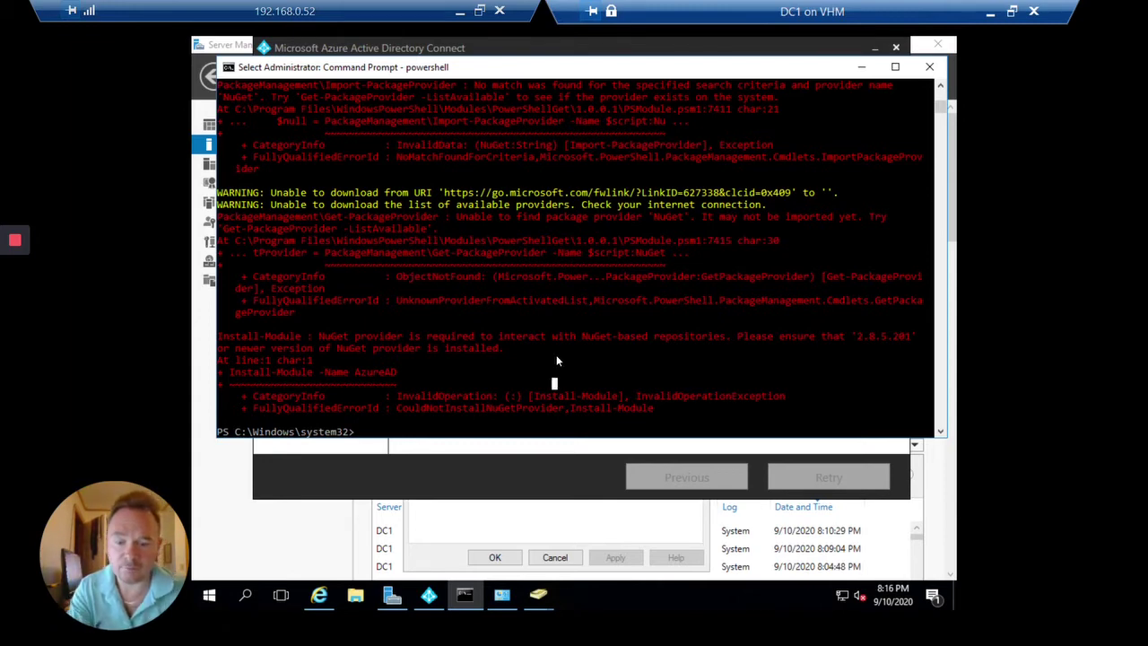
Ping 8.8.8.8 to confirm the server has internet access.
{"action": "type", "text": "ping 88.8"}
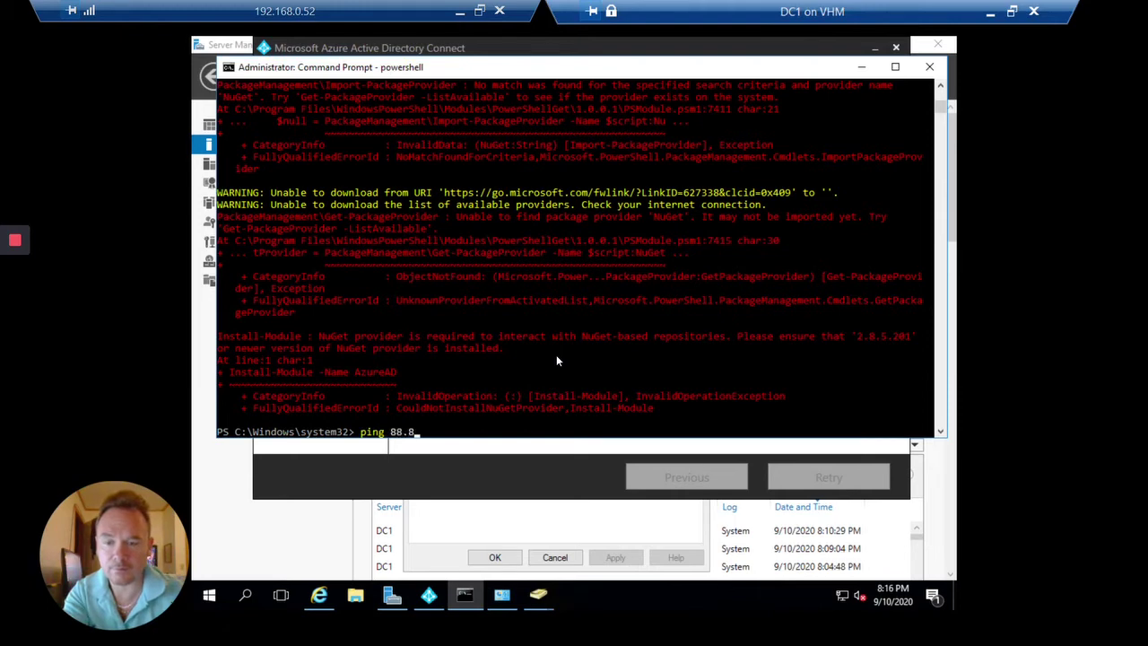
{"action": "key", "text": "BackSpace"}
{"action": "key", "text": "BackSpace"}
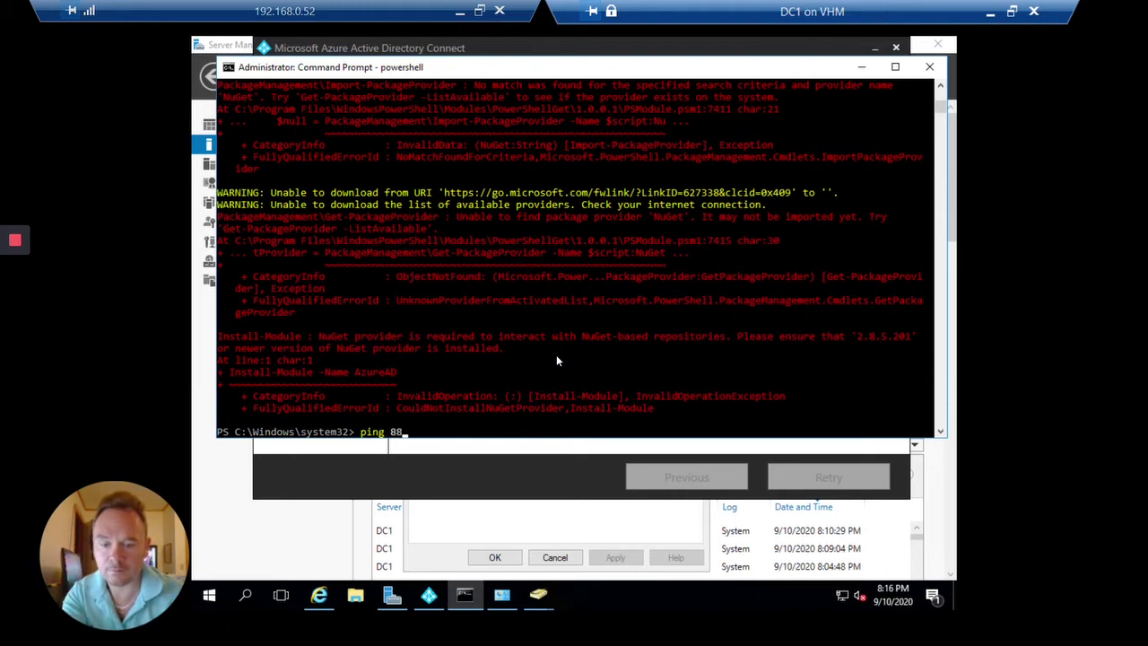
{"action": "key", "text": "BackSpace"}
{"action": "type", "text": "."}
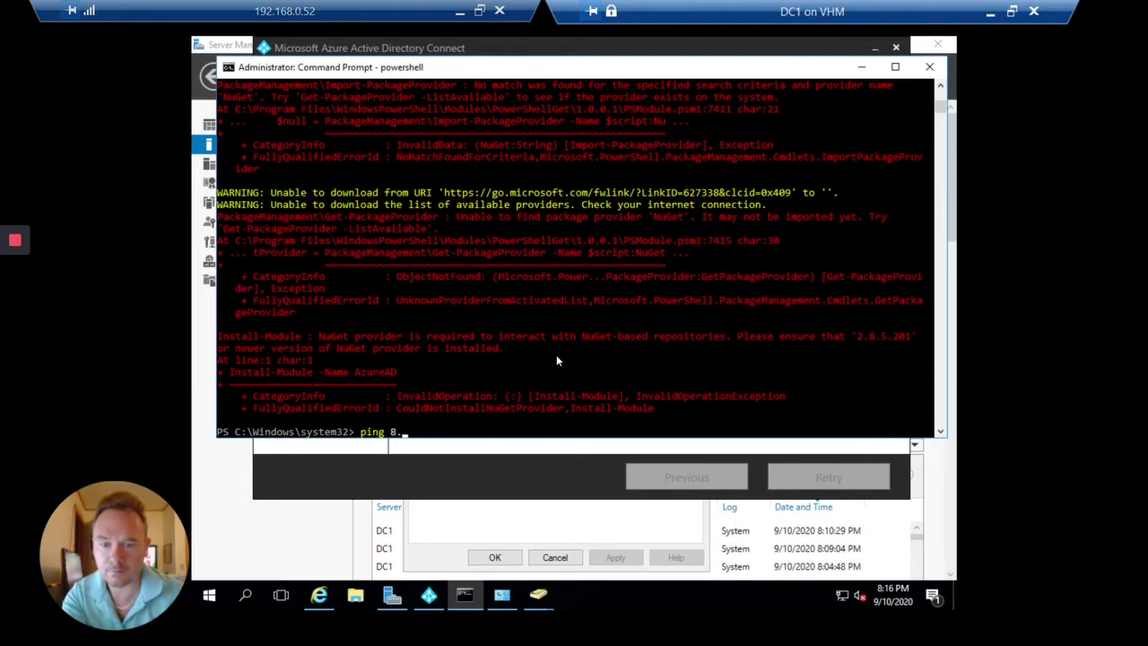
{"action": "type", "text": "8.8.8"}
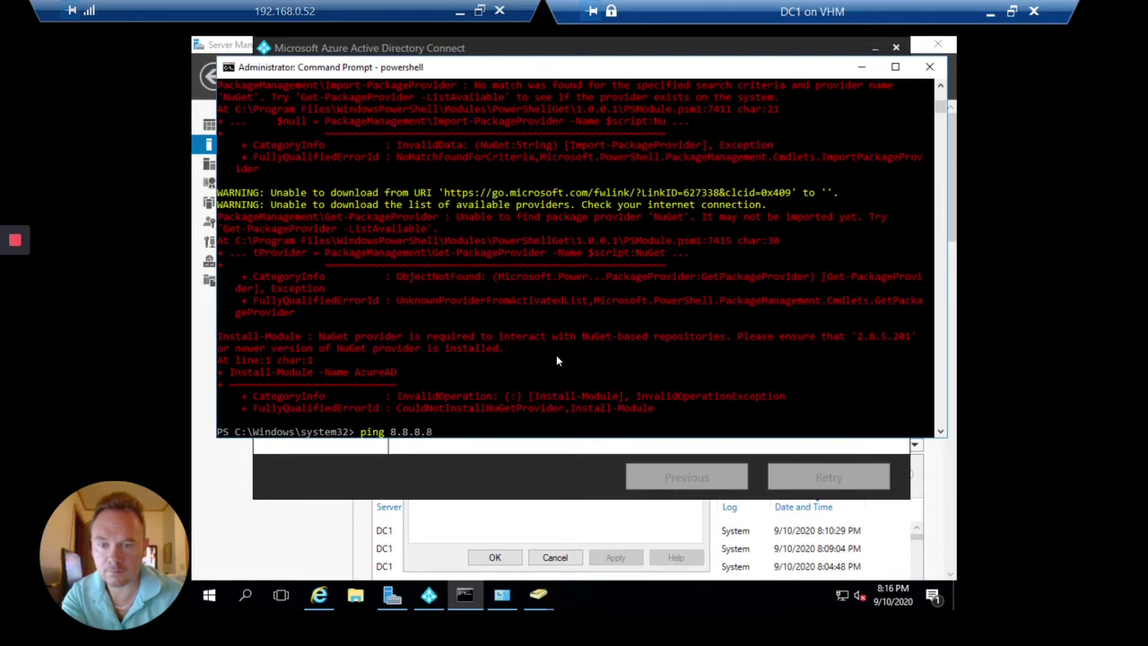
{"action": "key", "text": "Return"}
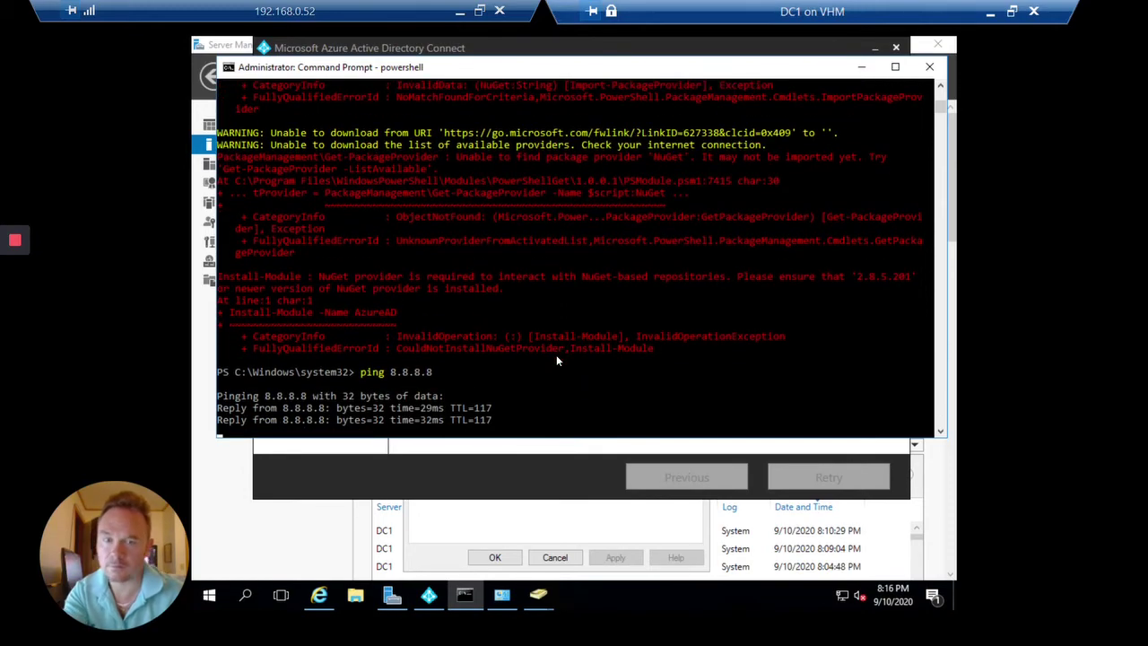
{"action": "left_click", "coordinate": [859, 66]}
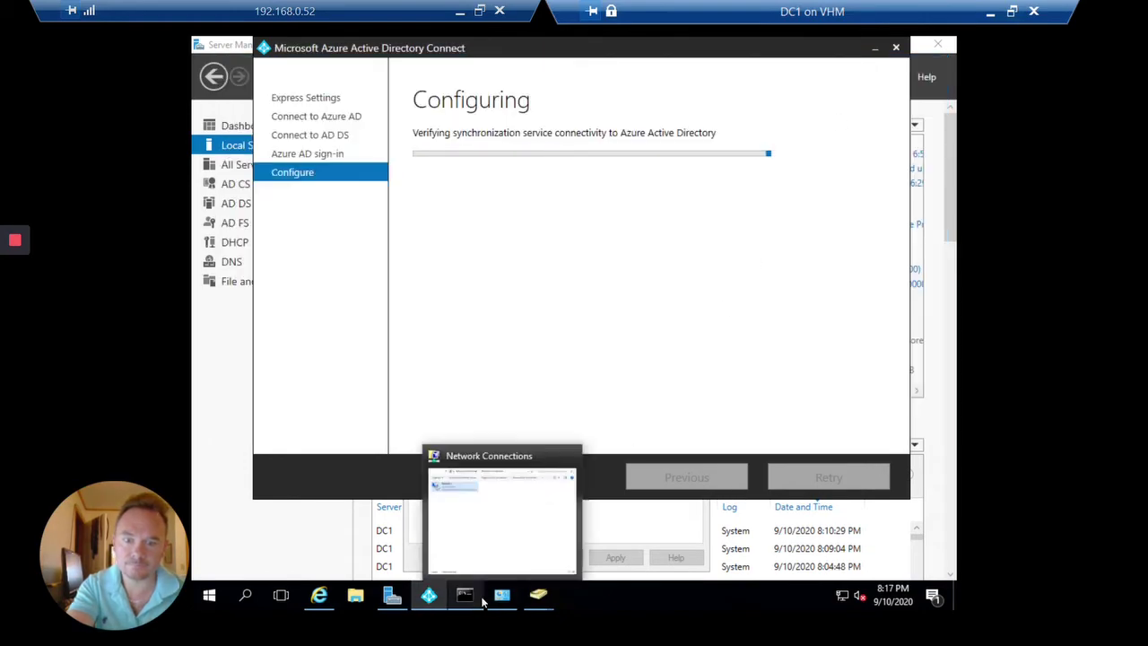
Copy the provider download URL from the warning in the PowerShell console.
{"action": "left_click", "coordinate": [466, 597]}
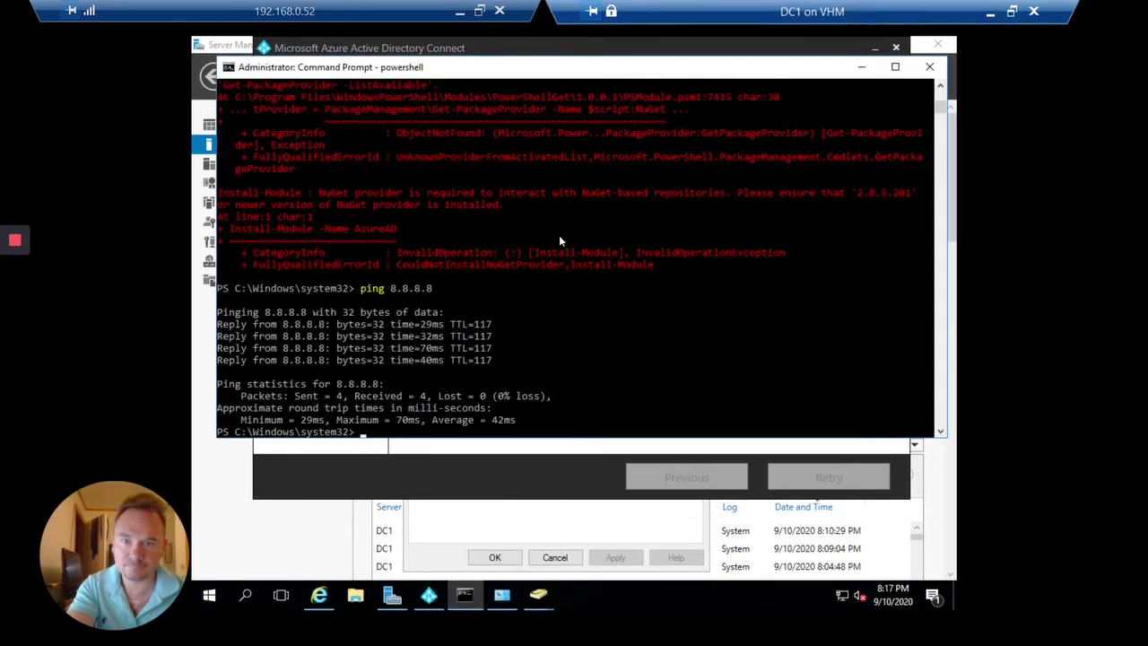
{"action": "scroll", "coordinate": [558, 235], "scroll_direction": "up", "scroll_amount": 3}
{"action": "double_click", "coordinate": [547, 157]}
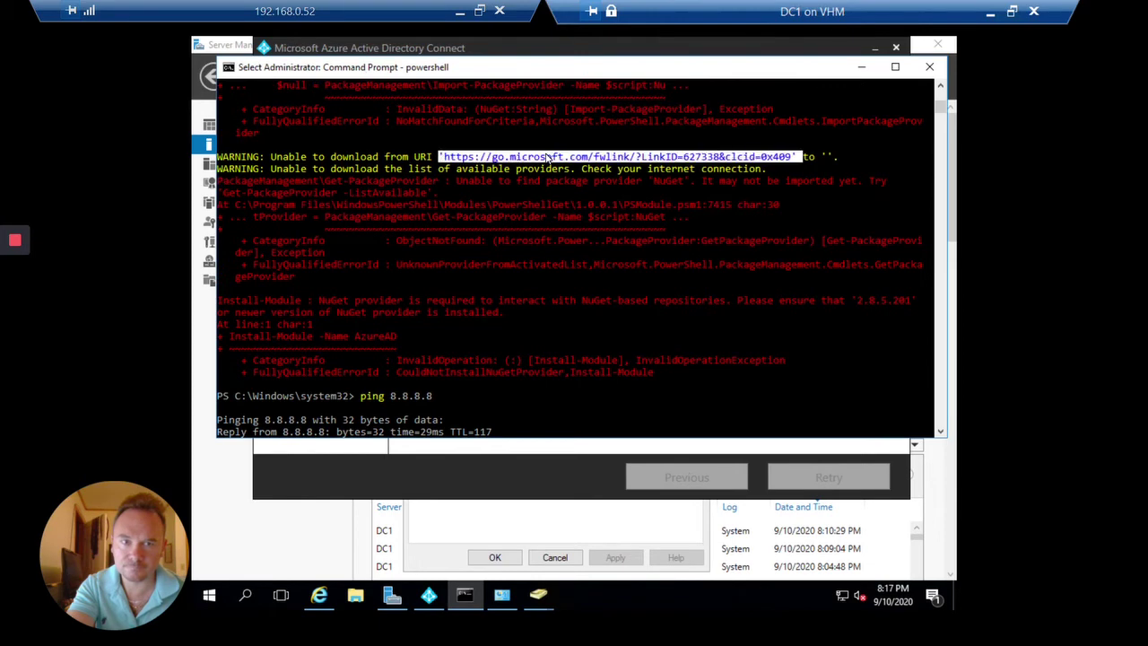
{"action": "right_click", "coordinate": [549, 158]}
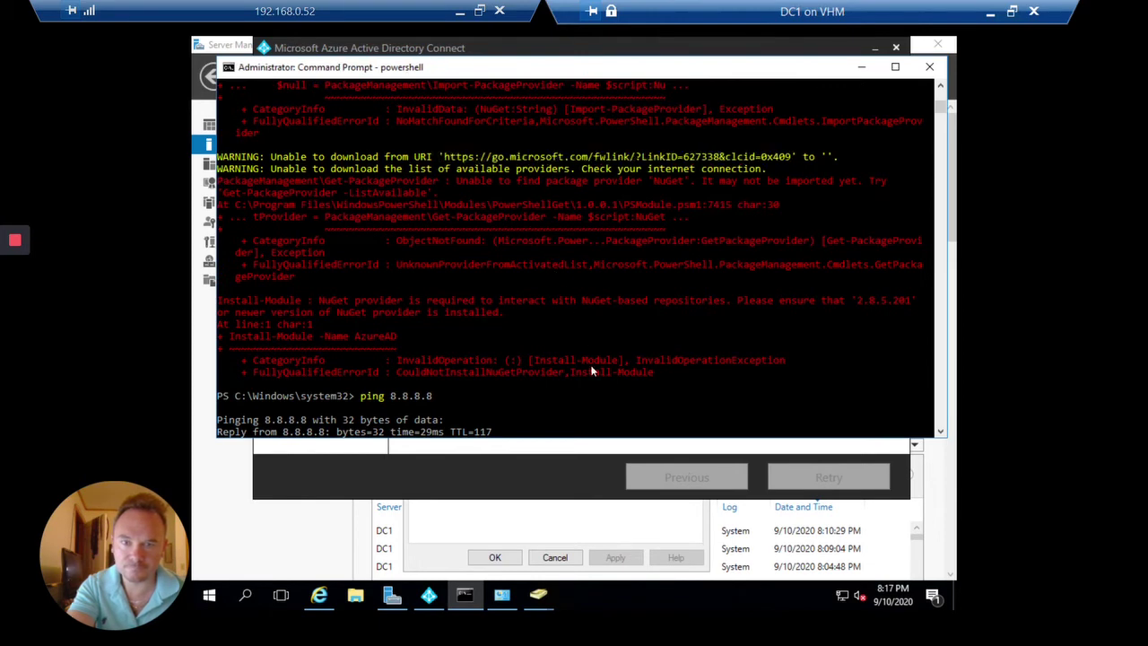
{"action": "left_click", "coordinate": [591, 371]}
{"action": "right_click", "coordinate": [592, 371]}
{"action": "scroll", "coordinate": [591, 370], "scroll_direction": "down", "scroll_amount": 4}
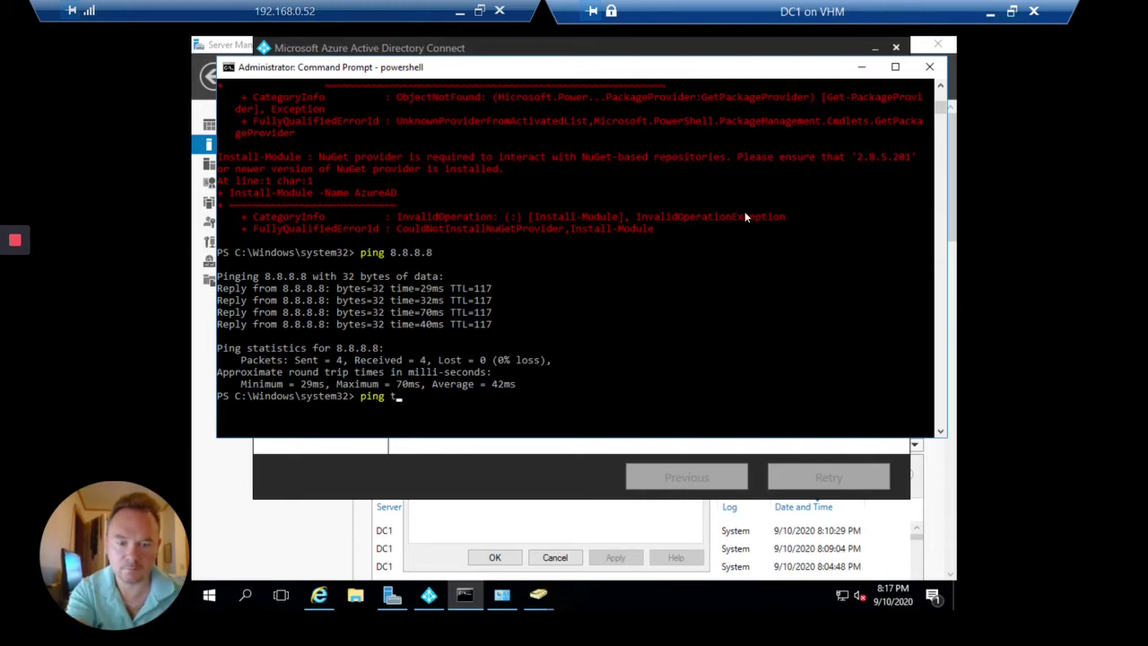
{"action": "scroll", "coordinate": [744, 179], "scroll_direction": "up", "scroll_amount": 2}
{"action": "scroll", "coordinate": [682, 180], "scroll_direction": "up", "scroll_amount": 3}
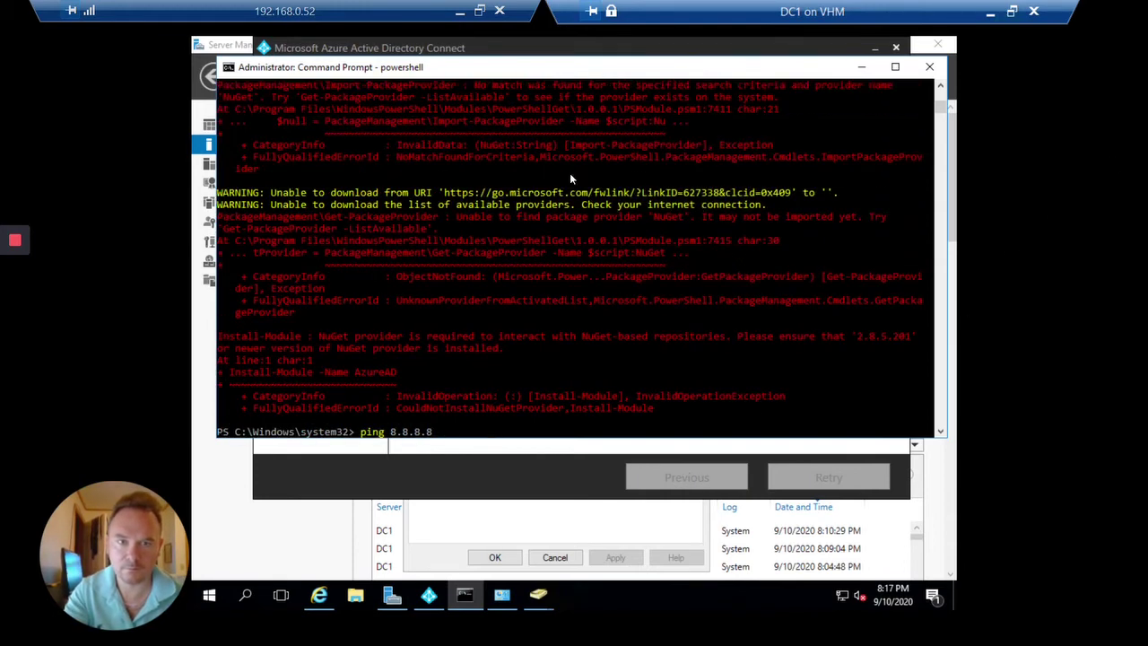
{"action": "left_click_drag", "start_coordinate": [447, 191], "coordinate": [779, 194]}
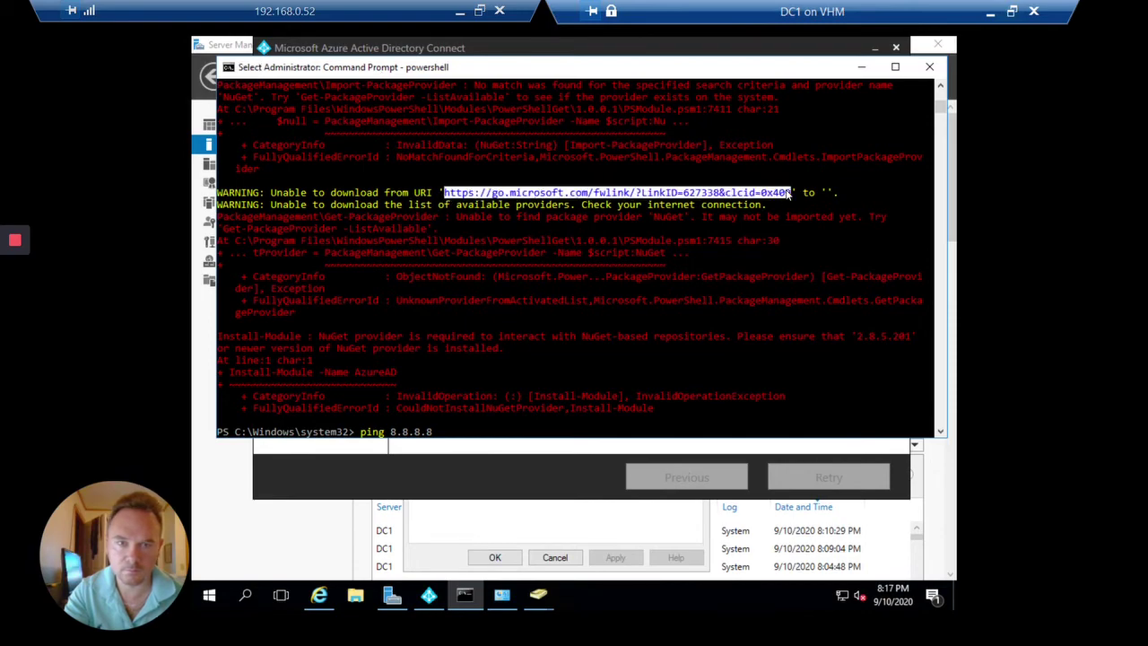
{"action": "key", "text": "Return"}
Ping the download link, then run Invoke-WebRequest on the quoted URL, getting the SSL/TLS error.
{"action": "type", "text": "ping"}
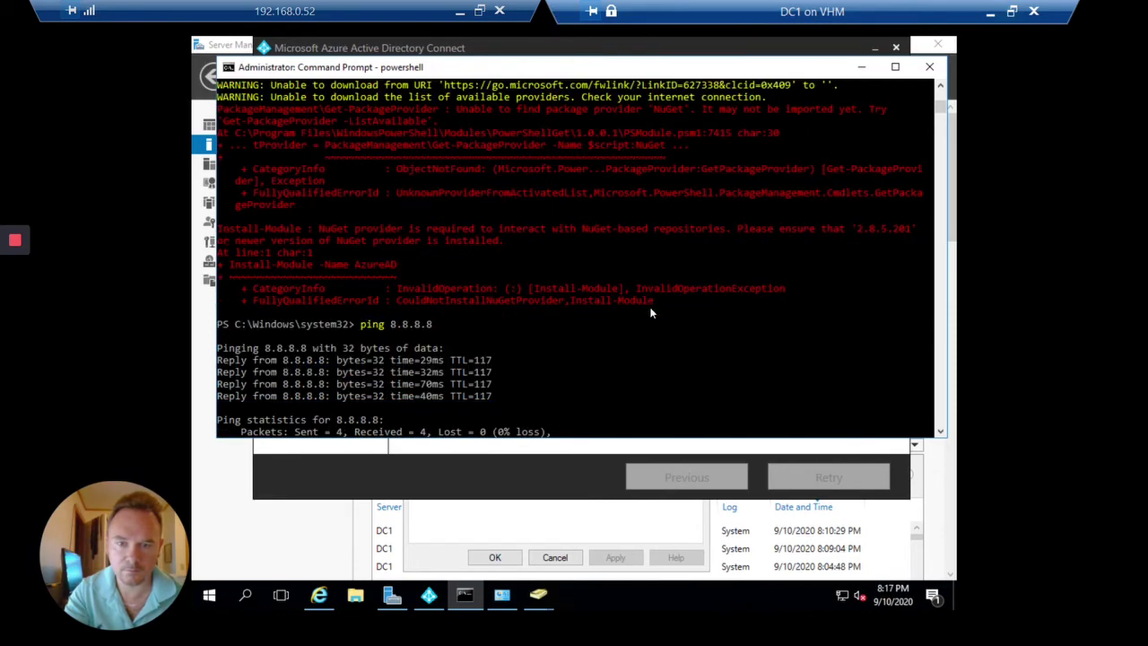
{"action": "right_click", "coordinate": [650, 307]}
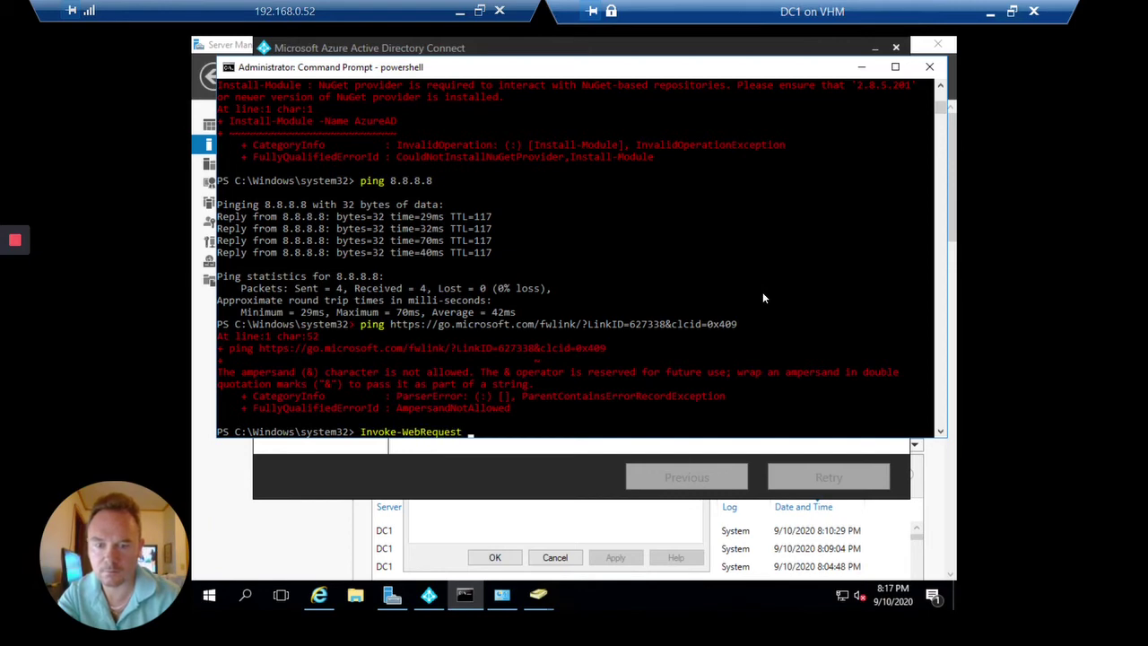
{"action": "type", "text": "i"}
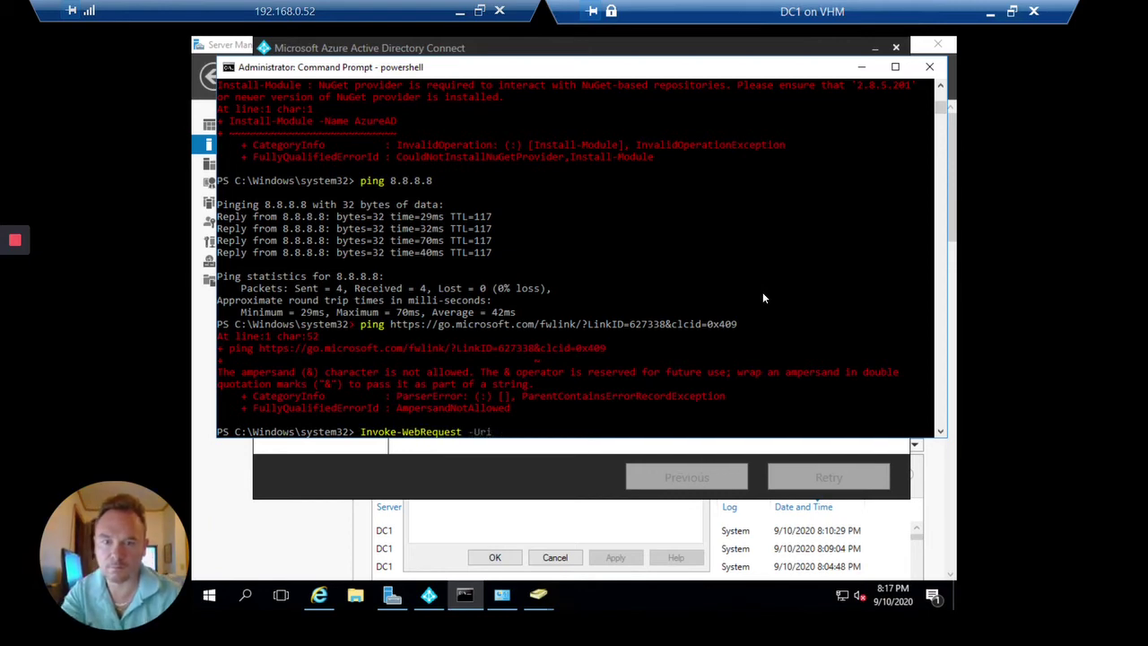
{"action": "right_click", "coordinate": [763, 295]}
{"action": "key", "text": "Return"}
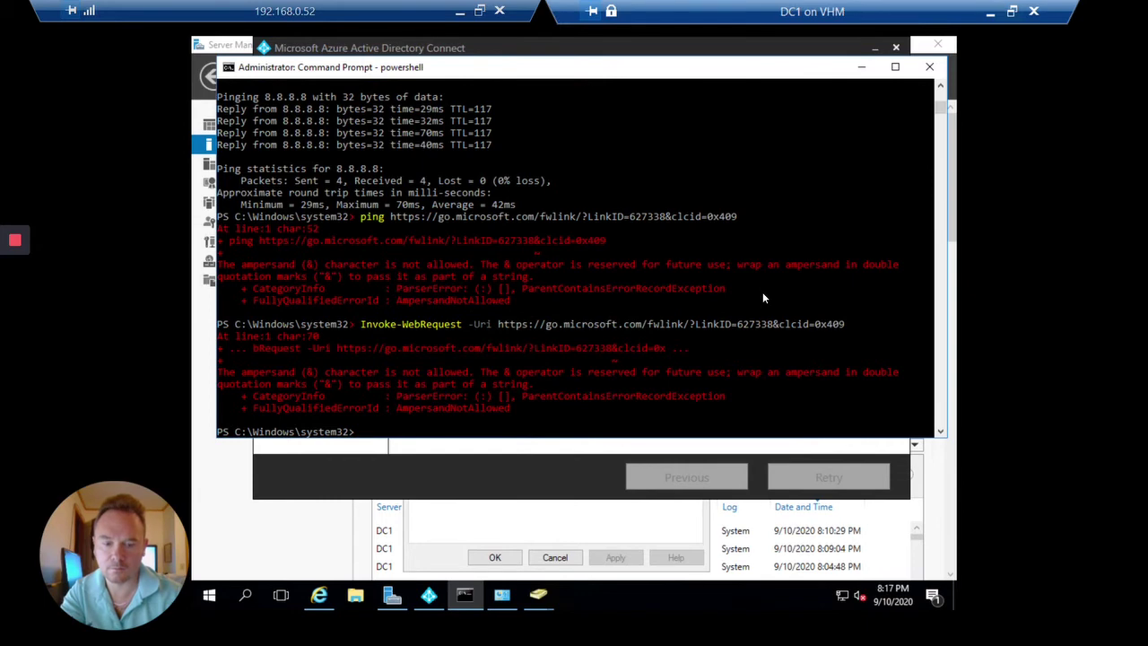
{"action": "key", "text": "Up"}
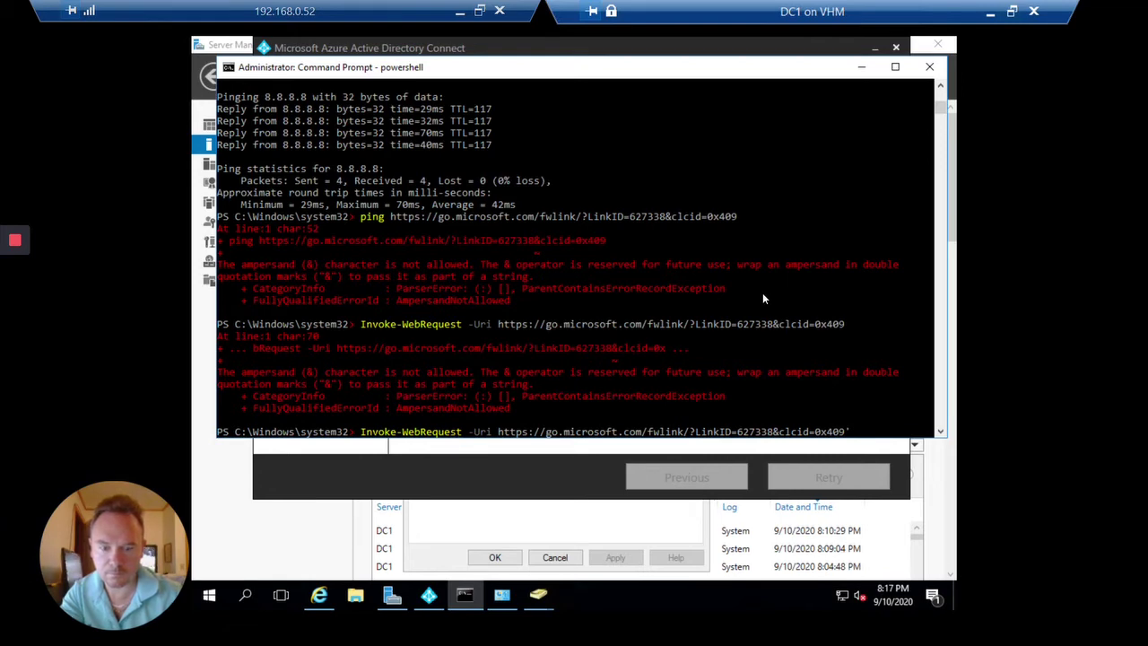
{"action": "type", "text": "'"}
{"action": "key", "text": "Return"}
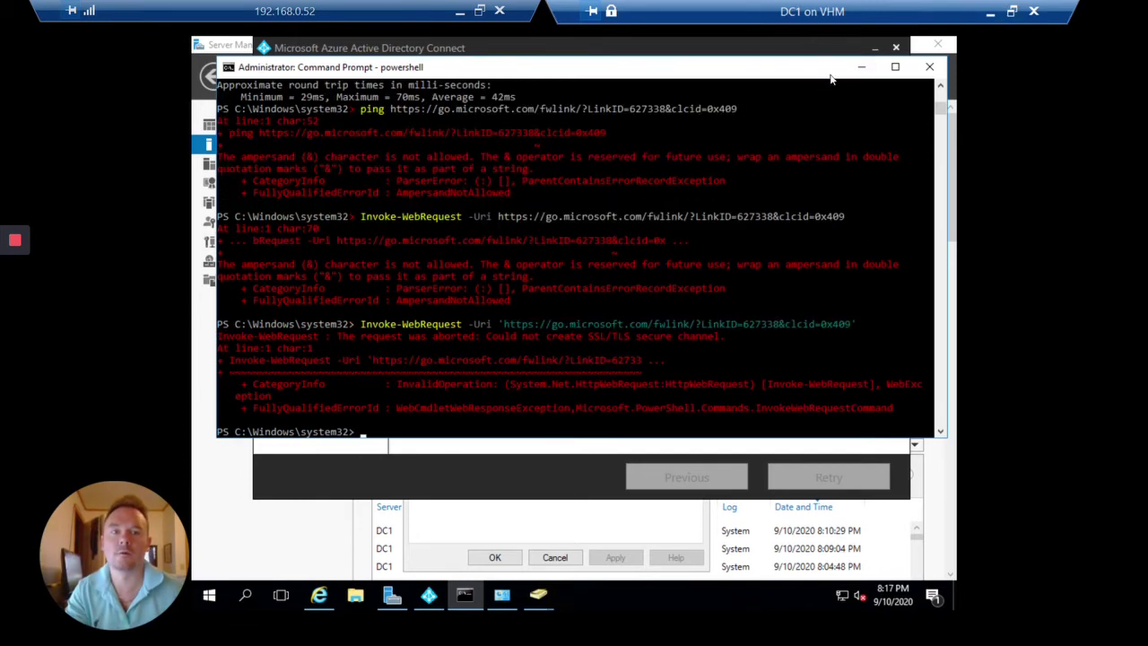
{"action": "left_click", "coordinate": [862, 68]}
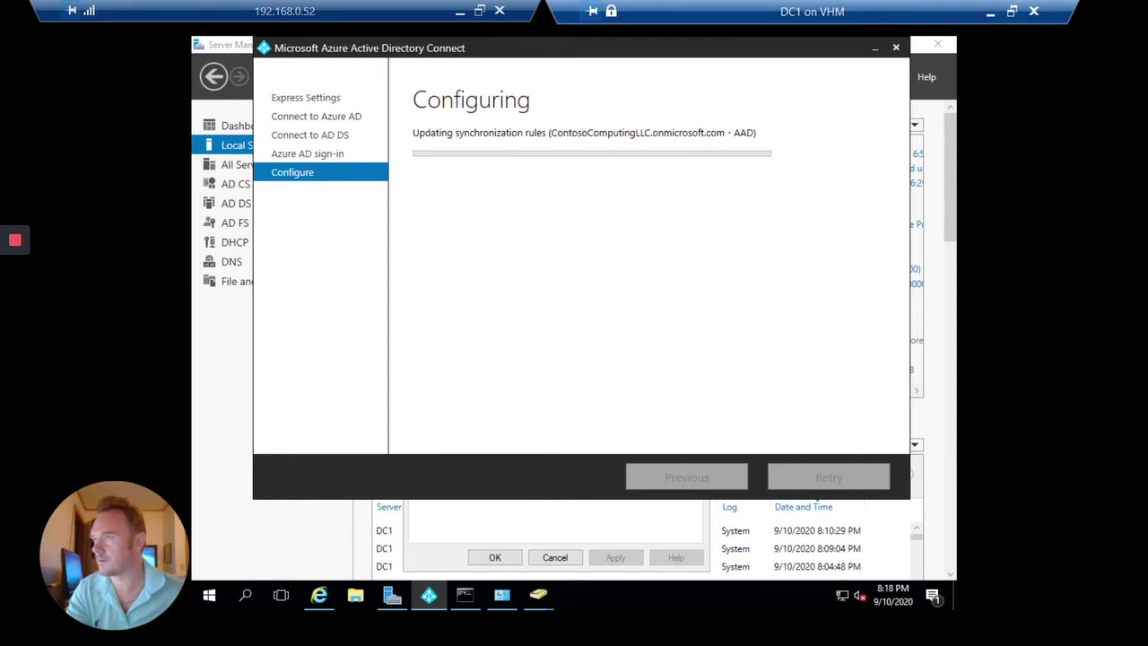
Clear the console with cls and type Install-Module -Name Azu for the Azure module.
{"action": "left_click", "coordinate": [469, 599]}
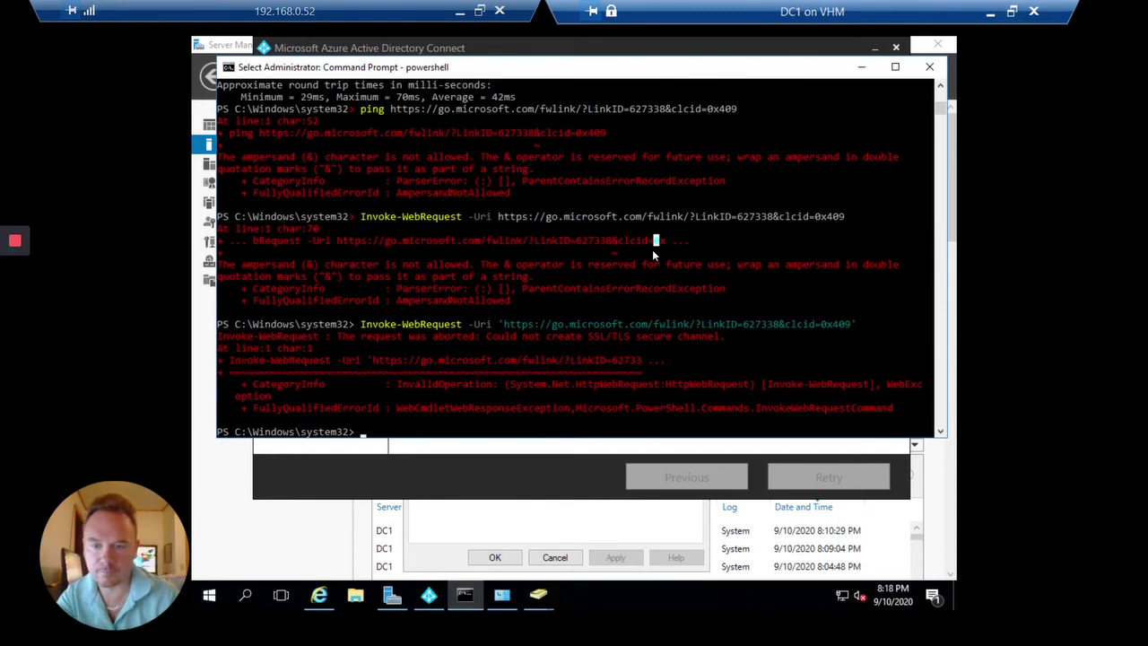
{"action": "type", "text": "cls"}
{"action": "key", "text": "Return"}
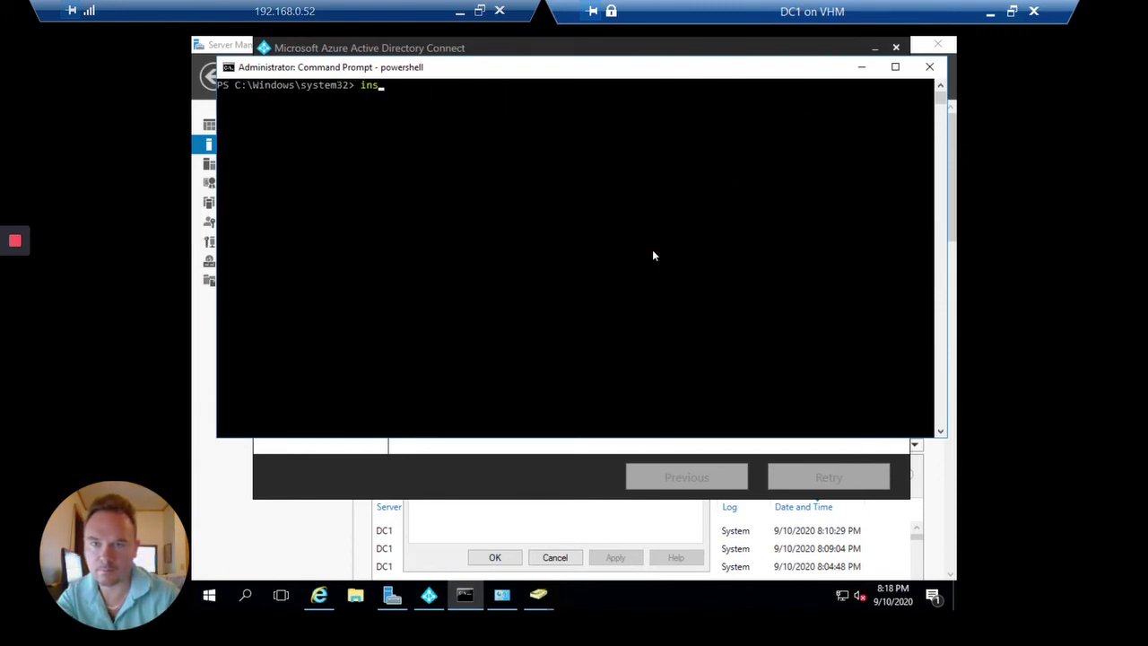
{"action": "type", "text": "install-a"}
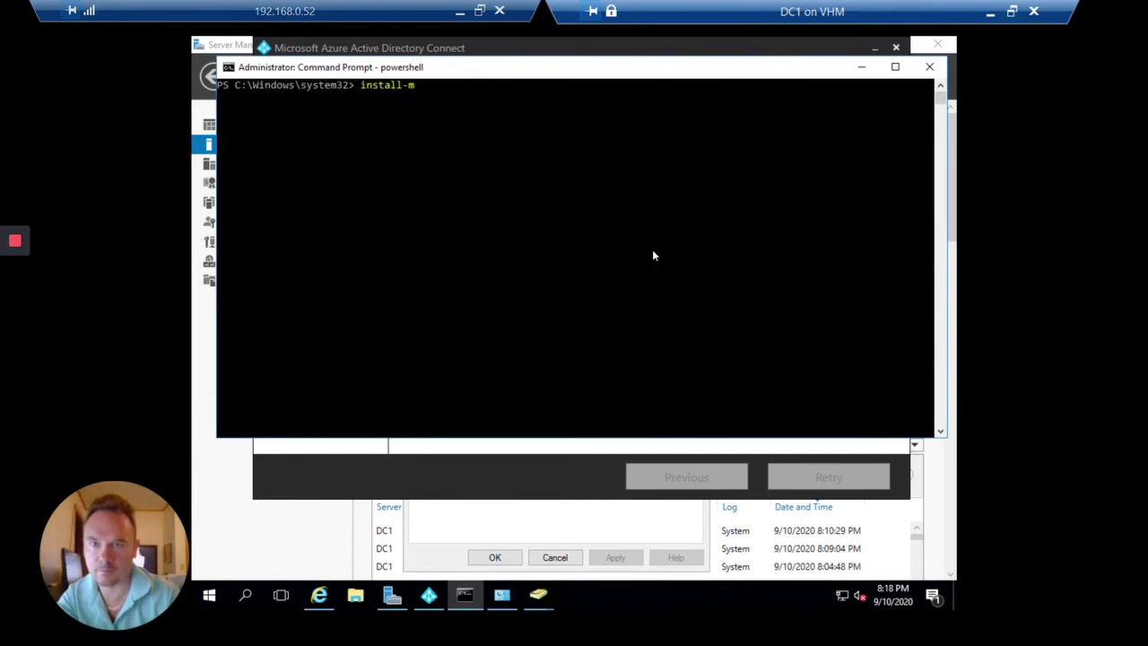
{"action": "type", "text": "od"}
{"action": "key", "text": "Tab"}
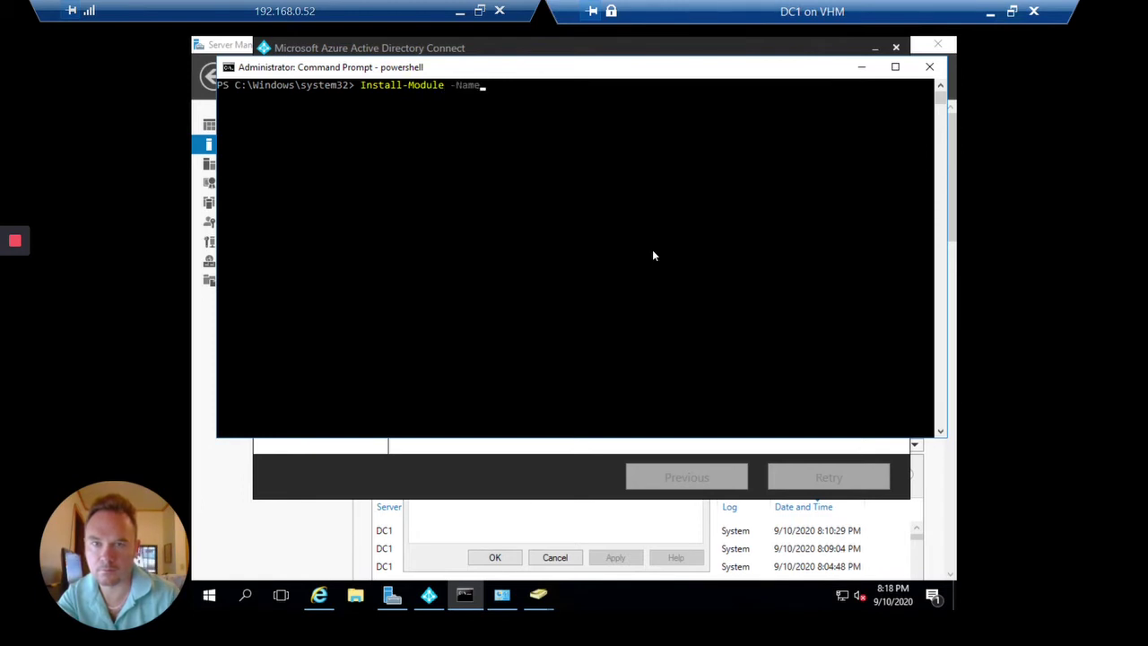
{"action": "type", "text": "-Name Azure"}
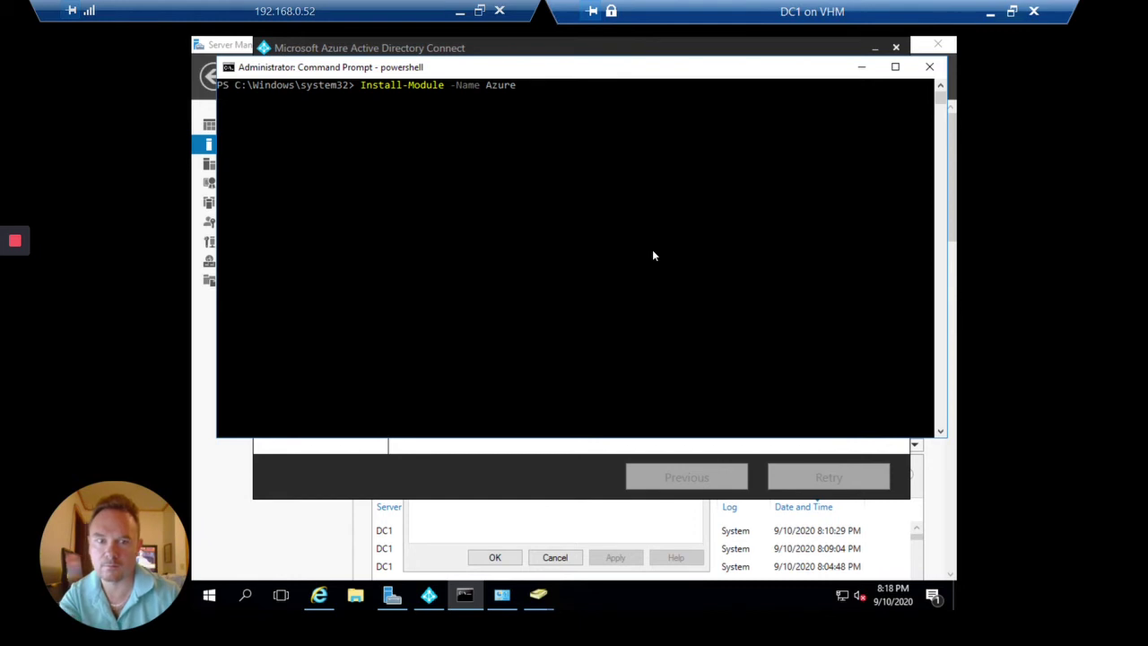
{"action": "left_click", "coordinate": [862, 67]}
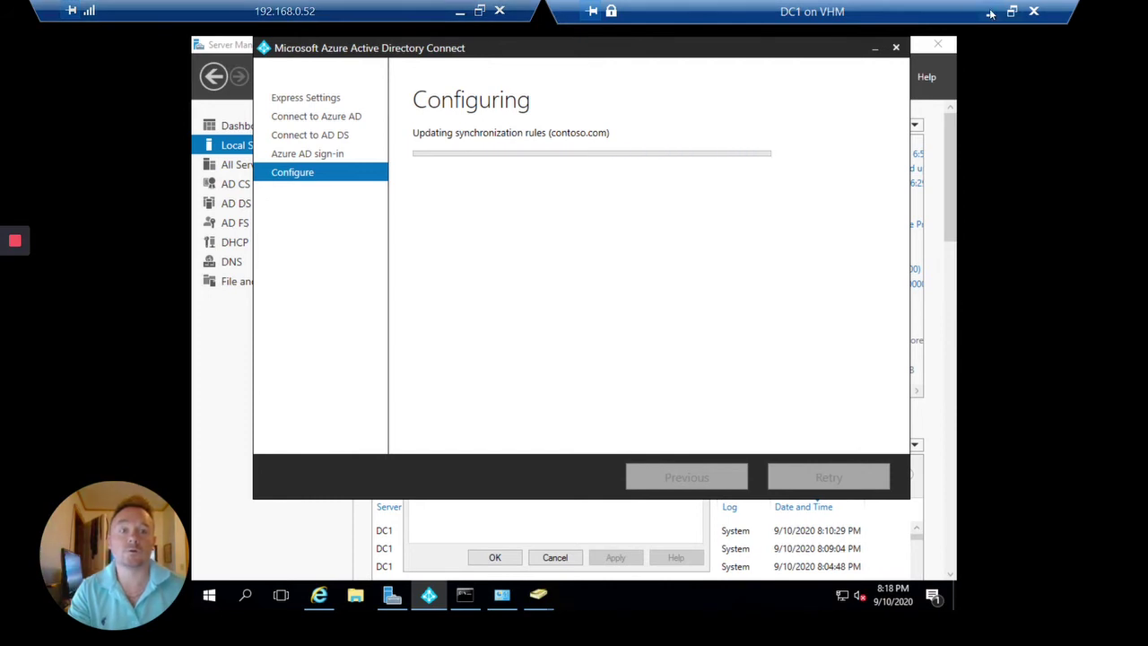
Close the user panel, switch to the Azure AD admin center, reload it, and open All users.
{"action": "left_click", "coordinate": [459, 10]}
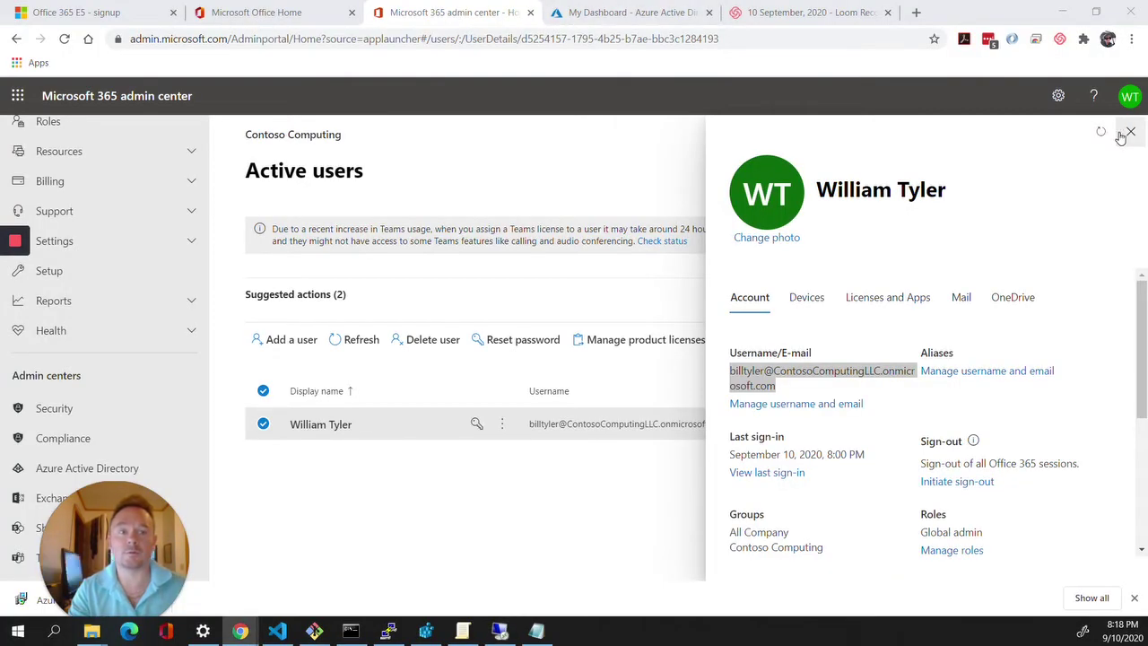
{"action": "left_click", "coordinate": [1131, 131]}
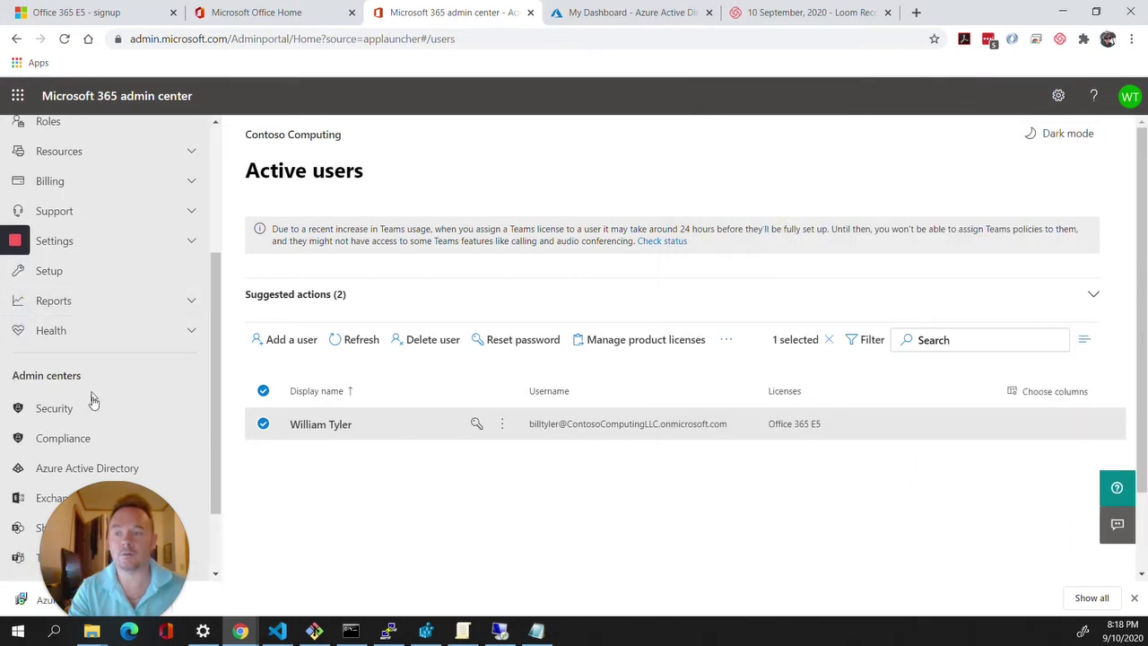
{"action": "scroll", "coordinate": [79, 206], "scroll_direction": "up", "scroll_amount": 3}
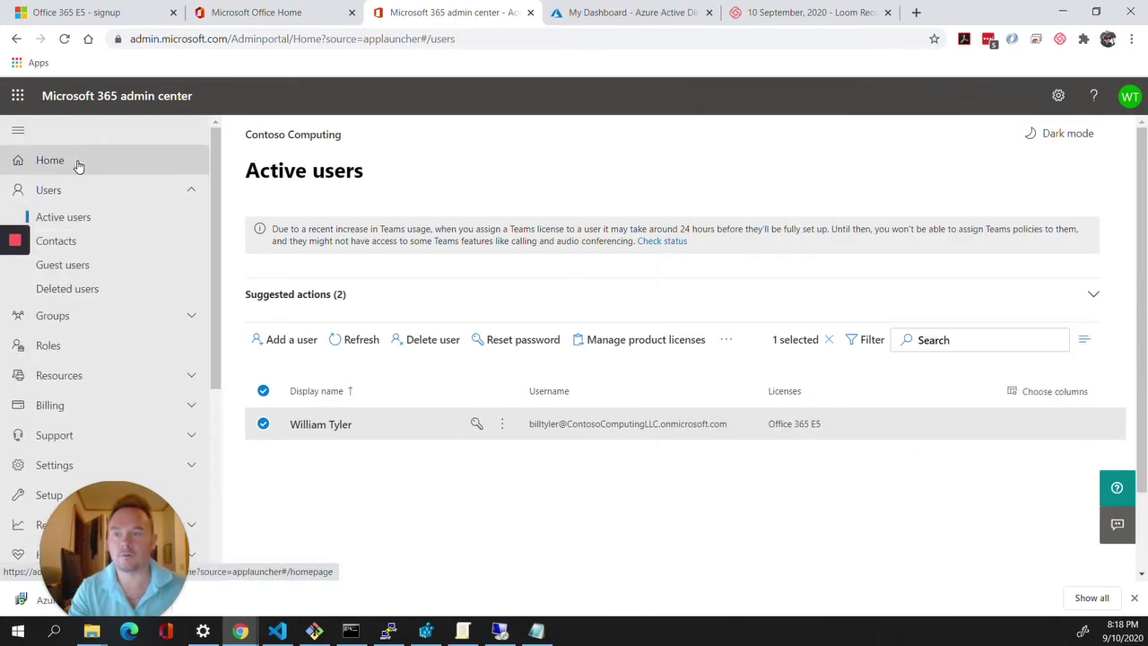
{"action": "left_click", "coordinate": [77, 162]}
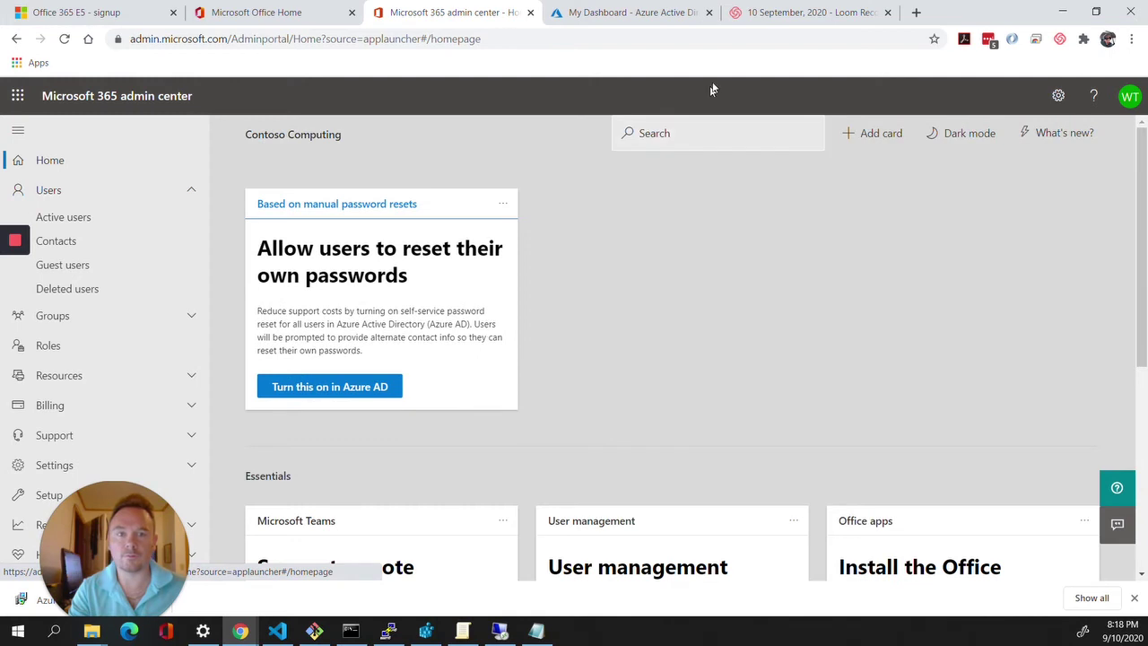
{"action": "left_click", "coordinate": [621, 11]}
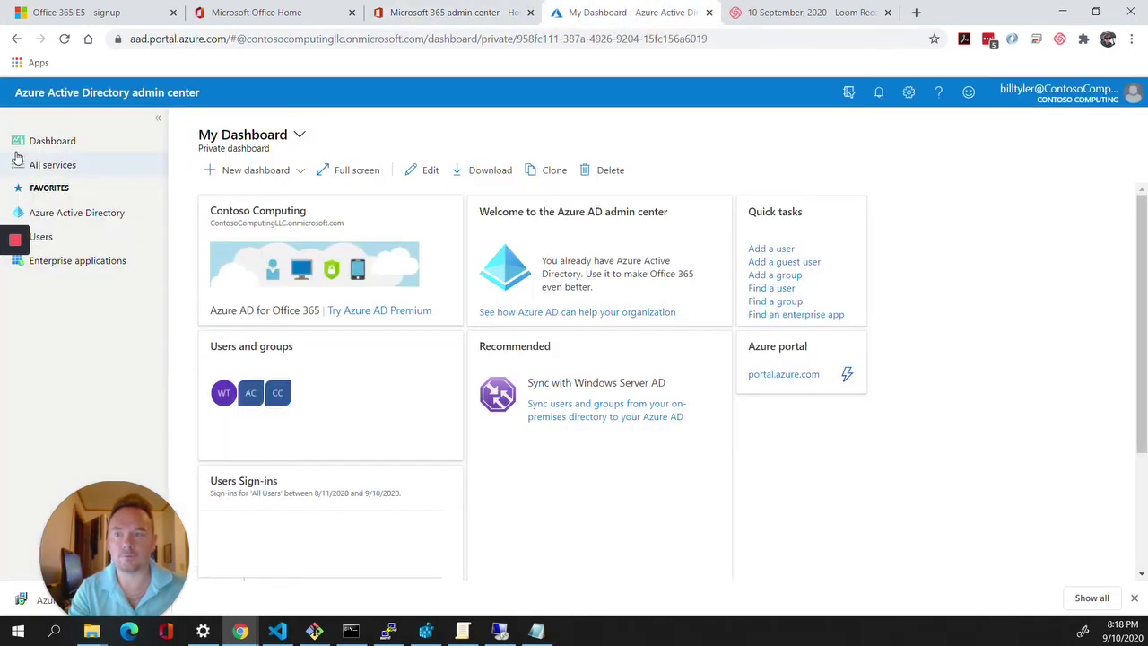
{"action": "left_click", "coordinate": [61, 40]}
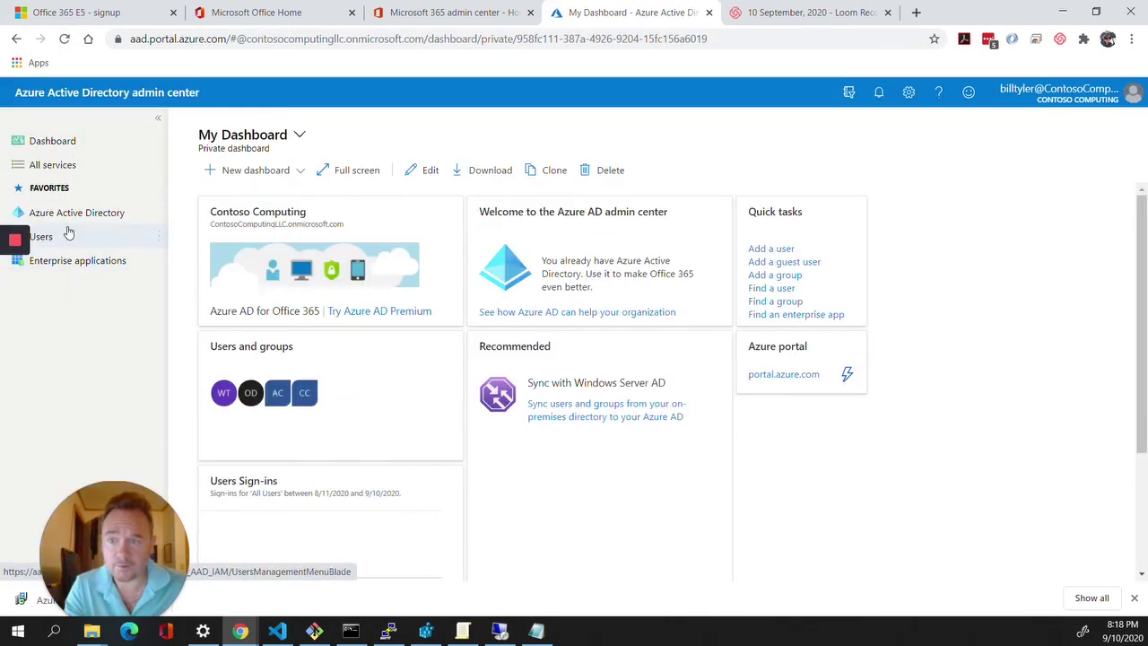
{"action": "left_click", "coordinate": [68, 233]}
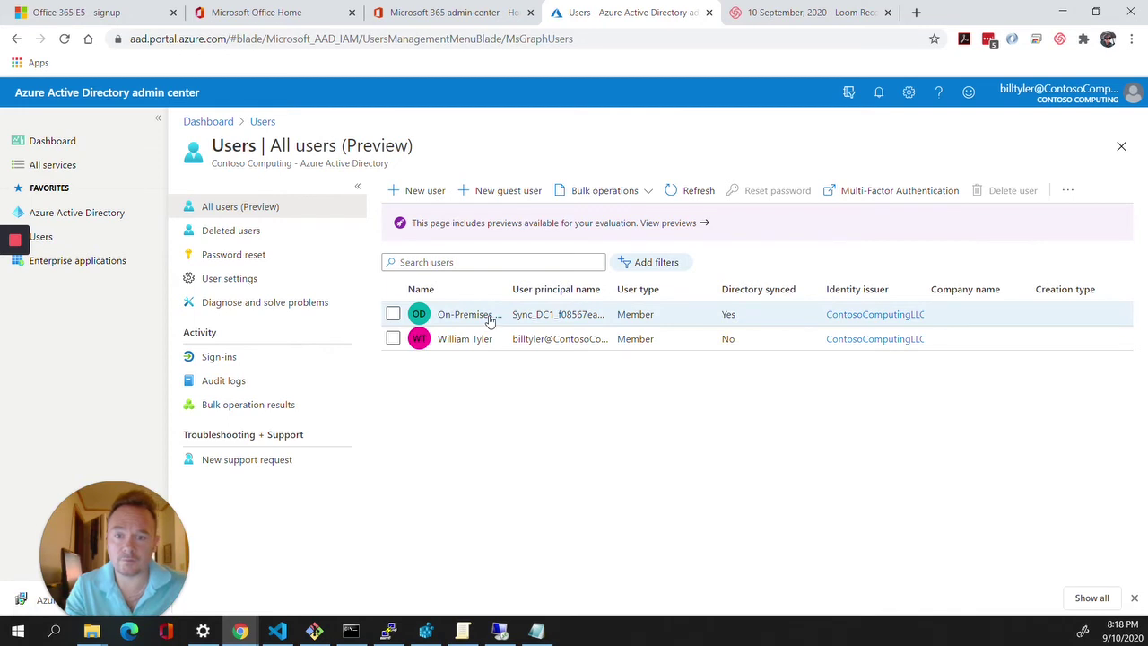
Inspect the On-Premises Directory Synchronization Service Account profile and refresh the All users list.
{"action": "left_click", "coordinate": [465, 314]}
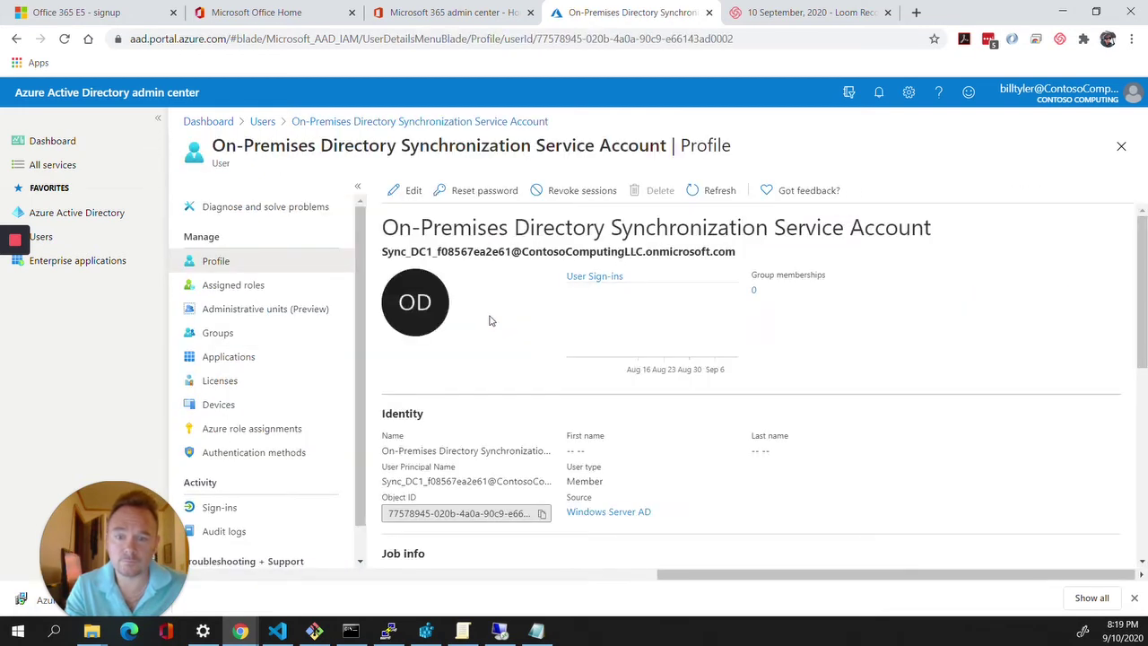
{"action": "scroll", "coordinate": [490, 320], "scroll_direction": "down", "scroll_amount": 1}
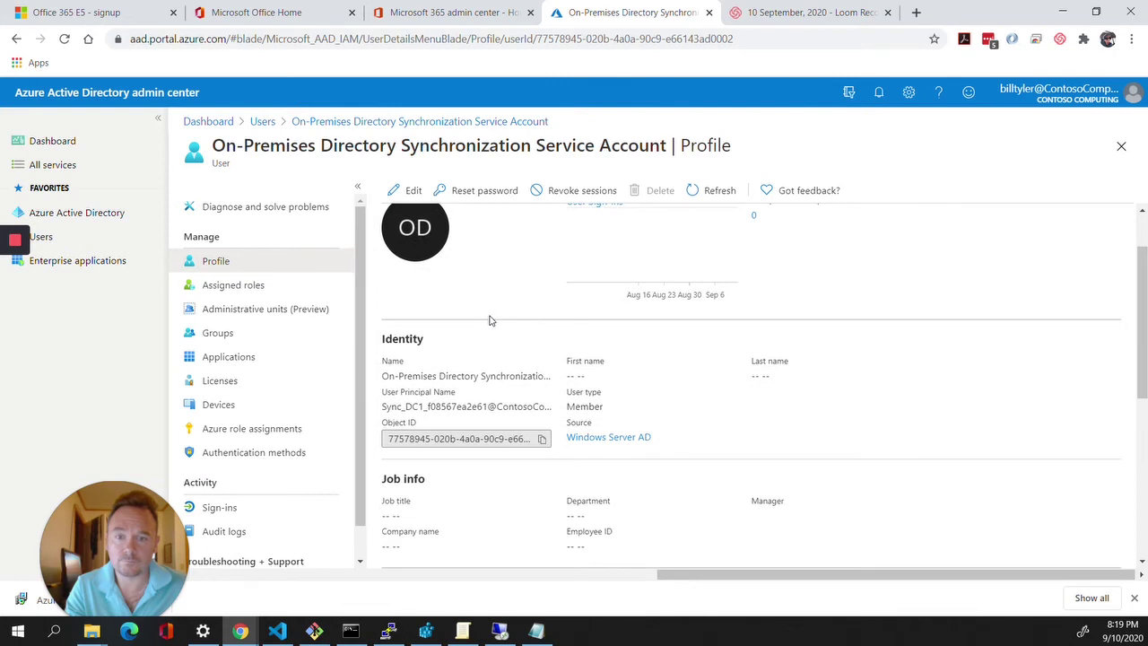
{"action": "scroll", "coordinate": [489, 320], "scroll_direction": "up", "scroll_amount": 1}
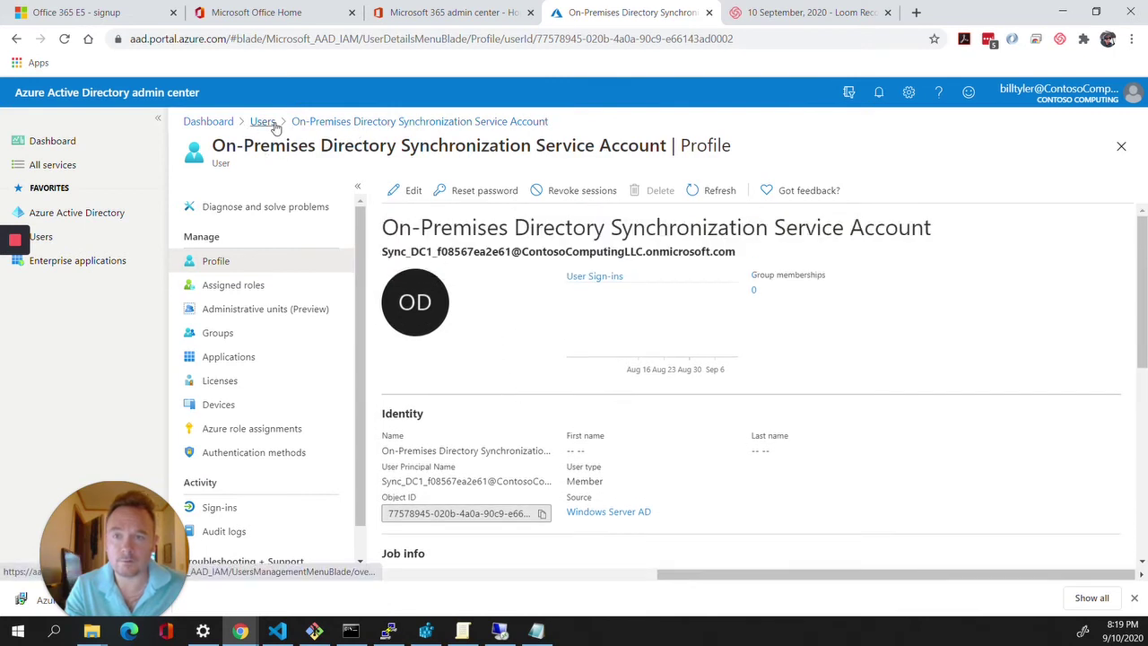
{"action": "left_click", "coordinate": [269, 124]}
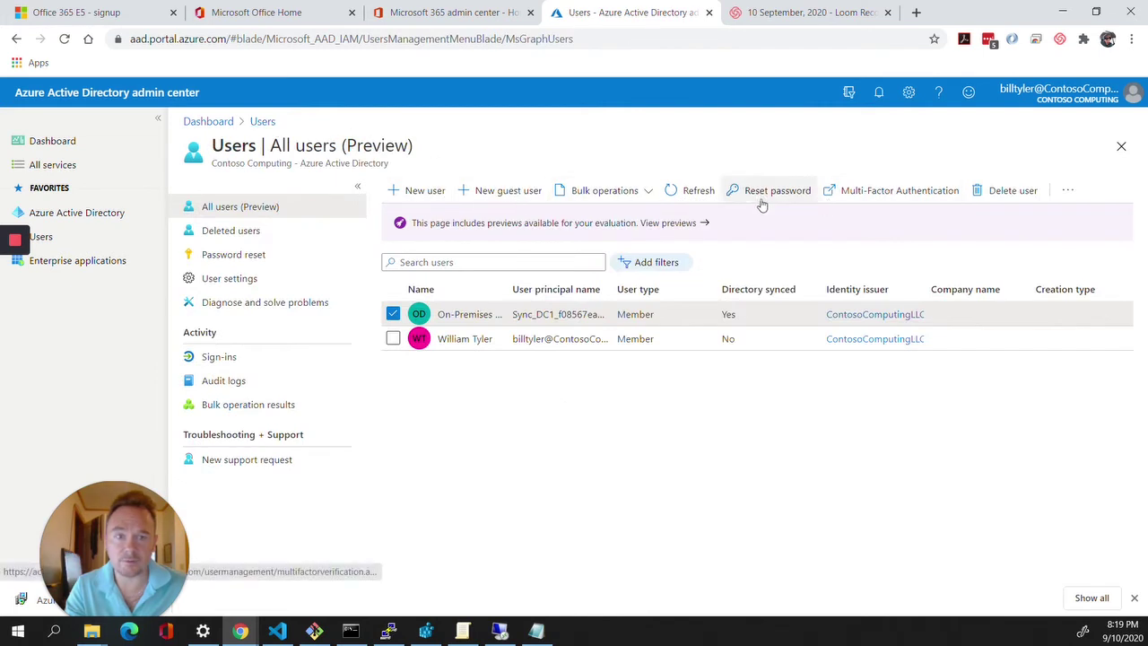
{"action": "left_click", "coordinate": [699, 191]}
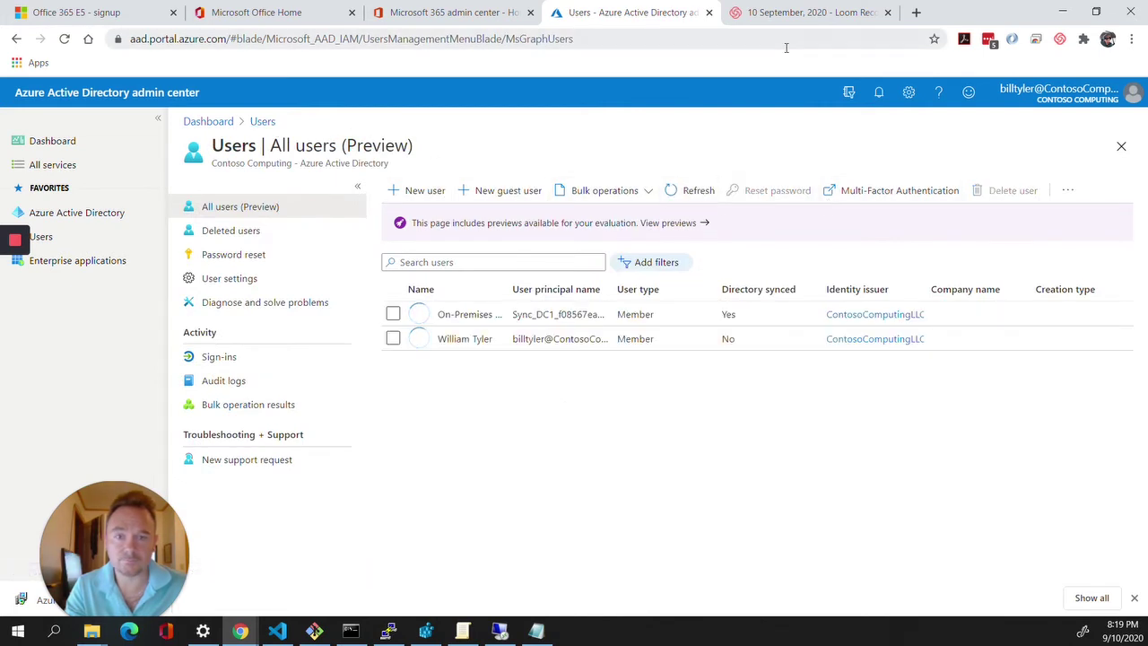
{"action": "left_click", "coordinate": [500, 631]}
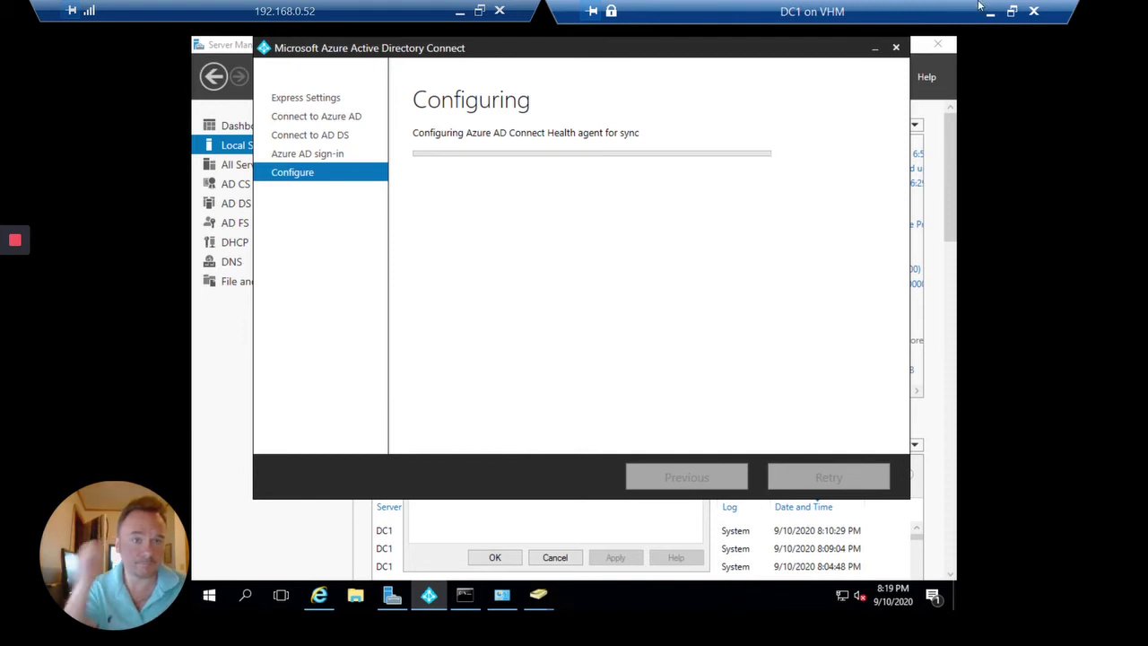
{"action": "left_click", "coordinate": [459, 9]}
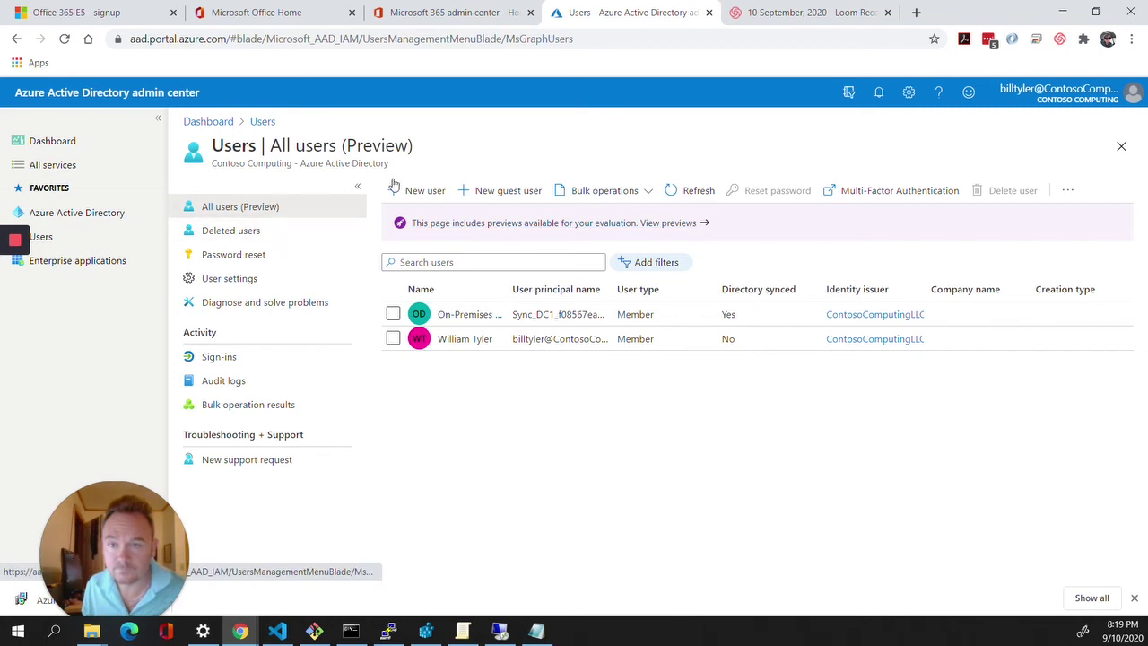
{"action": "left_click", "coordinate": [708, 196]}
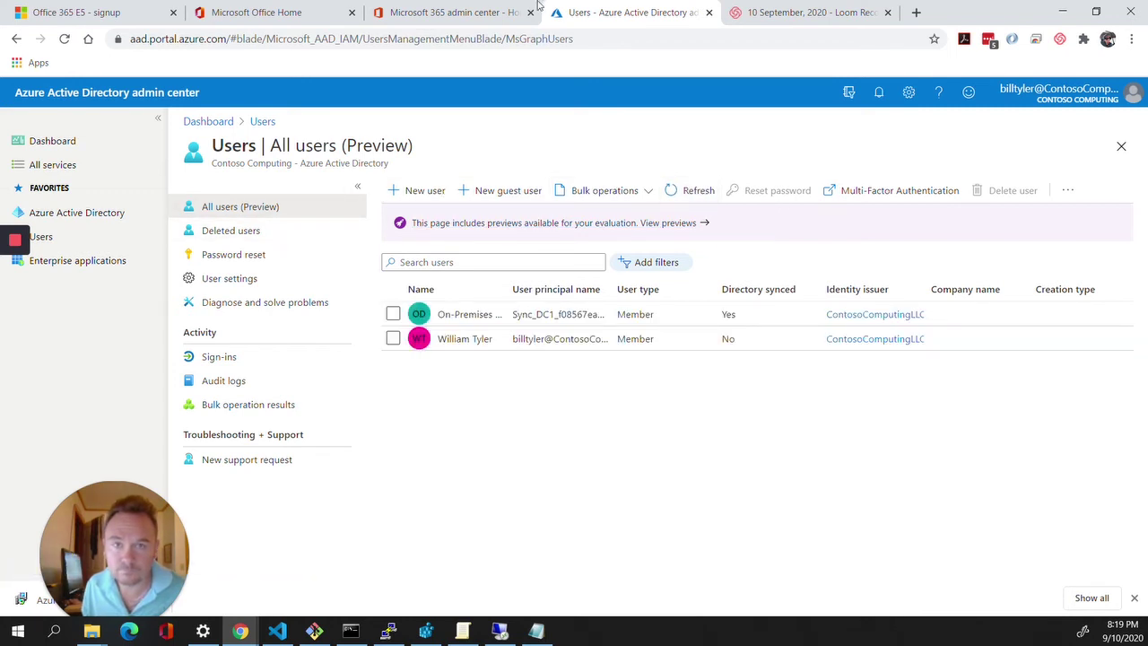
Open Active users in the Microsoft 365 admin center, then bring the server session back.
{"action": "left_click", "coordinate": [478, 11]}
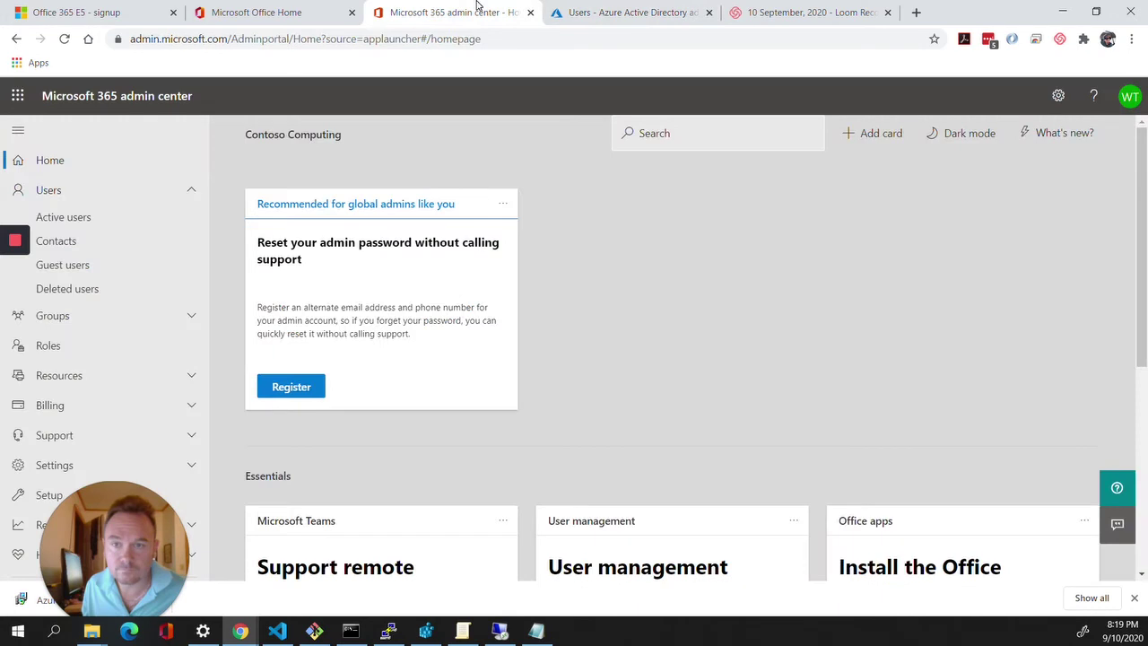
{"action": "left_click", "coordinate": [63, 201]}
{"action": "left_click", "coordinate": [69, 198]}
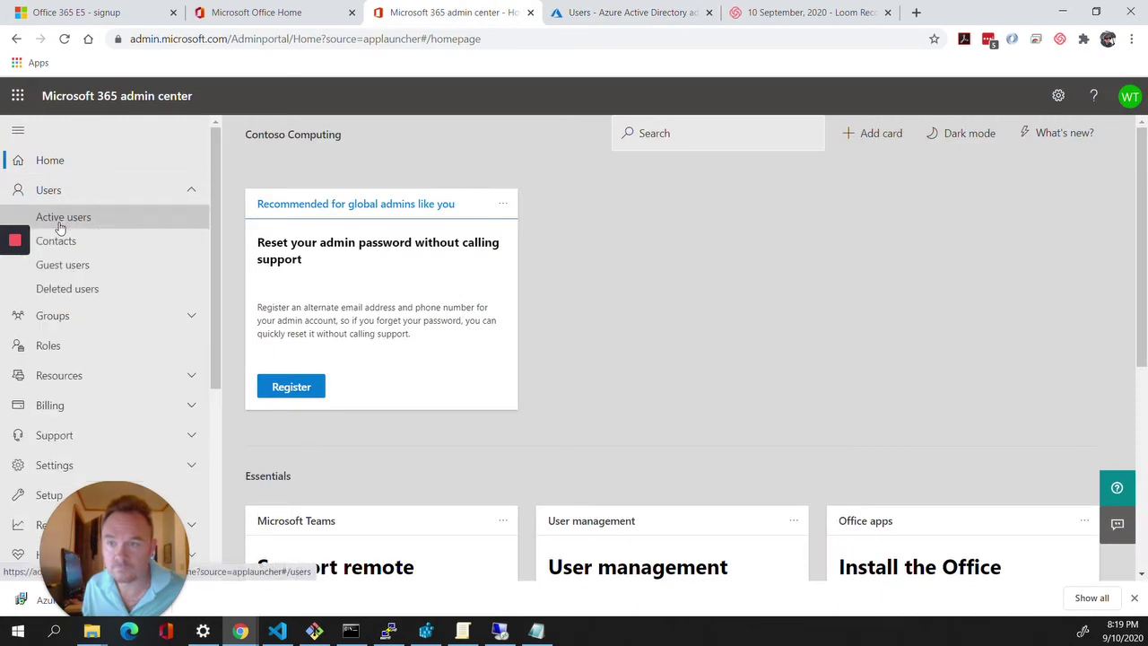
{"action": "left_click", "coordinate": [59, 223]}
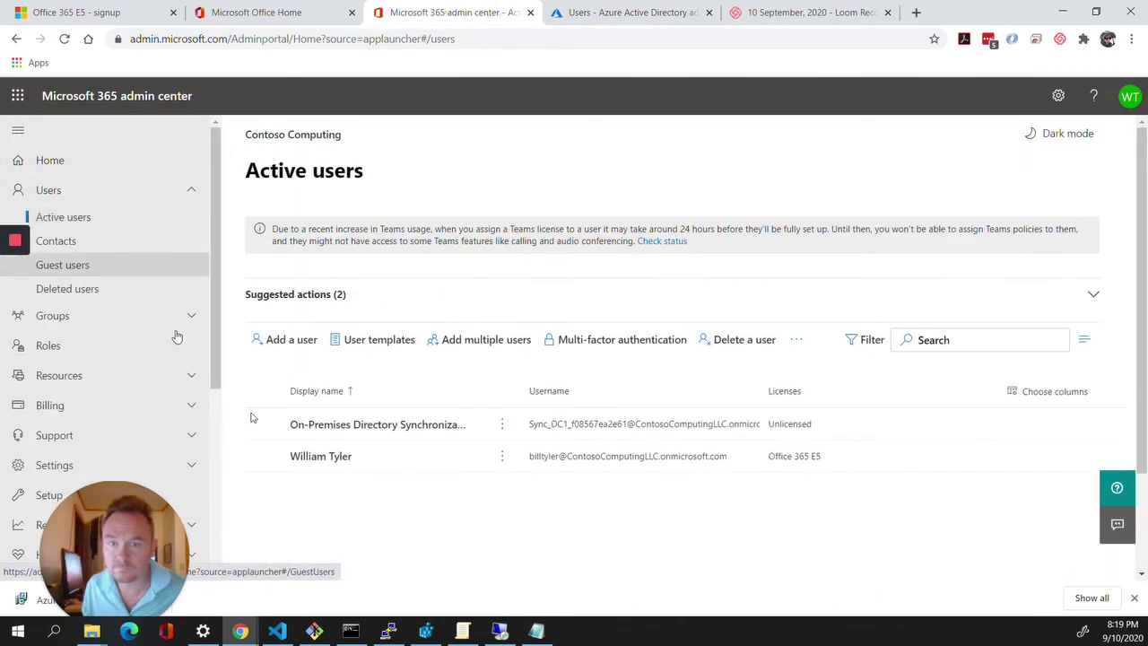
{"action": "left_click", "coordinate": [502, 633]}
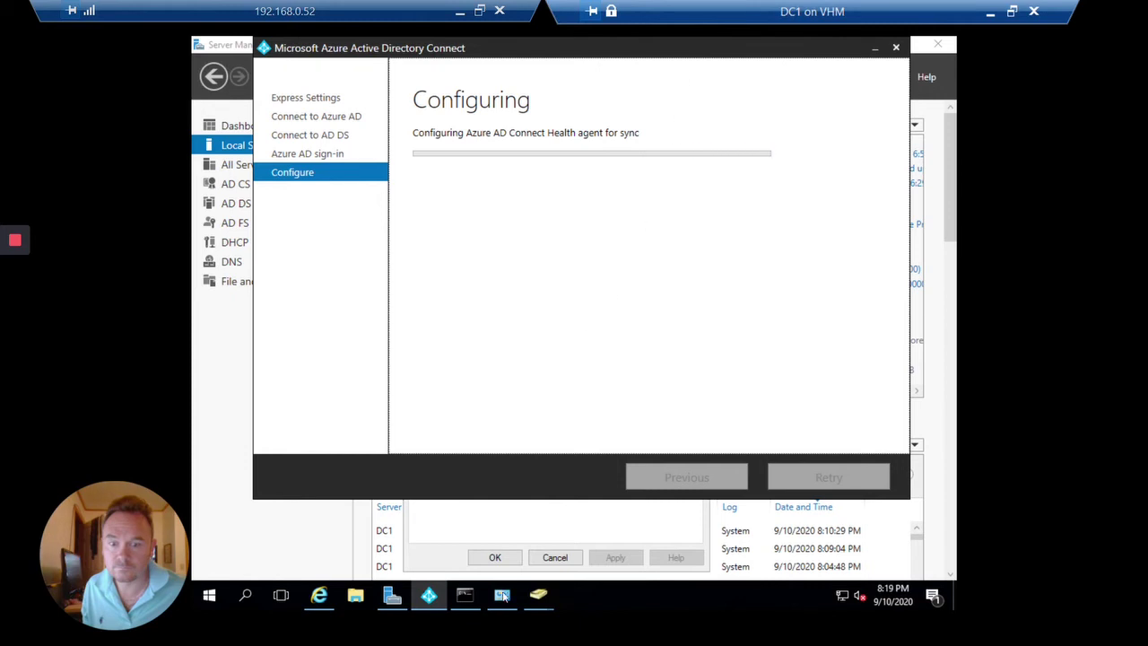
Answer y to install the NuGet provider in PowerShell.
{"action": "left_click", "coordinate": [465, 595]}
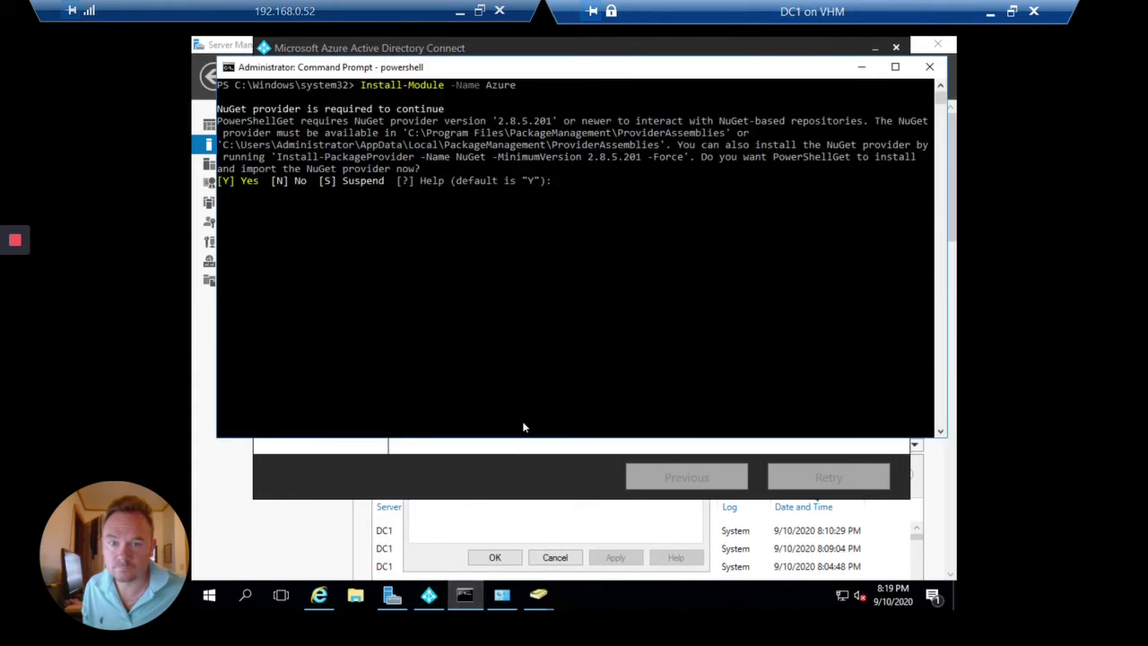
{"action": "type", "text": "y"}
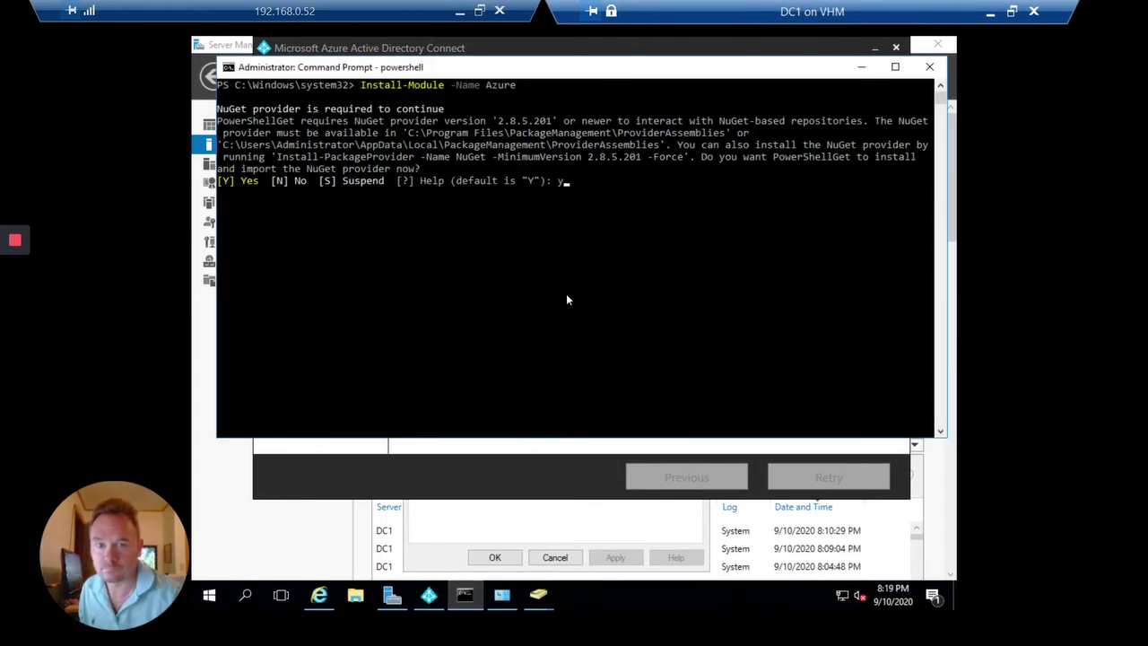
{"action": "key", "text": "Return"}
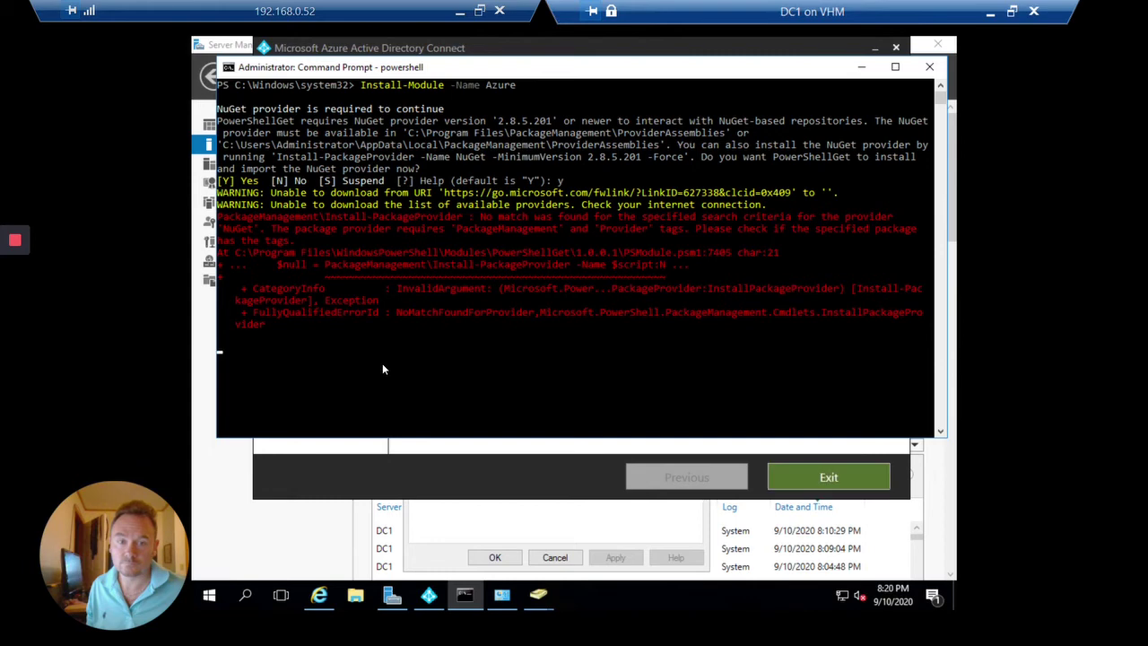
{"action": "left_click", "coordinate": [862, 68]}
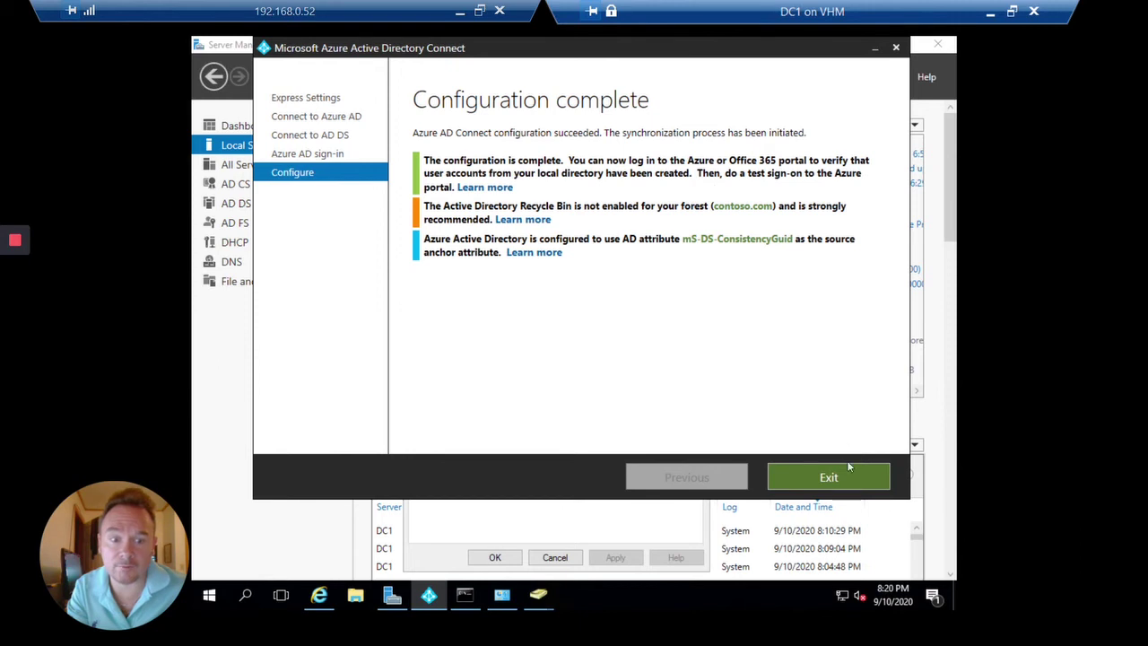
Exit the finished Azure AD Connect wizard and return to the Azure AD users list.
{"action": "left_click", "coordinate": [853, 472]}
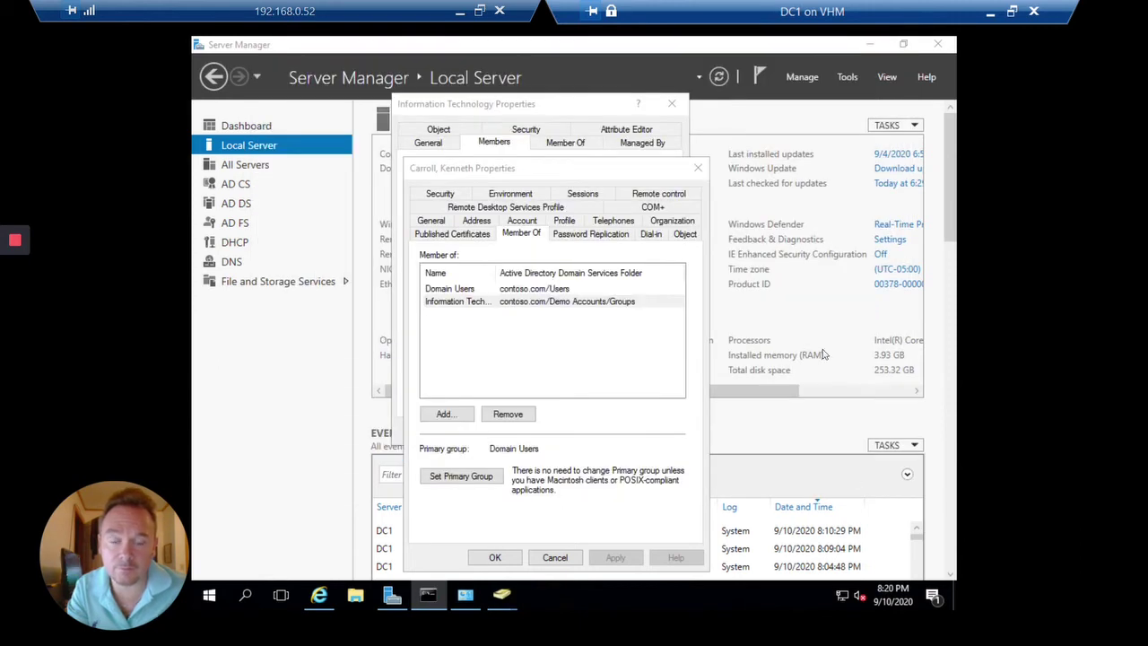
{"action": "left_click", "coordinate": [458, 12]}
{"action": "left_click", "coordinate": [628, 12]}
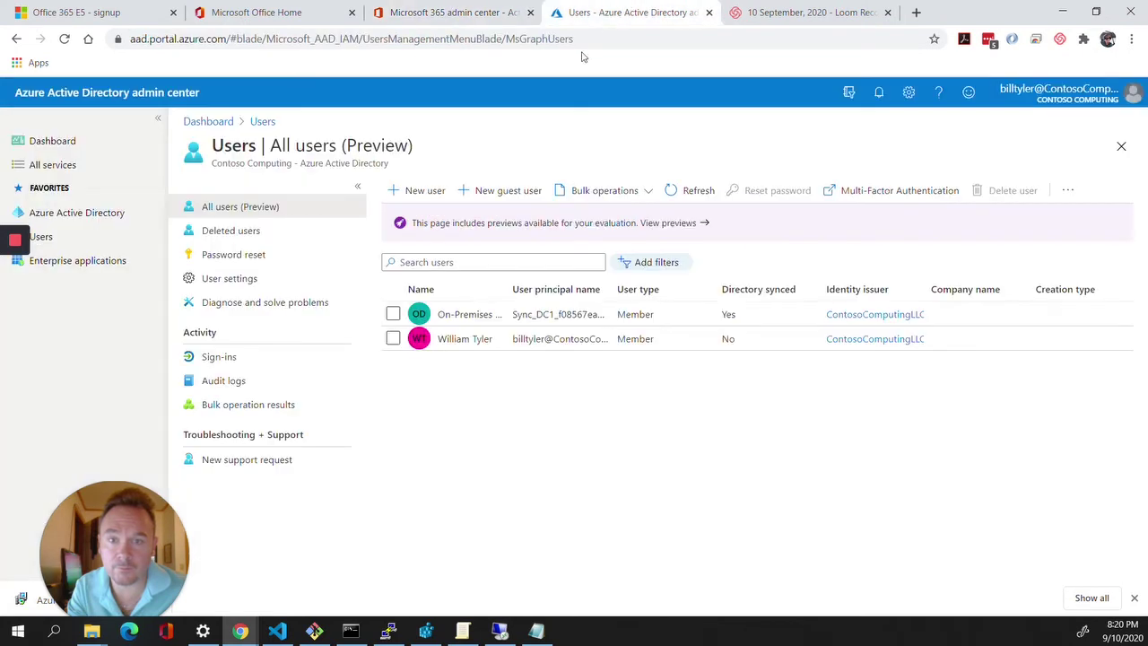
Refresh and reload the Azure AD Users list.
{"action": "left_click", "coordinate": [716, 194]}
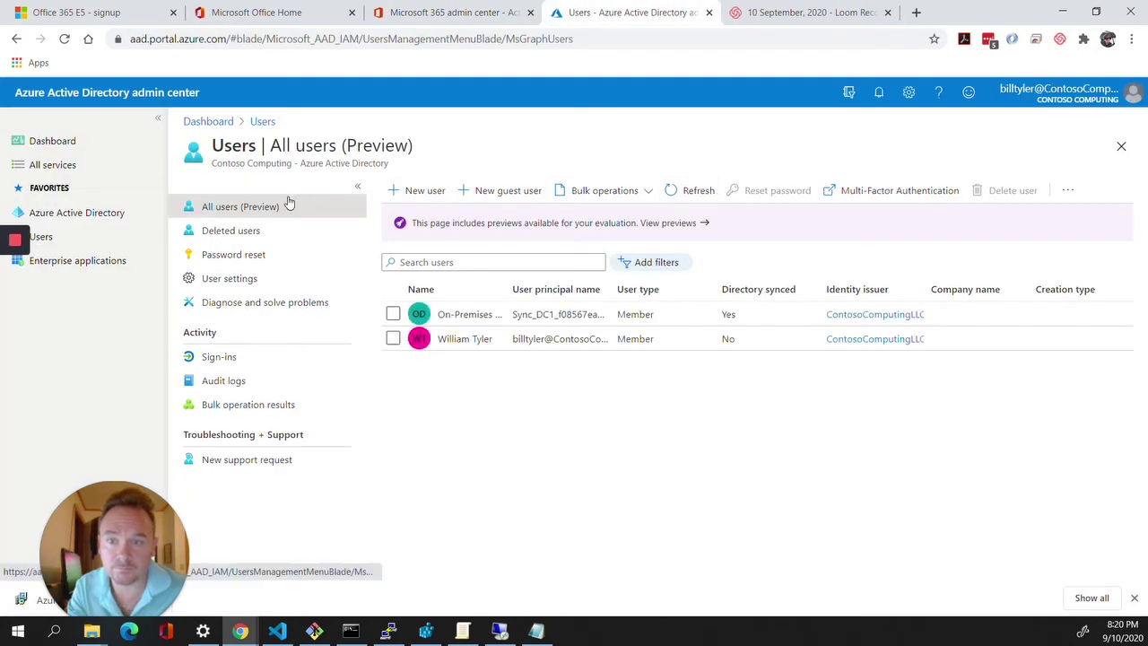
{"action": "left_click", "coordinate": [72, 42]}
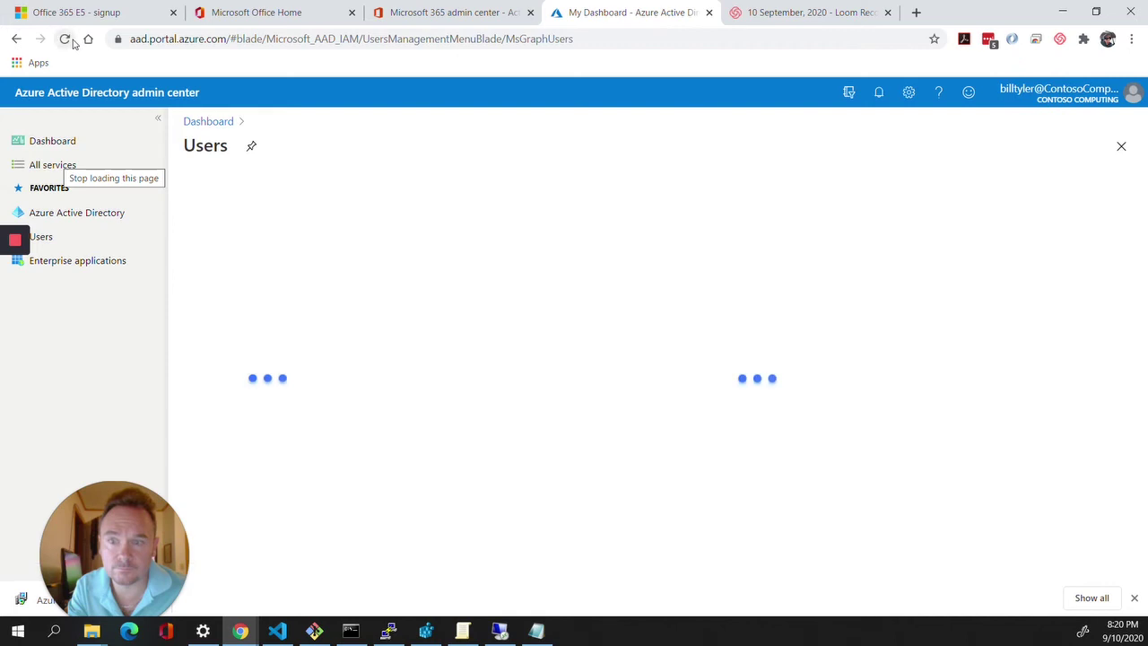
{"action": "left_click", "coordinate": [42, 236]}
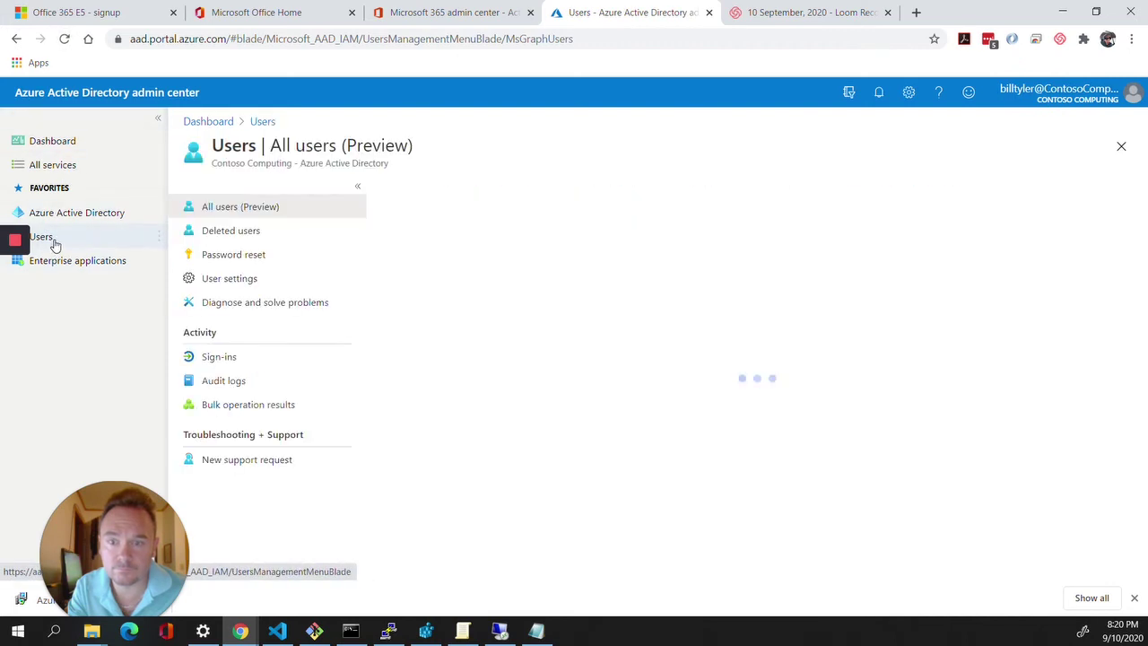
Close the recording, Azure AD and Microsoft 365 admin center tabs, then reload Office Home.
{"action": "left_click", "coordinate": [888, 13]}
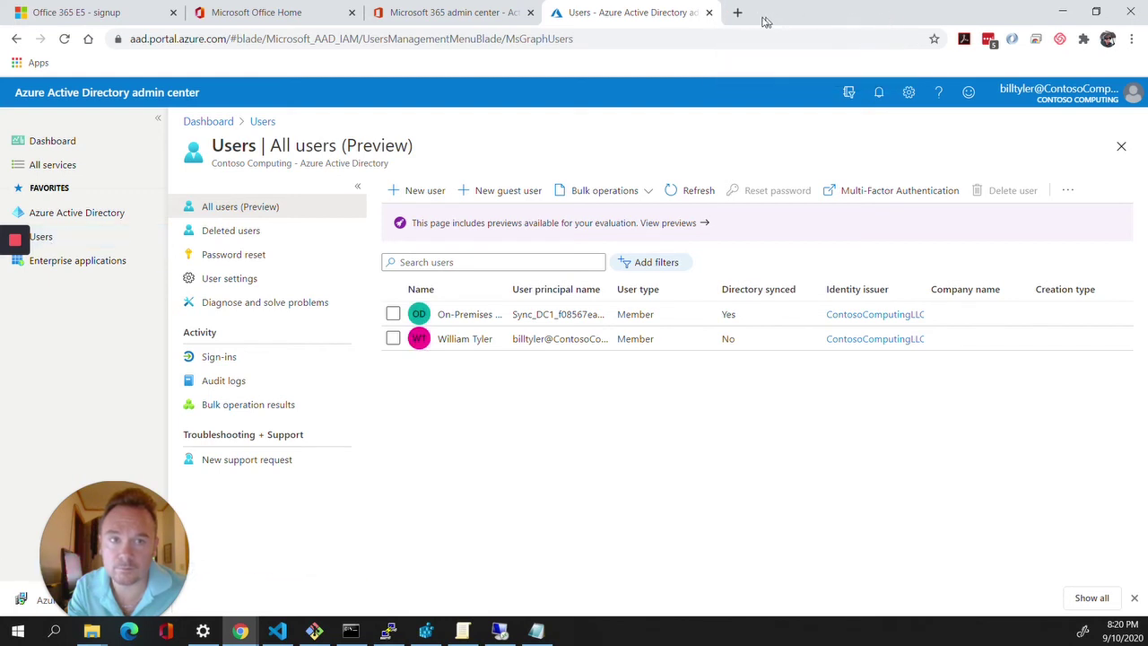
{"action": "left_click", "coordinate": [709, 13]}
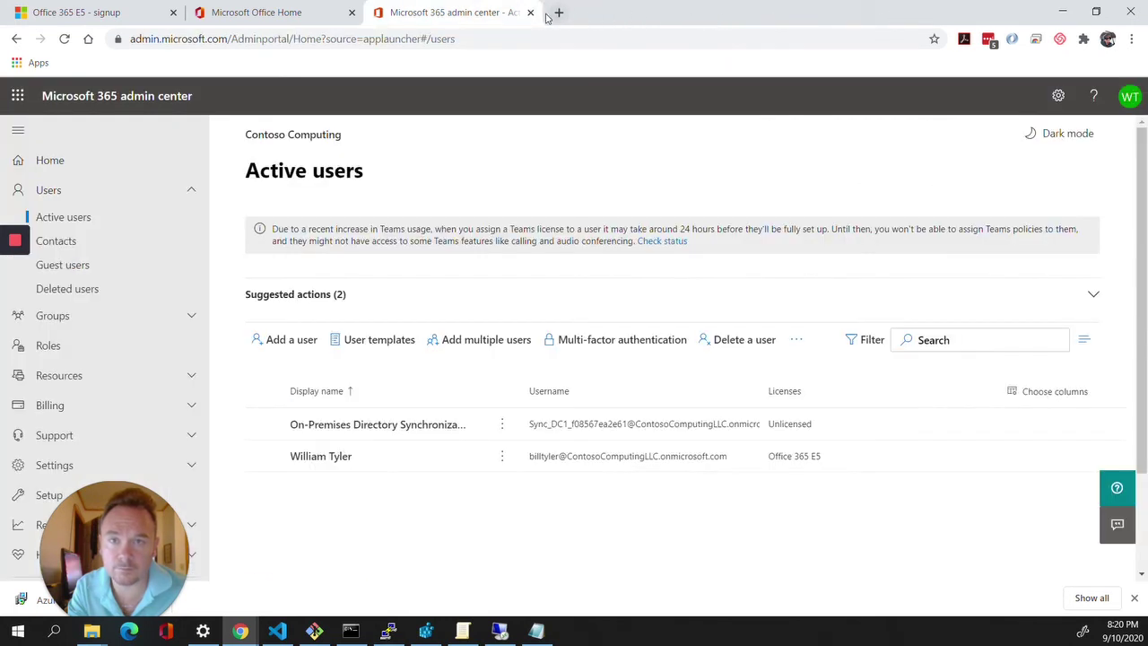
{"action": "left_click", "coordinate": [531, 13]}
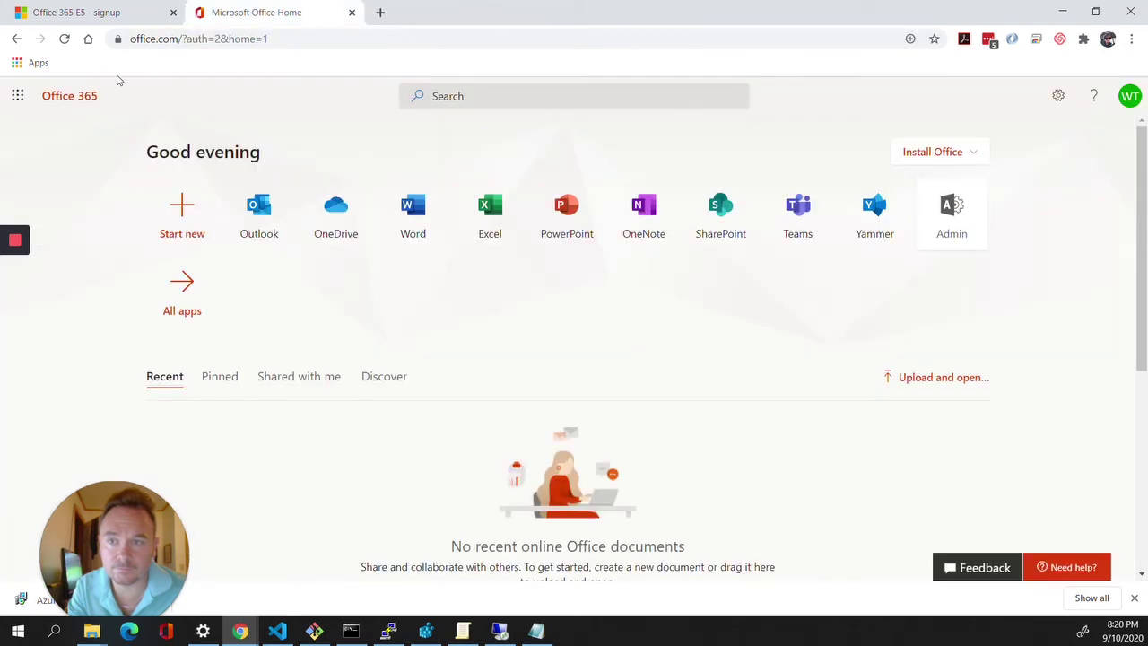
{"action": "left_click", "coordinate": [63, 39]}
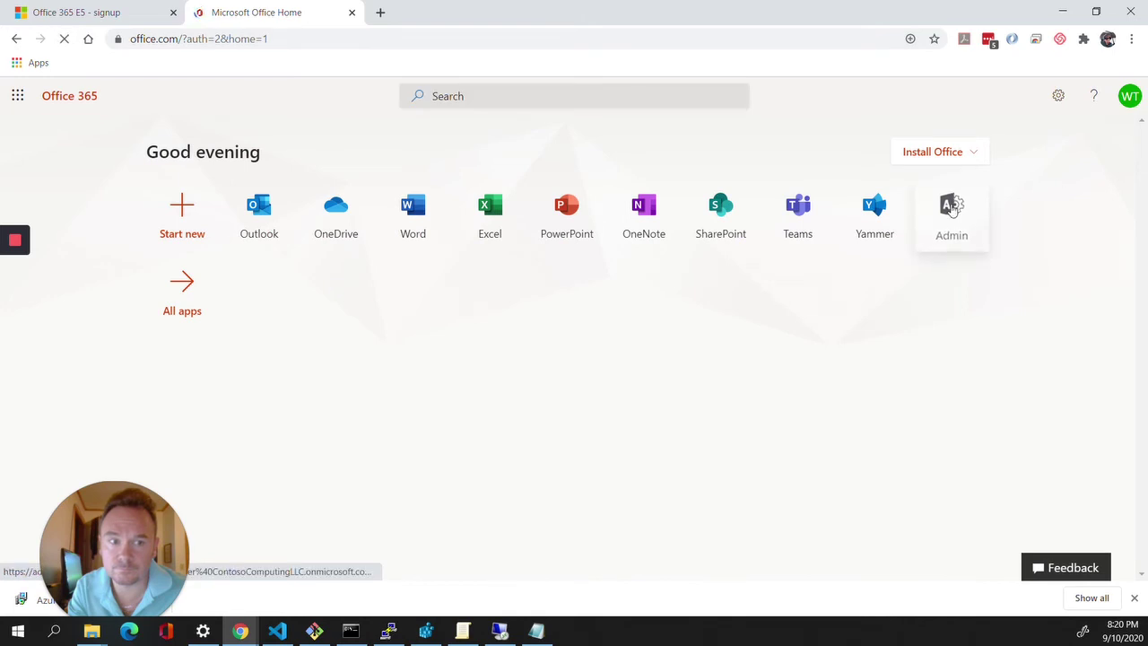
Open the Microsoft 365 admin center's Active users list, refresh it, and open the WT account menu.
{"action": "left_click", "coordinate": [953, 207]}
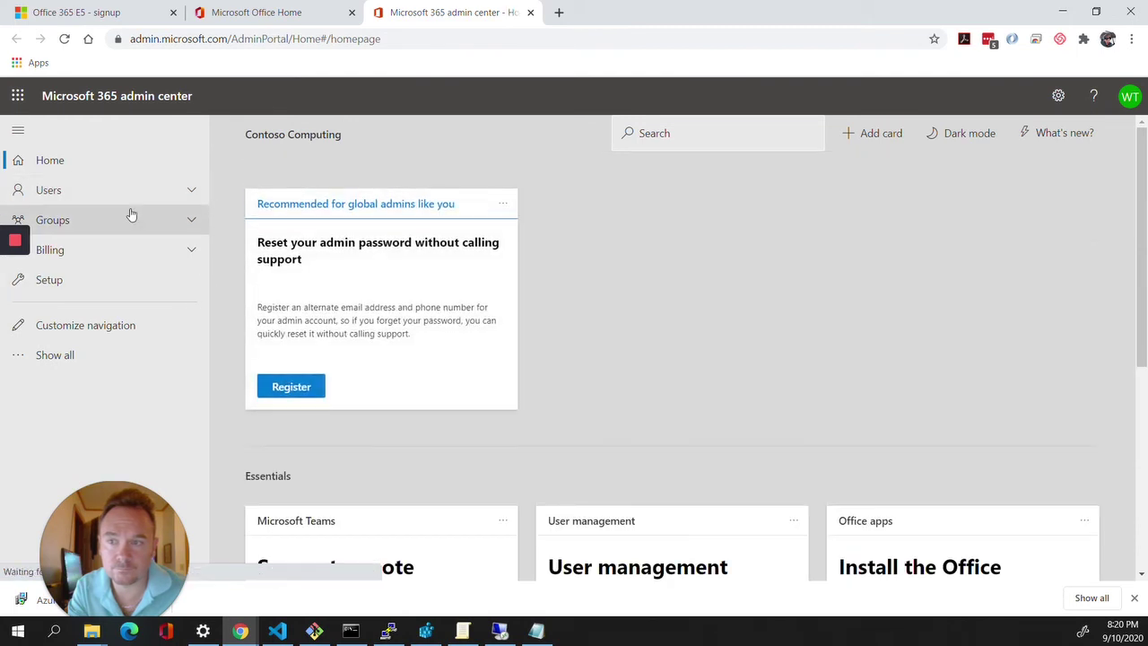
{"action": "left_click", "coordinate": [130, 193]}
{"action": "left_click", "coordinate": [101, 220]}
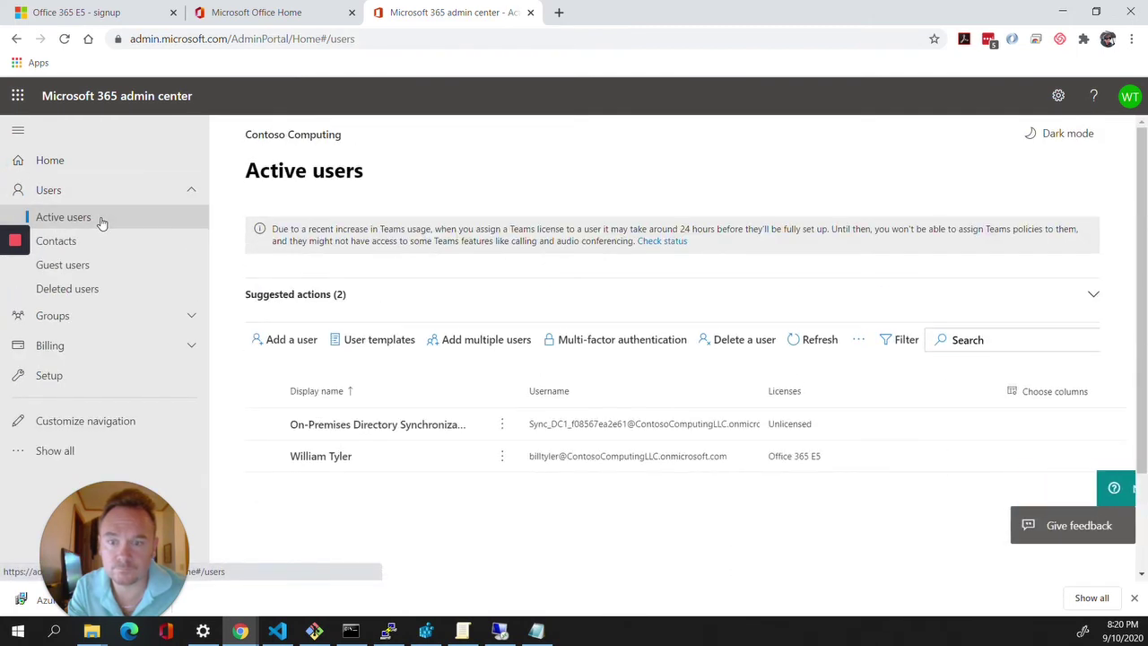
{"action": "left_click", "coordinate": [823, 346]}
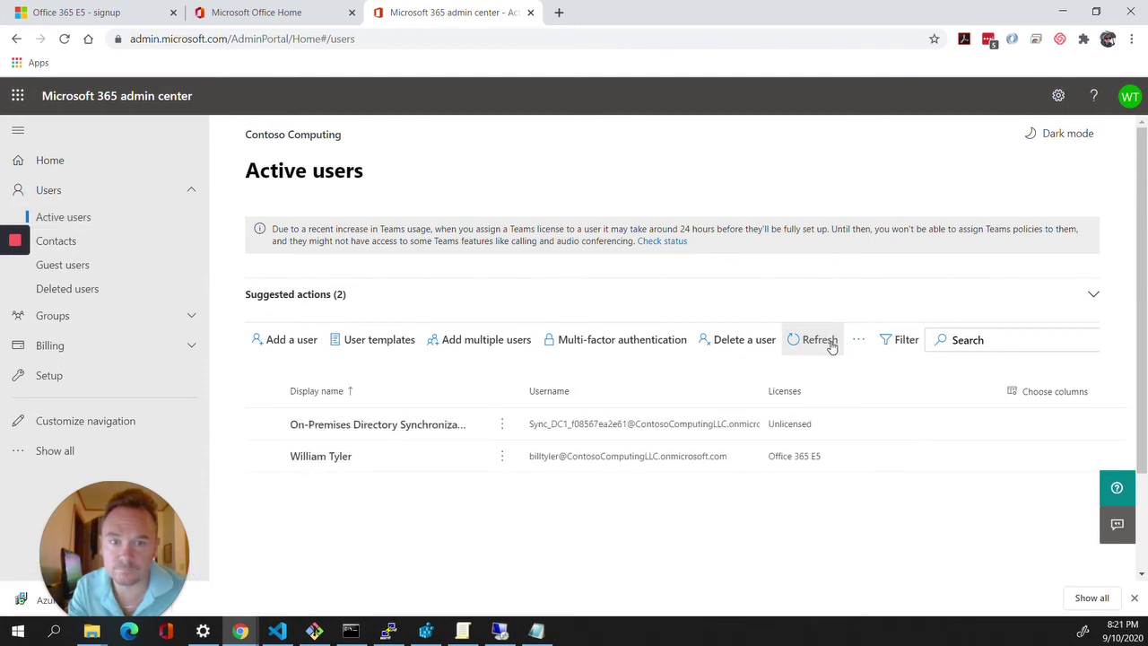
{"action": "left_click", "coordinate": [1129, 96]}
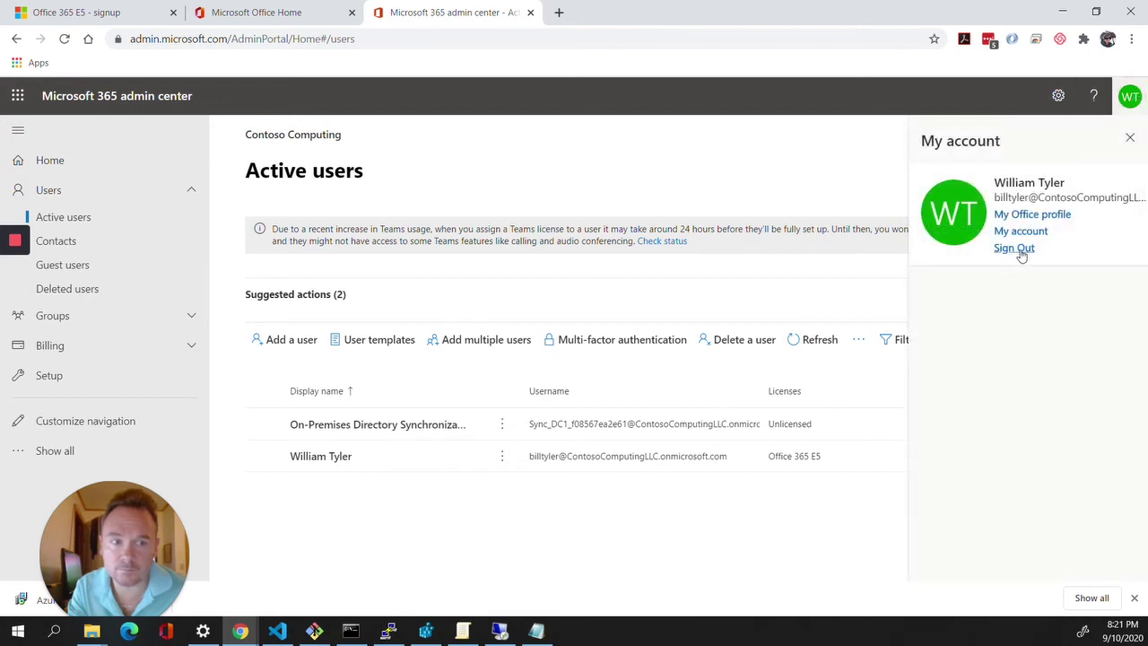
Sign the admin account out of the admin center and Office Home, closing the sign-out tabs.
{"action": "left_click", "coordinate": [1016, 248]}
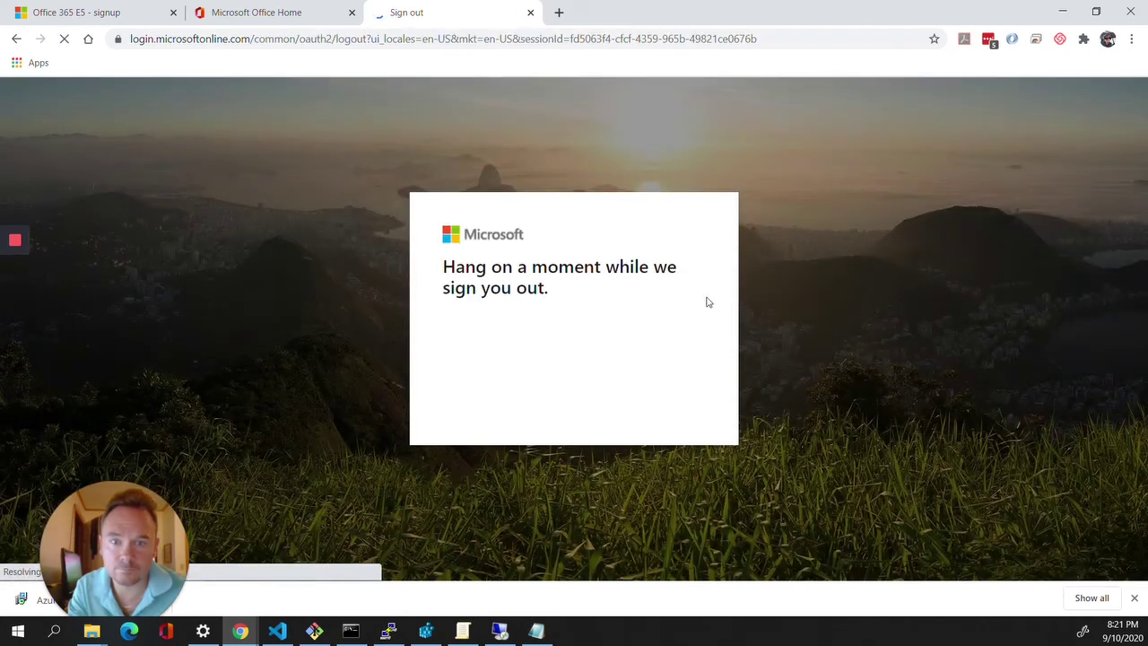
{"action": "left_click", "coordinate": [67, 41]}
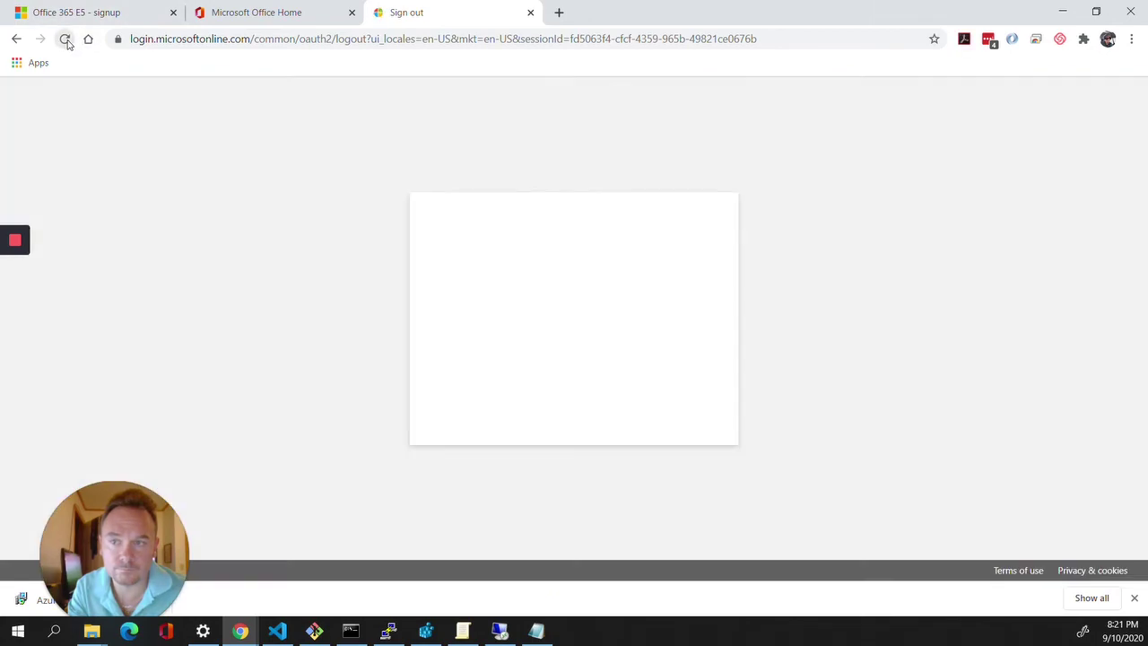
{"action": "left_click", "coordinate": [551, 351]}
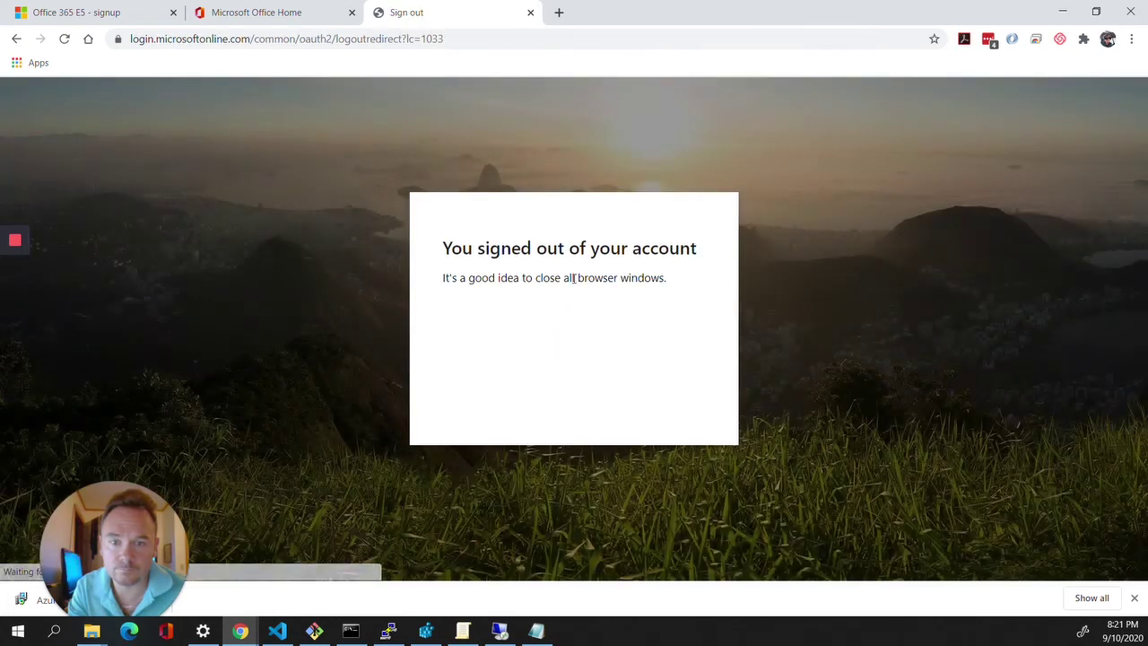
{"action": "left_click", "coordinate": [530, 11]}
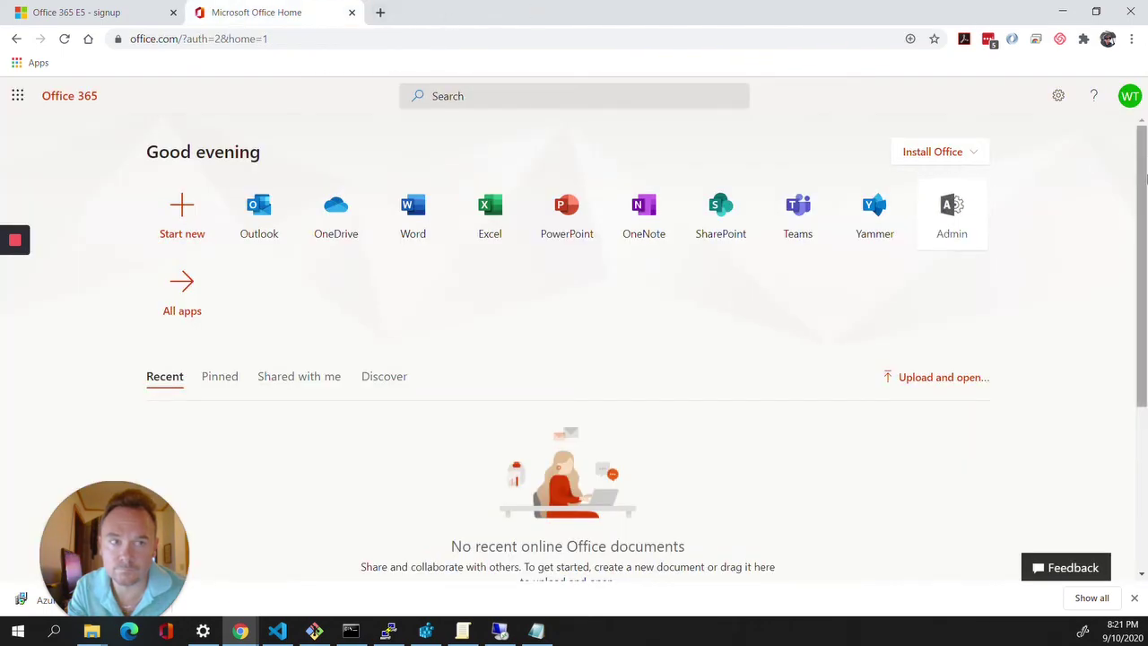
{"action": "left_click", "coordinate": [1131, 96]}
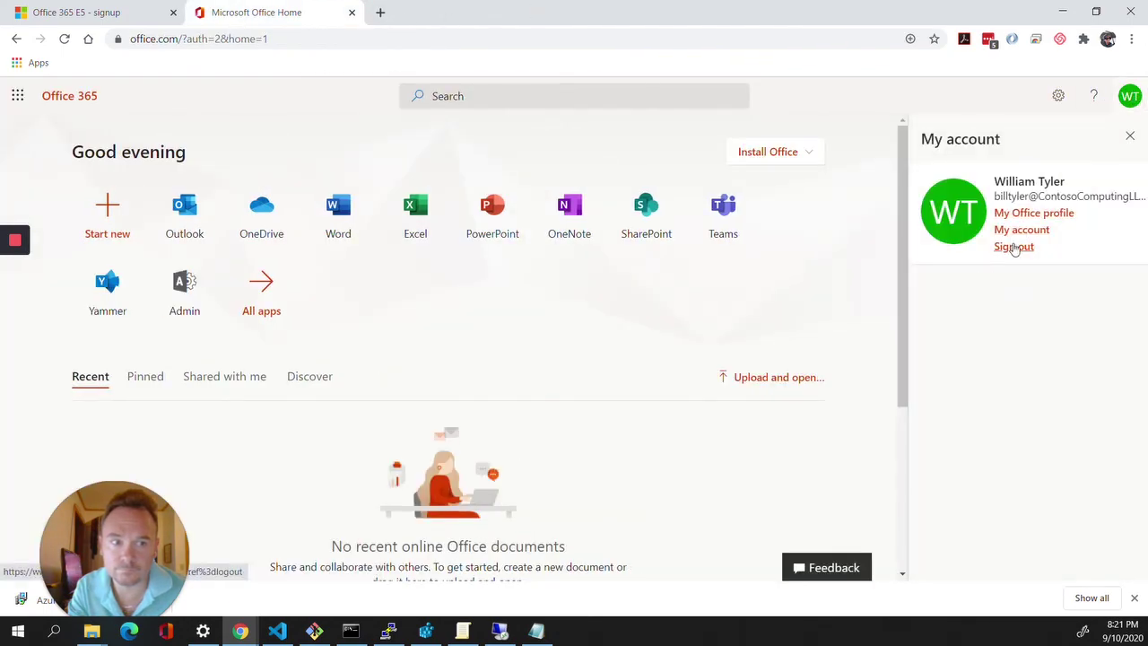
{"action": "left_click", "coordinate": [1014, 248]}
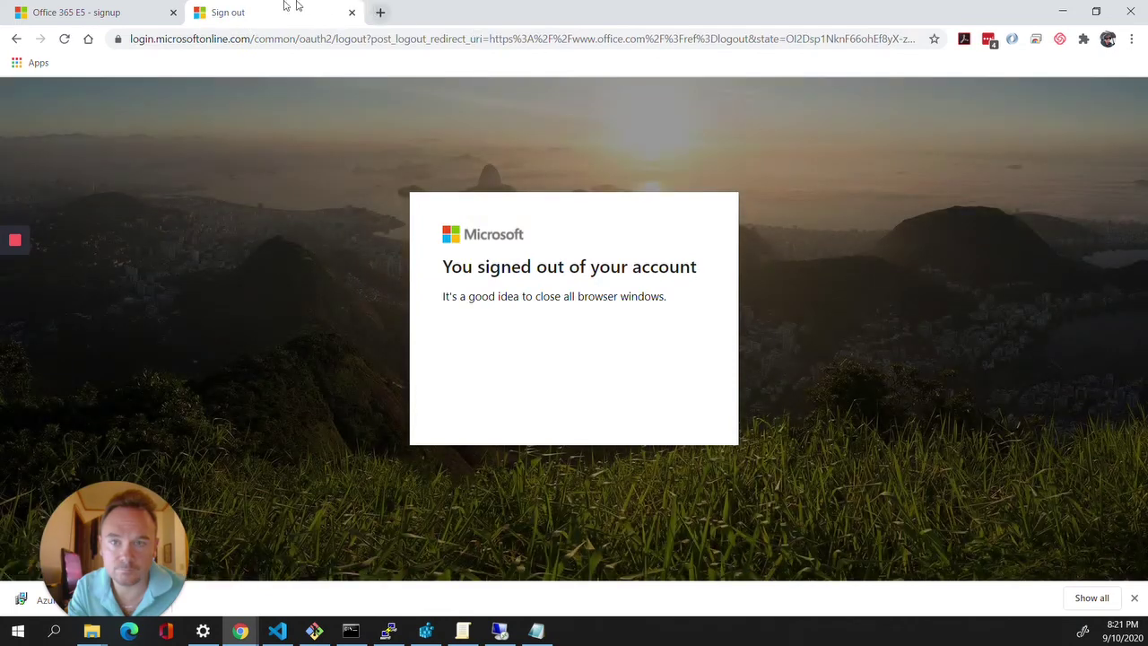
{"action": "left_click", "coordinate": [353, 13]}
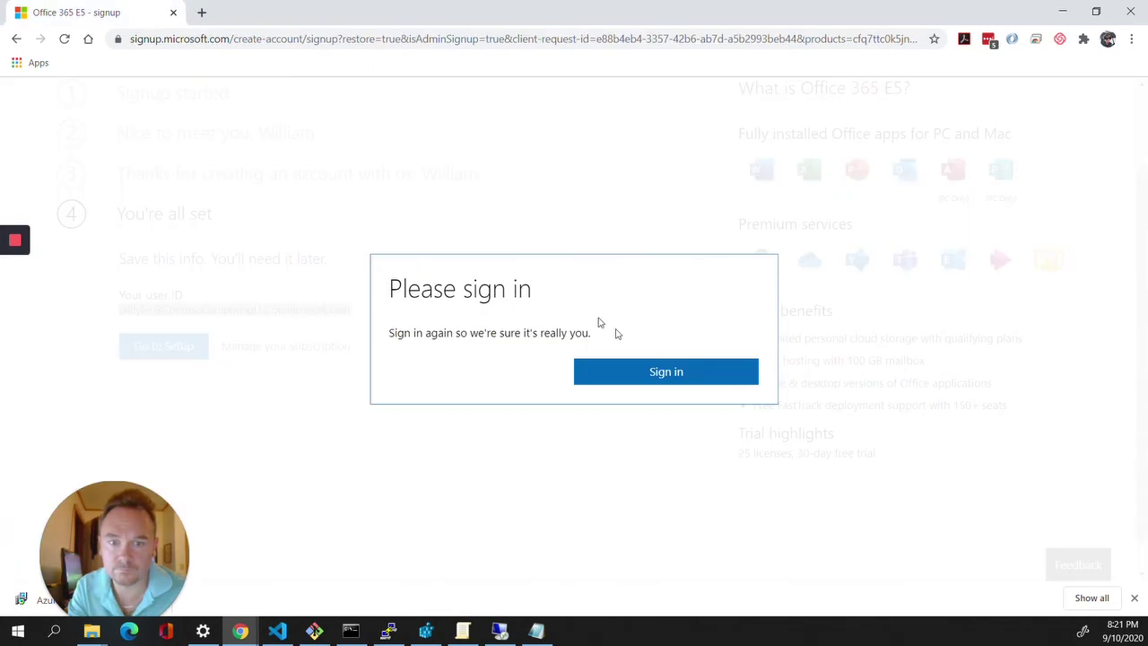
Sign back in with the organization's admin work account, stay signed in, and retry the E5 trial page.
{"action": "left_click", "coordinate": [672, 379]}
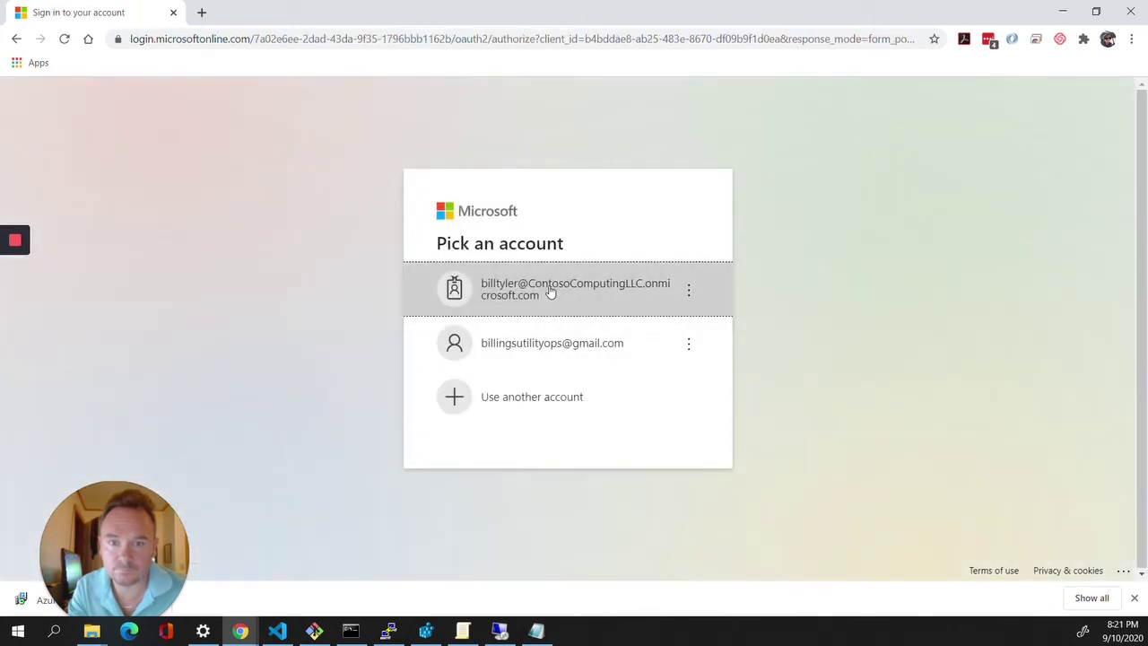
{"action": "left_click", "coordinate": [551, 292]}
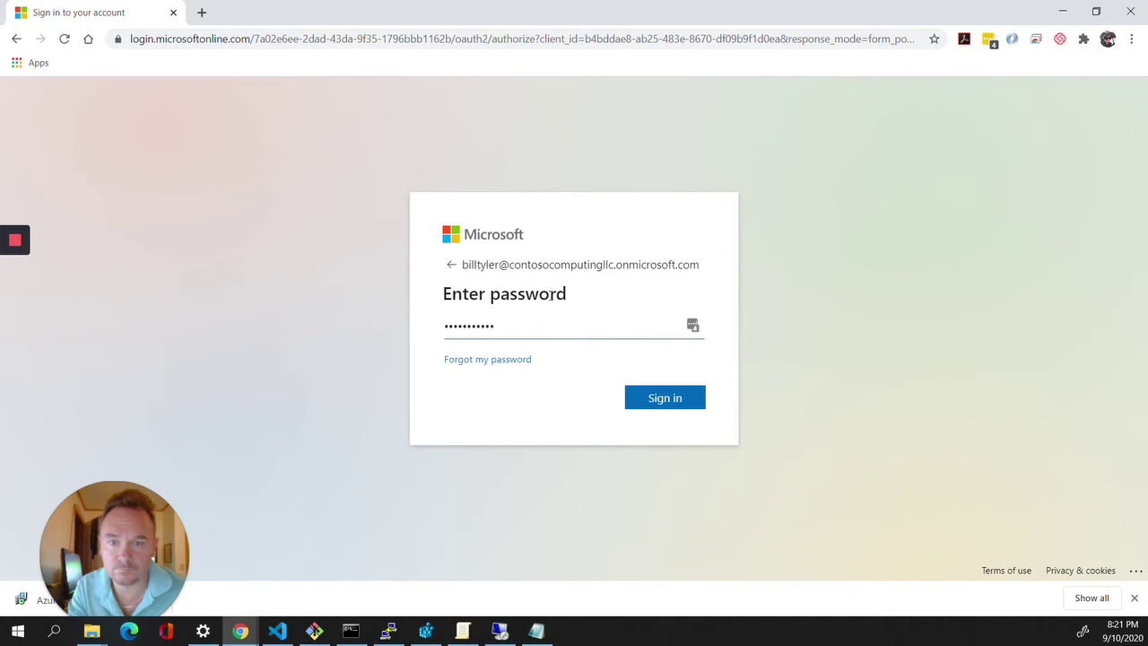
{"action": "left_click", "coordinate": [672, 410]}
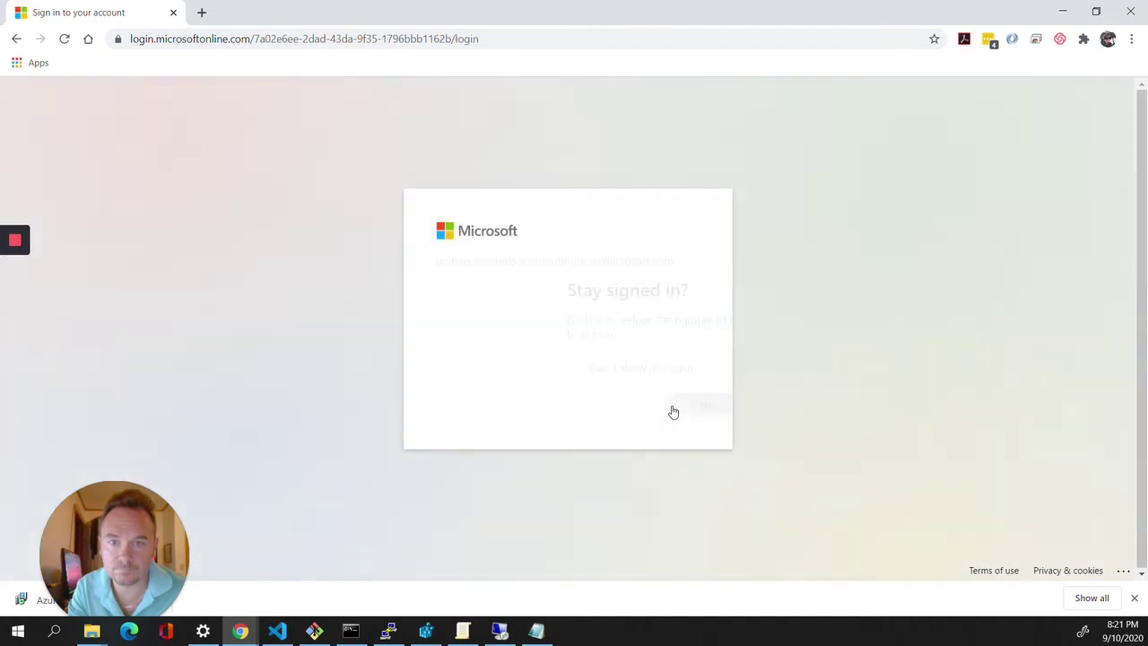
{"action": "left_click", "coordinate": [673, 411]}
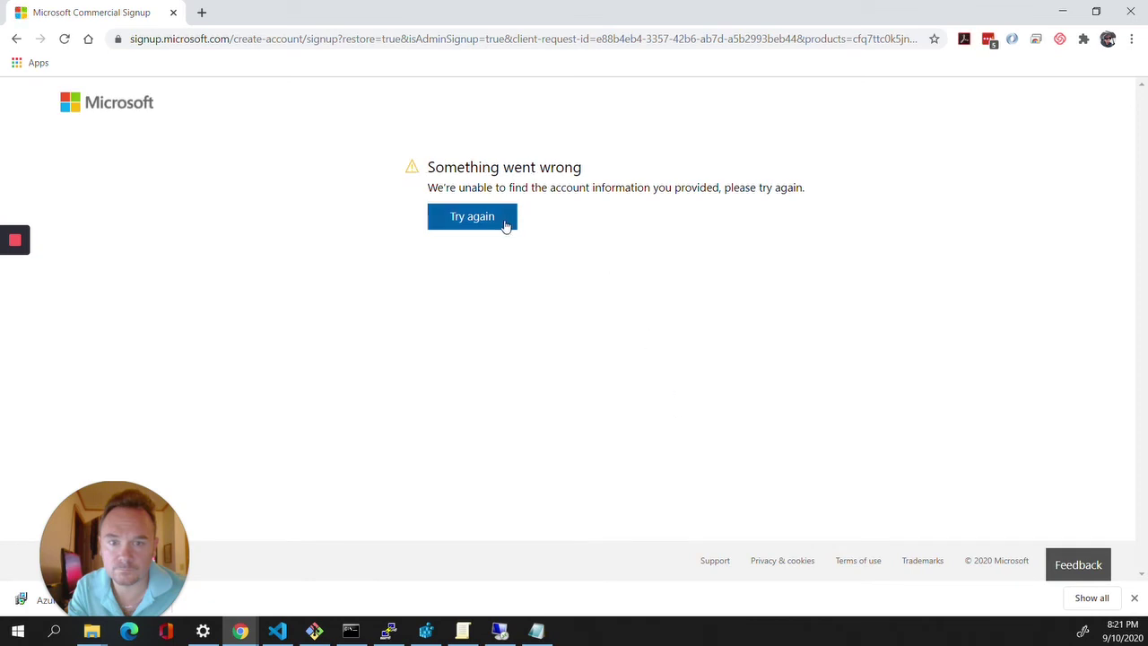
{"action": "left_click", "coordinate": [505, 225]}
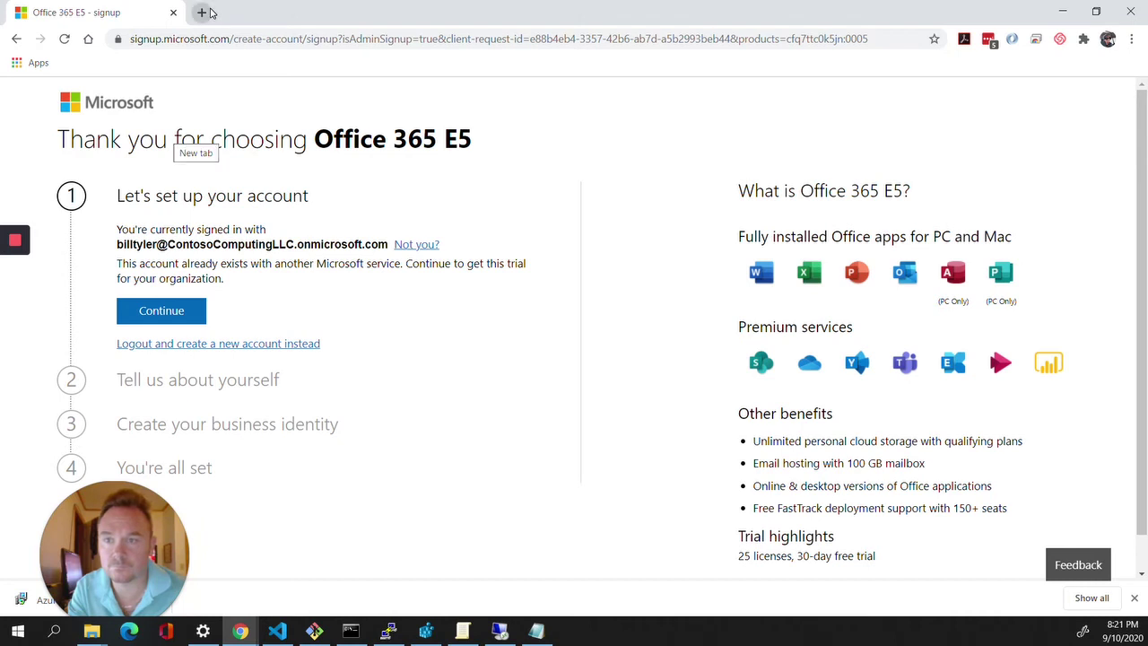
Go to office.com in a new tab and open the Microsoft 365 admin center.
{"action": "left_click", "coordinate": [203, 13]}
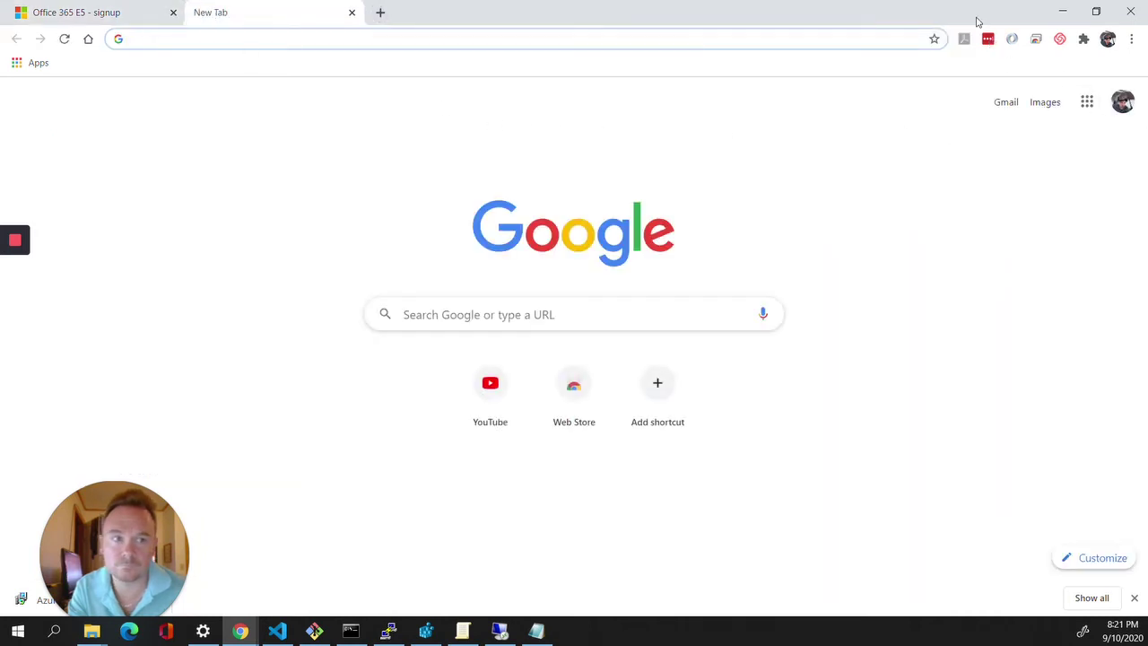
{"action": "type", "text": "b"}
{"action": "key", "text": "BackSpace"}
{"action": "type", "text": "o"}
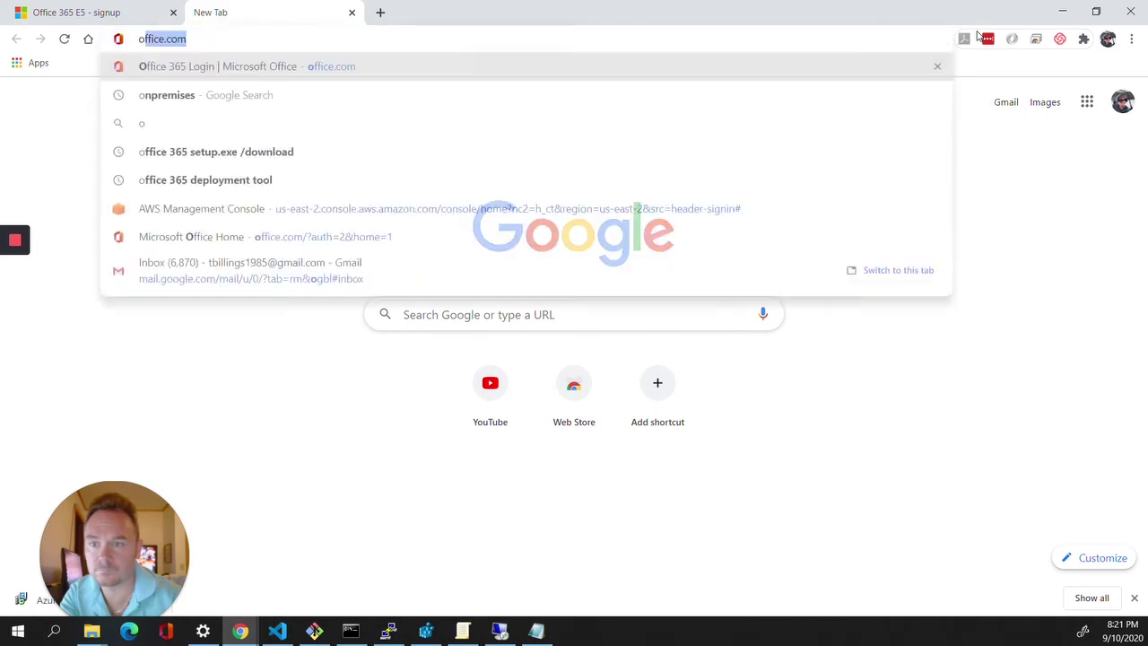
{"action": "type", "text": "ffi"}
{"action": "key", "text": "Return"}
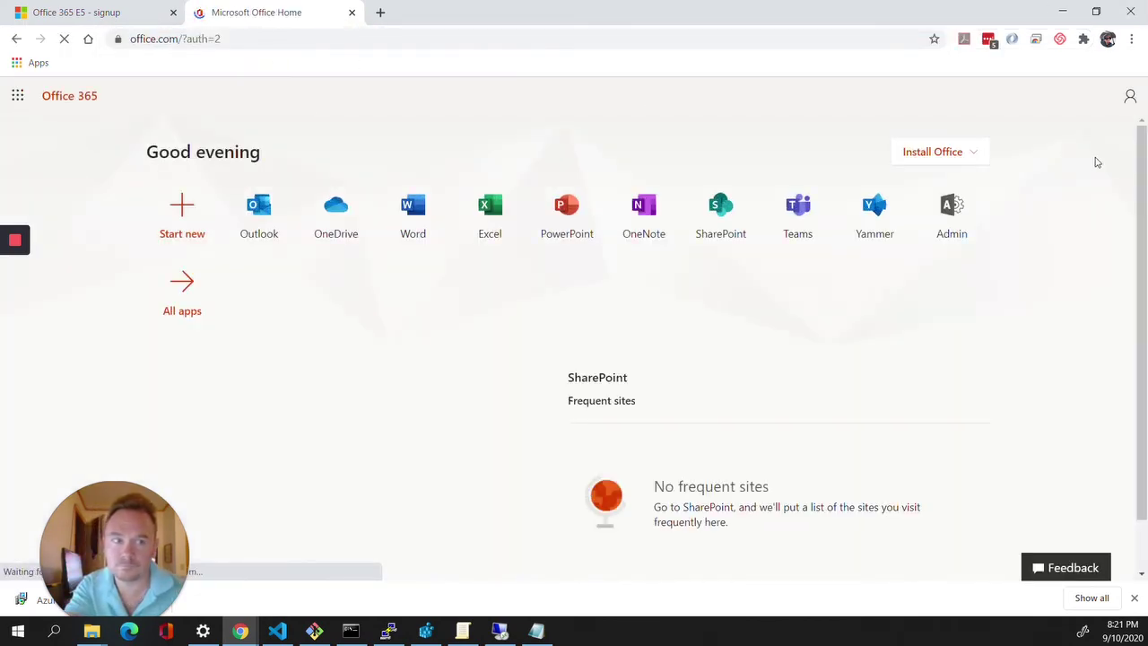
{"action": "left_click", "coordinate": [961, 212]}
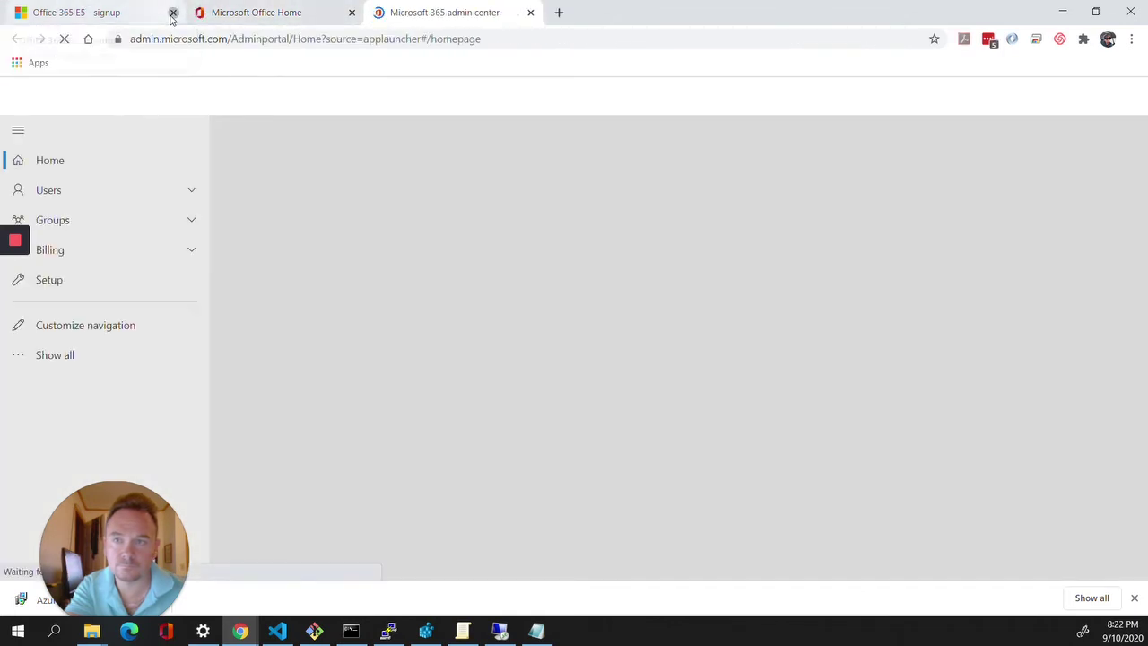
Close the E5 signup tab, open Users > Active users, and show all navigation down to Admin centers.
{"action": "left_click", "coordinate": [172, 15]}
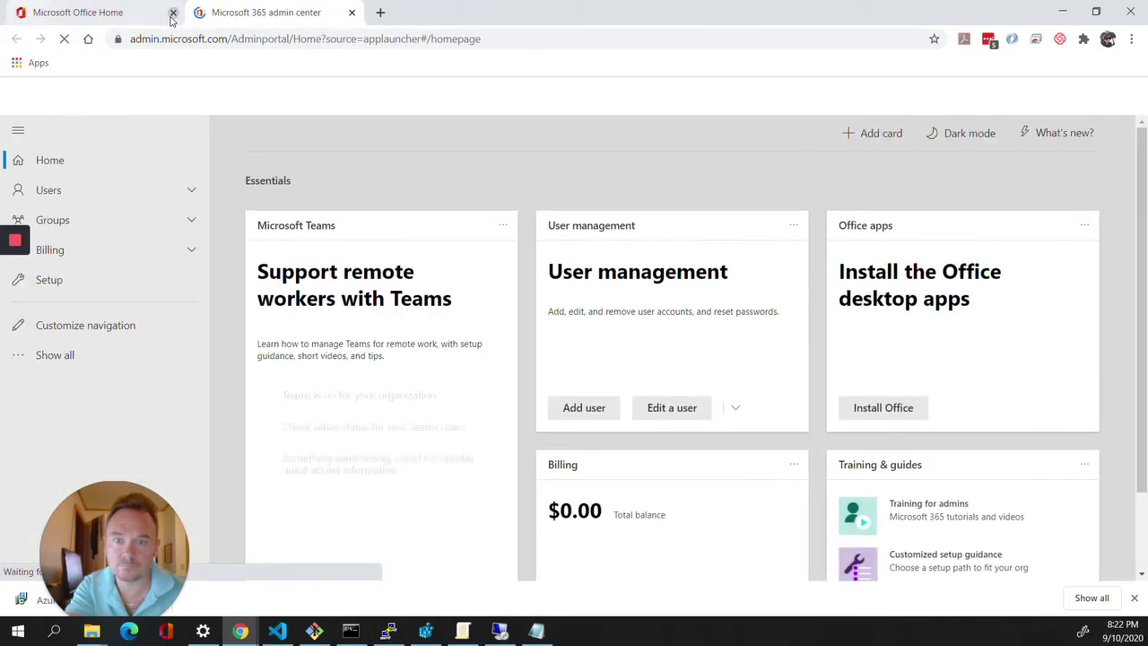
{"action": "left_click", "coordinate": [108, 189]}
{"action": "left_click", "coordinate": [104, 220]}
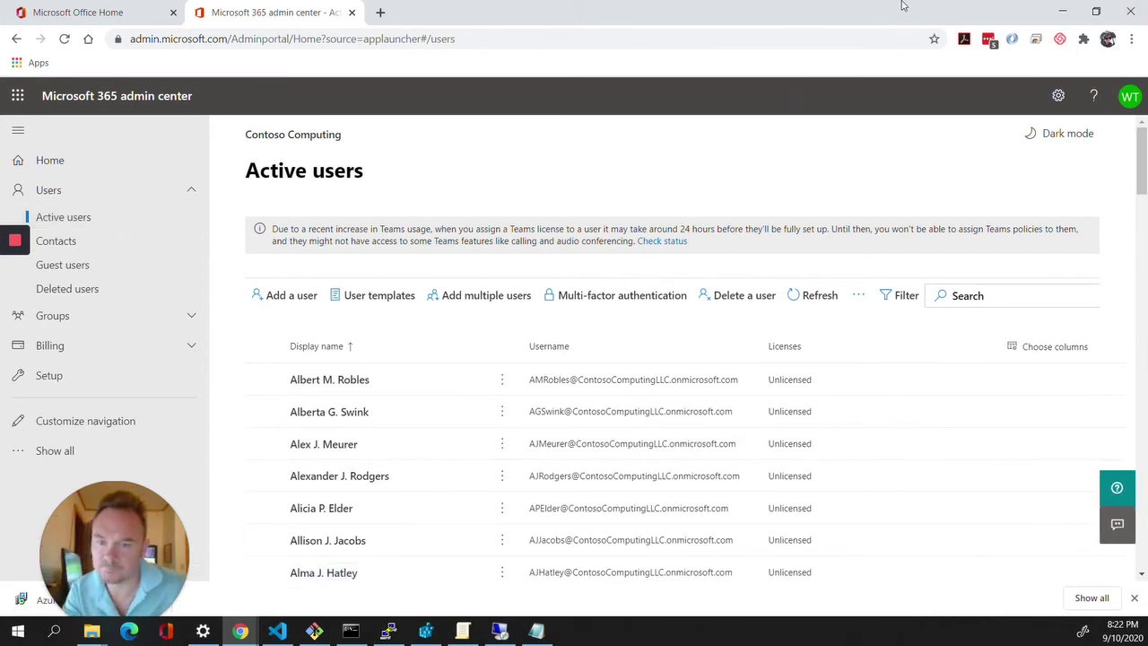
{"action": "left_click", "coordinate": [59, 452]}
{"action": "scroll", "coordinate": [108, 431], "scroll_direction": "down", "scroll_amount": 2}
{"action": "scroll", "coordinate": [130, 427], "scroll_direction": "down", "scroll_amount": 1}
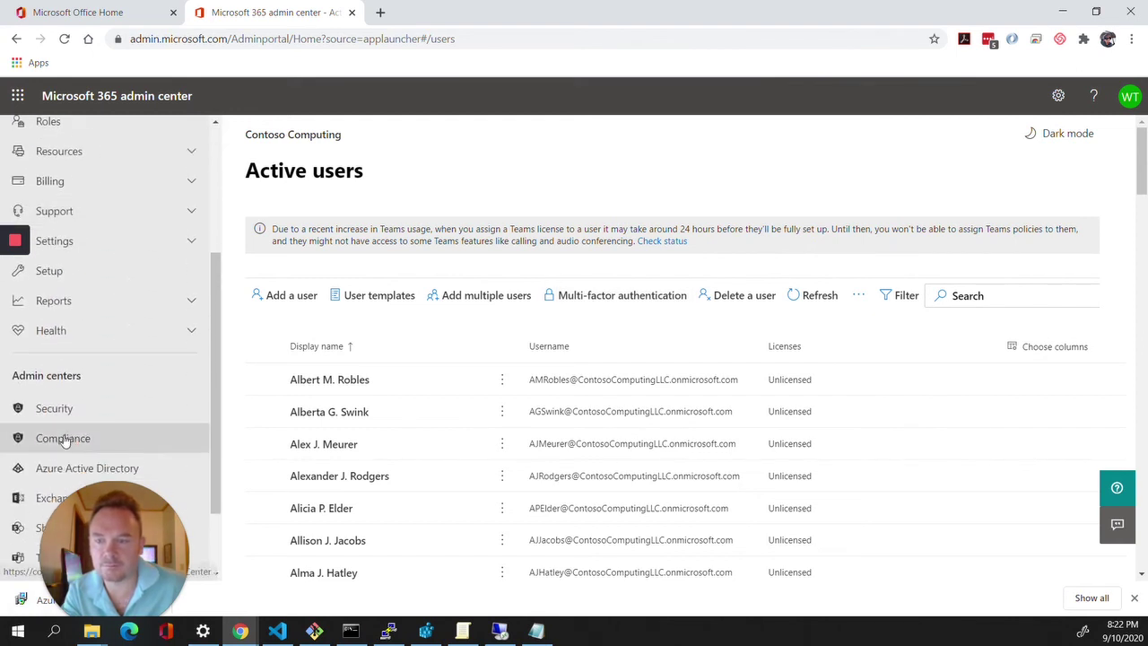
{"action": "scroll", "coordinate": [69, 435], "scroll_direction": "down", "scroll_amount": 1}
Open Azure Active Directory > Users and review the synced user's profile, sourced from Windows Server AD.
{"action": "left_click", "coordinate": [81, 393]}
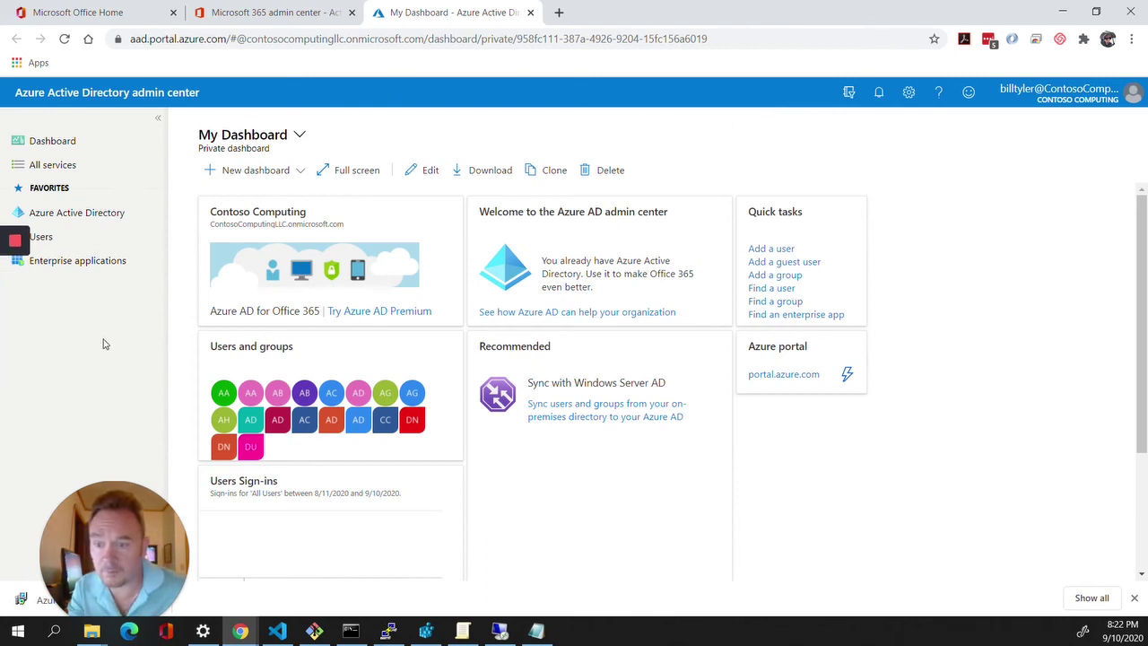
{"action": "left_click", "coordinate": [97, 220]}
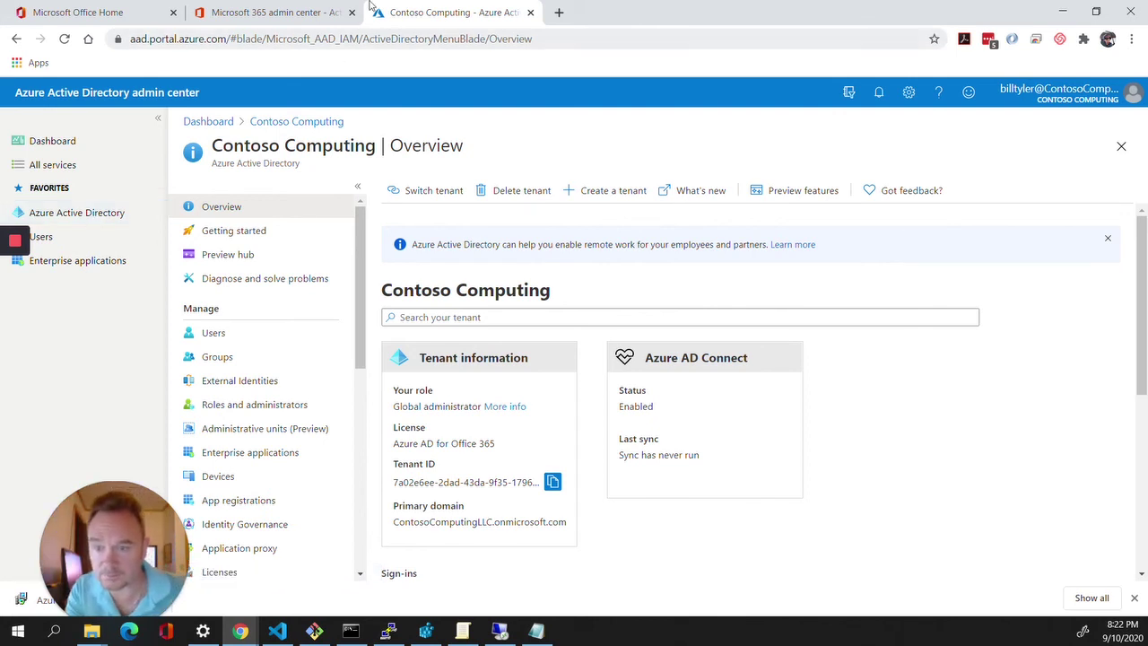
{"action": "left_click", "coordinate": [213, 333]}
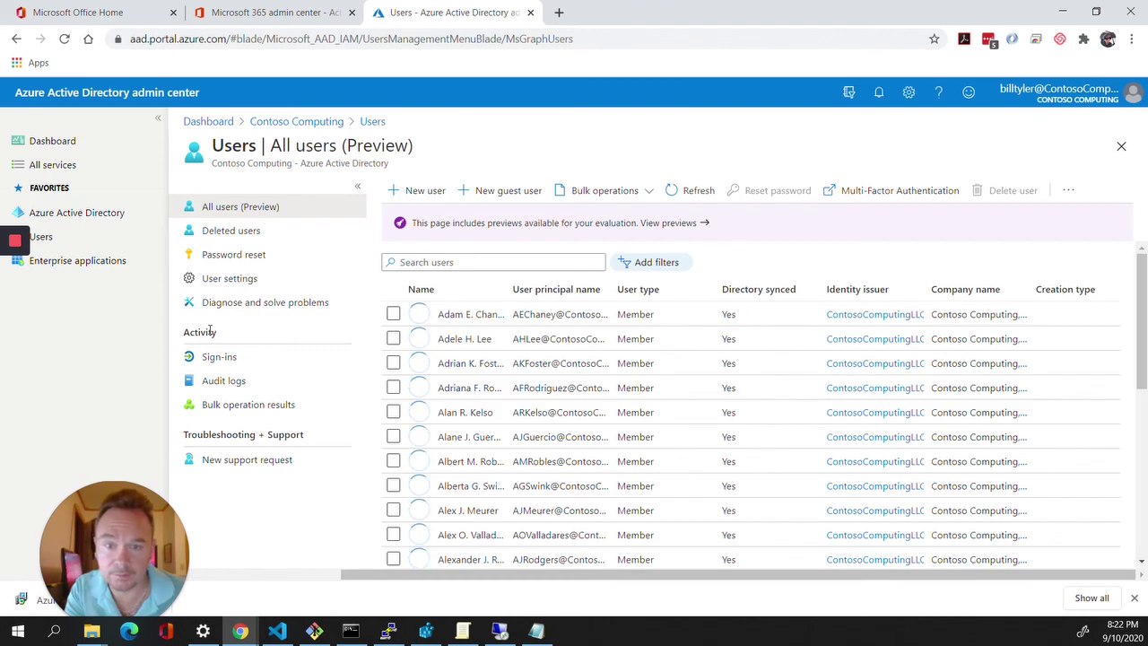
{"action": "left_click", "coordinate": [453, 316]}
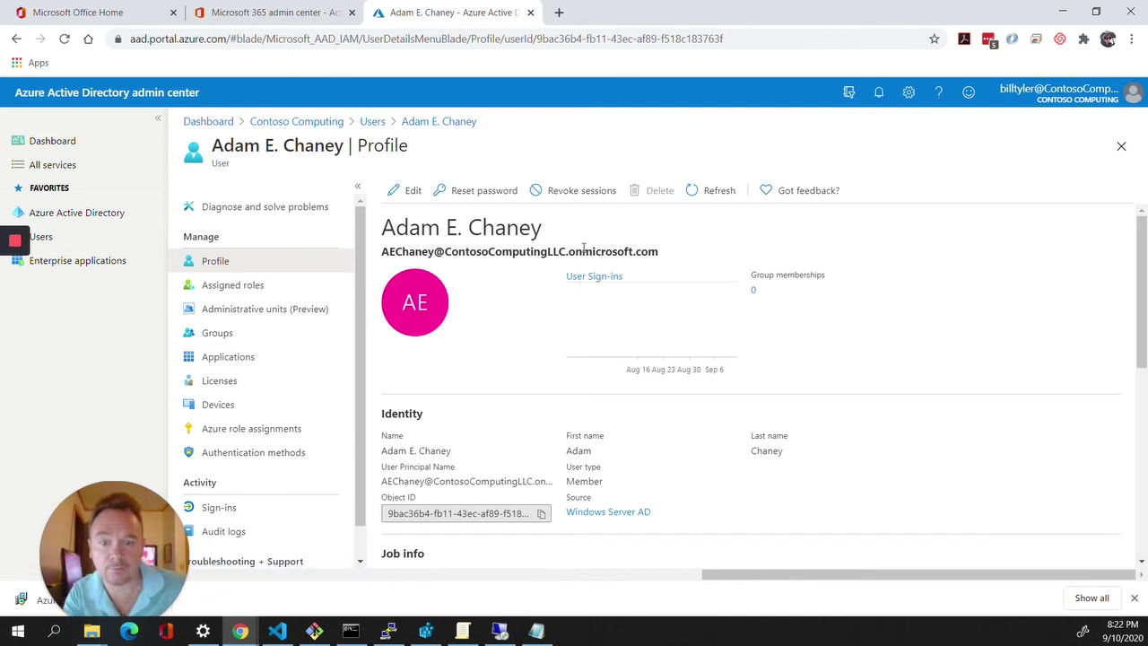
{"action": "scroll", "coordinate": [574, 278], "scroll_direction": "down", "scroll_amount": 1}
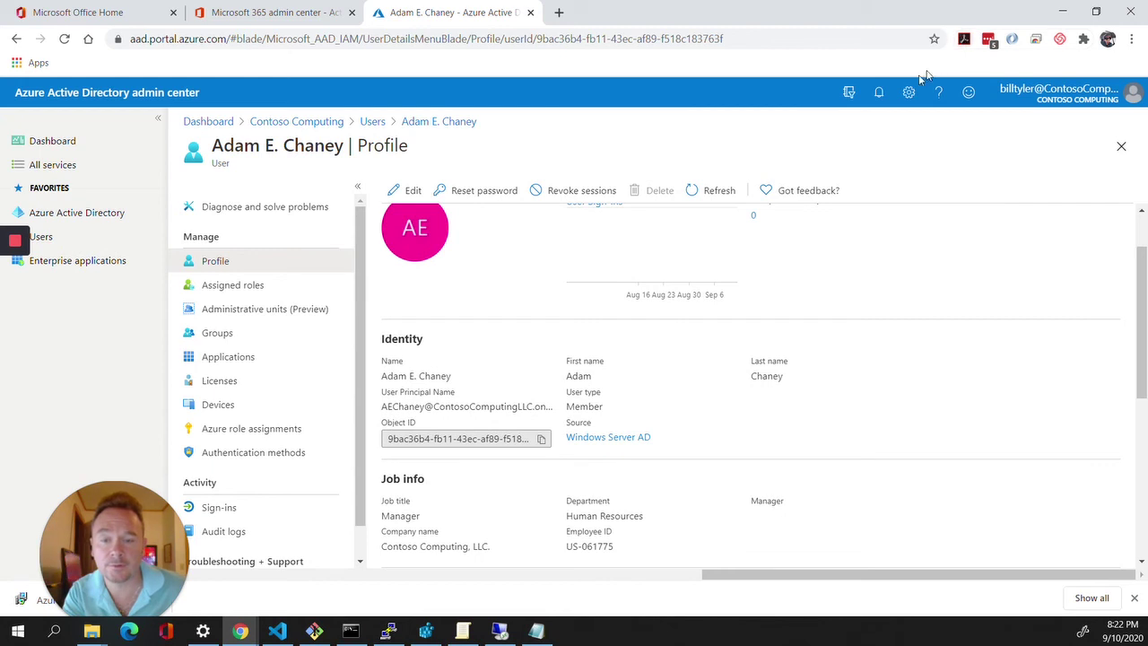
{"action": "scroll", "coordinate": [461, 399], "scroll_direction": "up", "scroll_amount": 1}
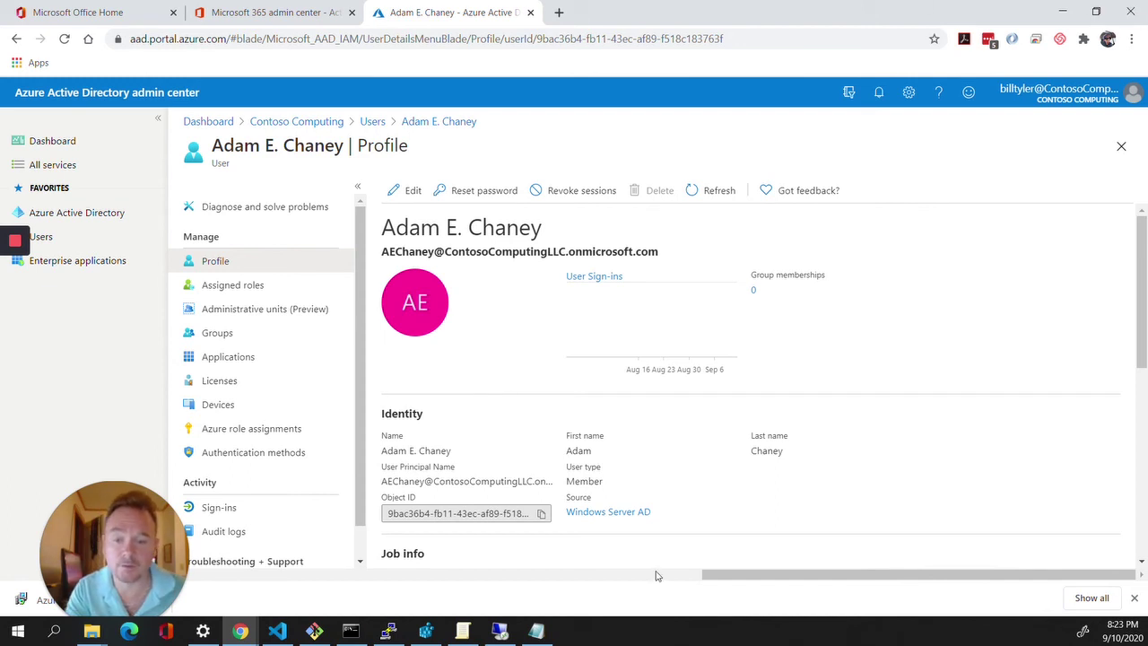
{"action": "mouse_move", "coordinate": [496, 637]}
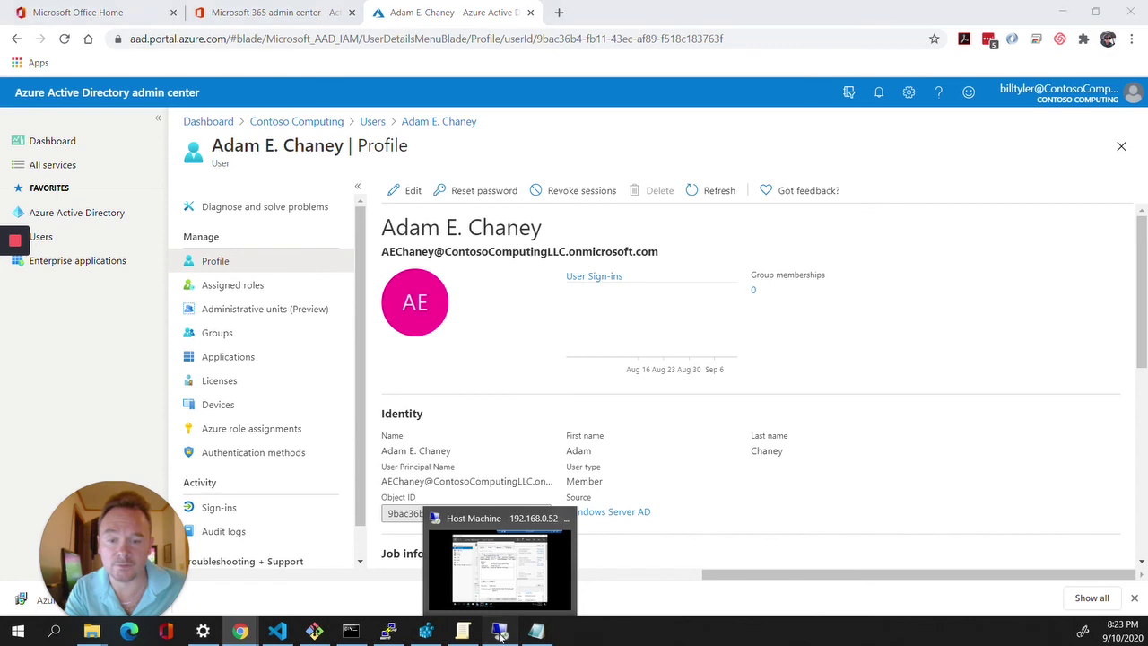
On the remote server, close the leftover user and group properties dialogs.
{"action": "left_click", "coordinate": [500, 633]}
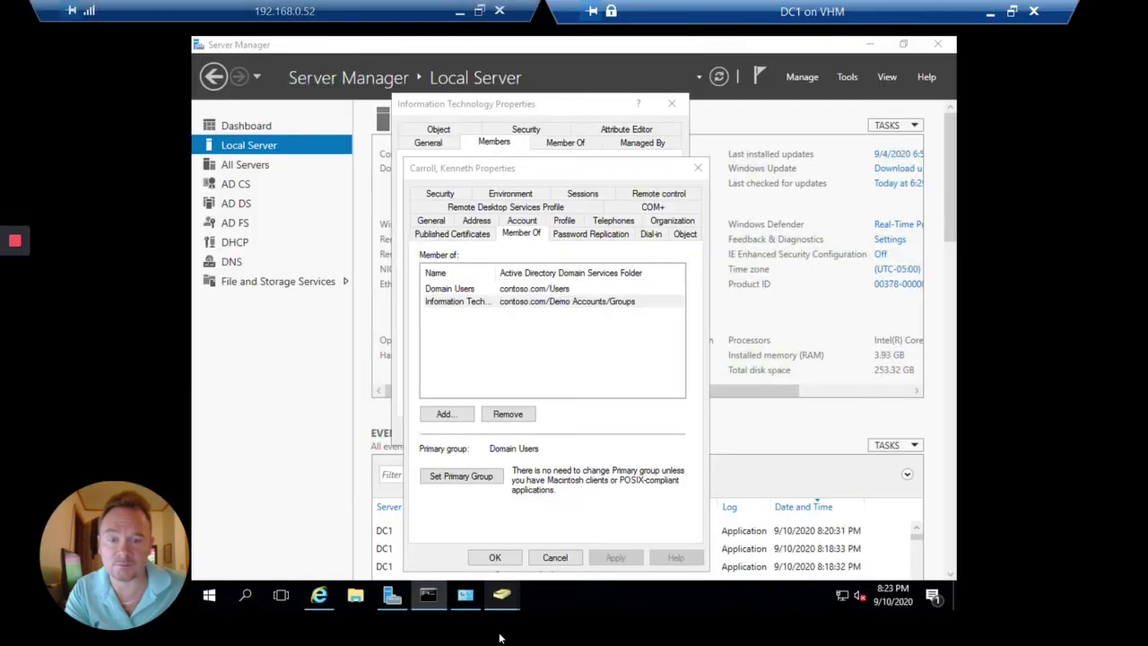
{"action": "left_click", "coordinate": [592, 173]}
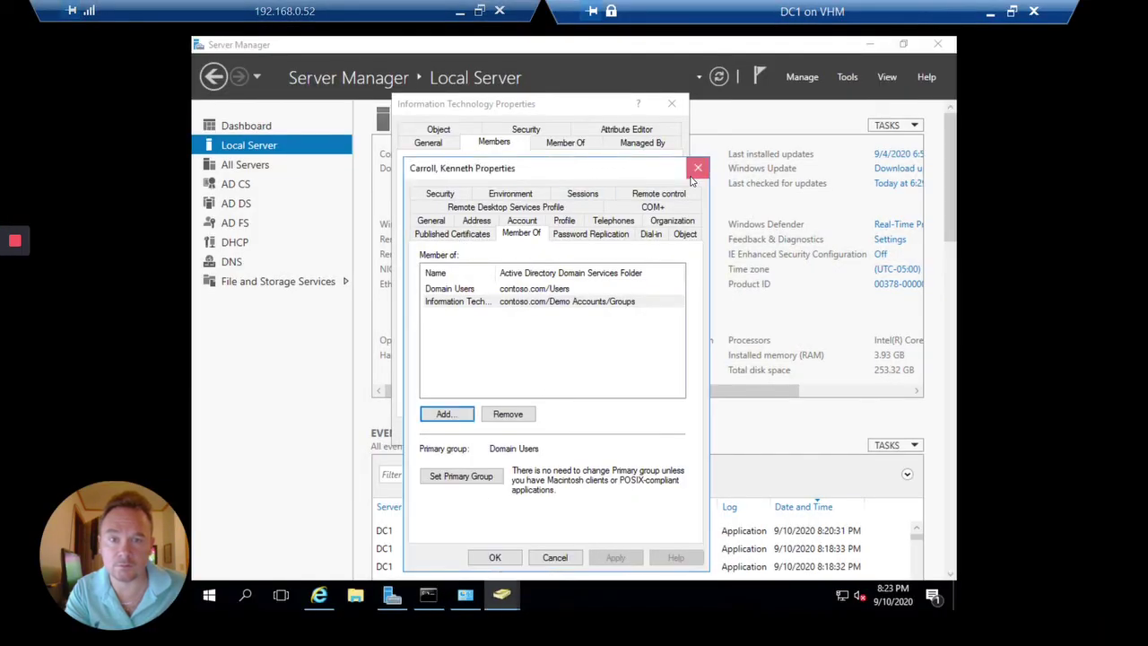
{"action": "left_click", "coordinate": [697, 167]}
{"action": "left_click", "coordinate": [672, 103]}
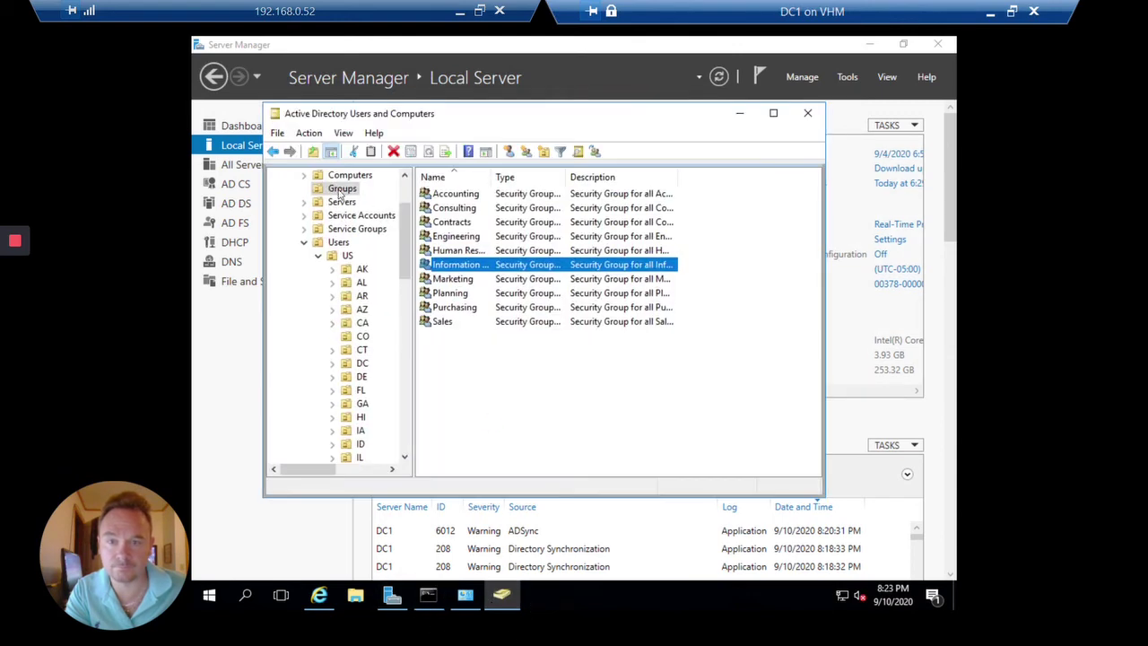
Find the user under contoso.com and reset their password, confirming the change.
{"action": "scroll", "coordinate": [329, 188], "scroll_direction": "up", "scroll_amount": 2}
{"action": "right_click", "coordinate": [343, 202]}
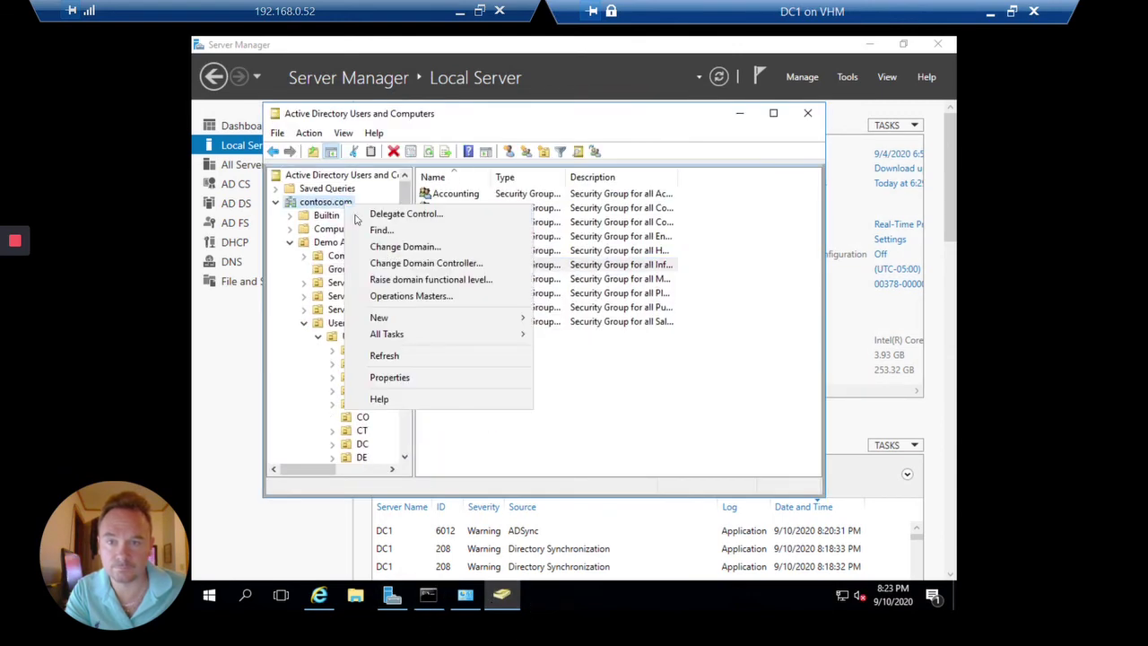
{"action": "left_click", "coordinate": [381, 229]}
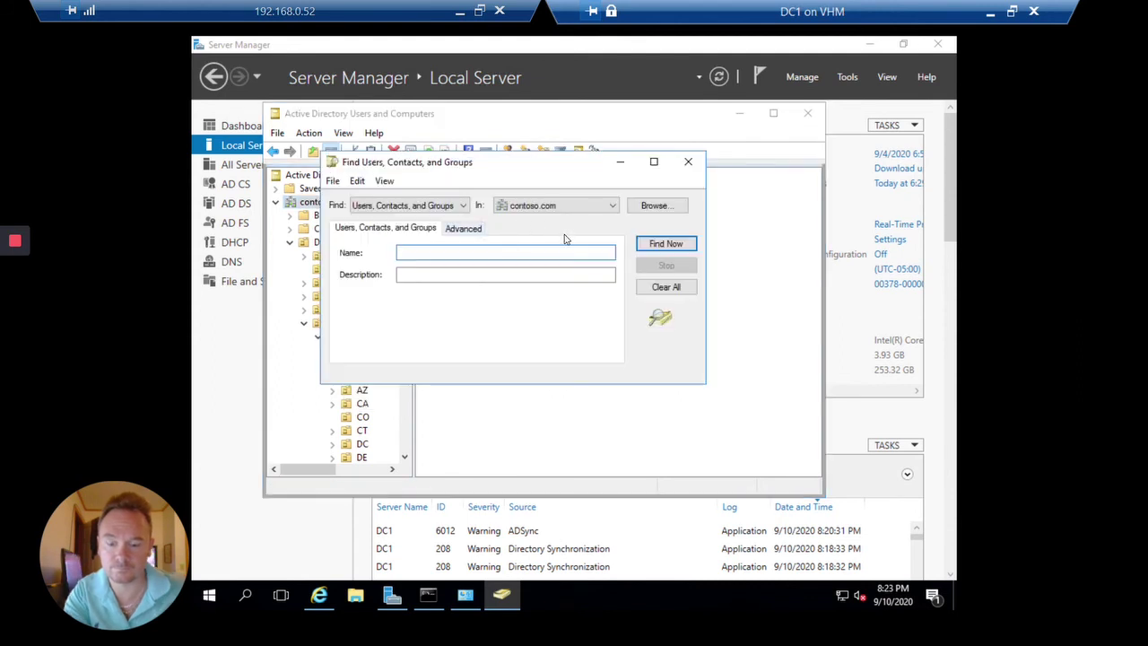
{"action": "key", "text": "Return"}
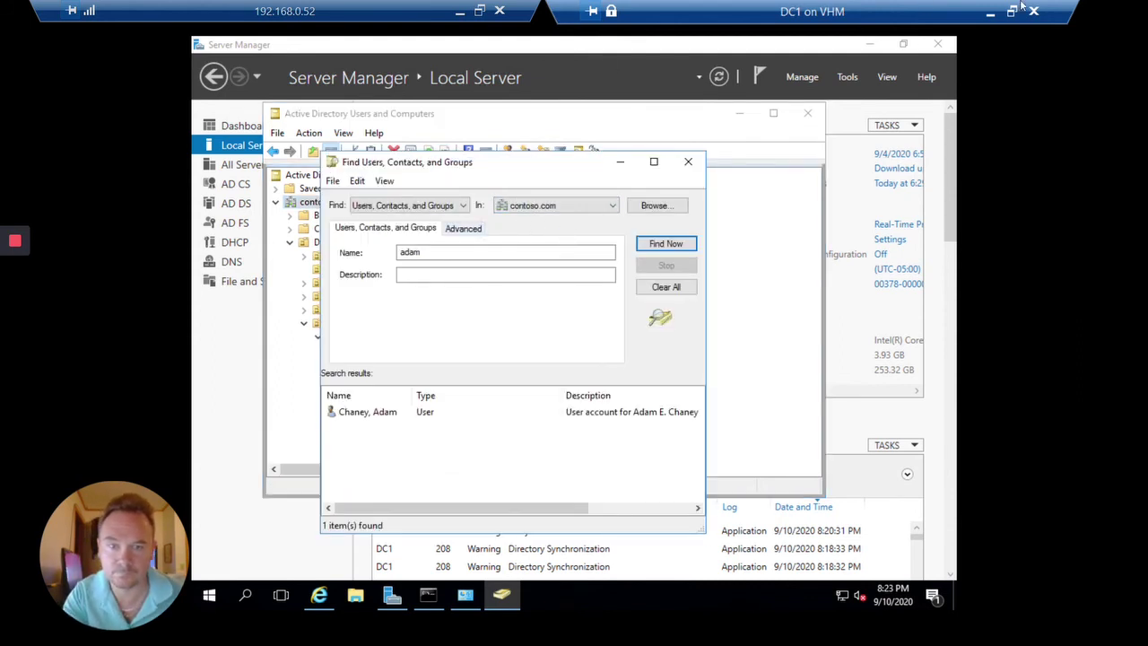
{"action": "right_click", "coordinate": [401, 413]}
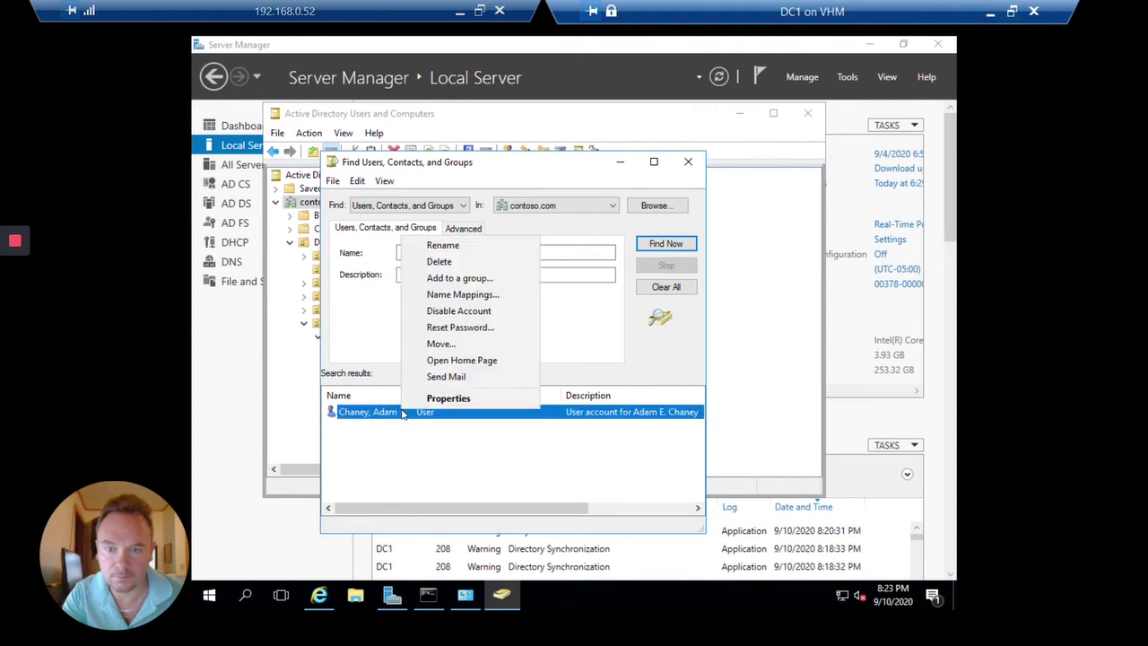
{"action": "left_click", "coordinate": [452, 329]}
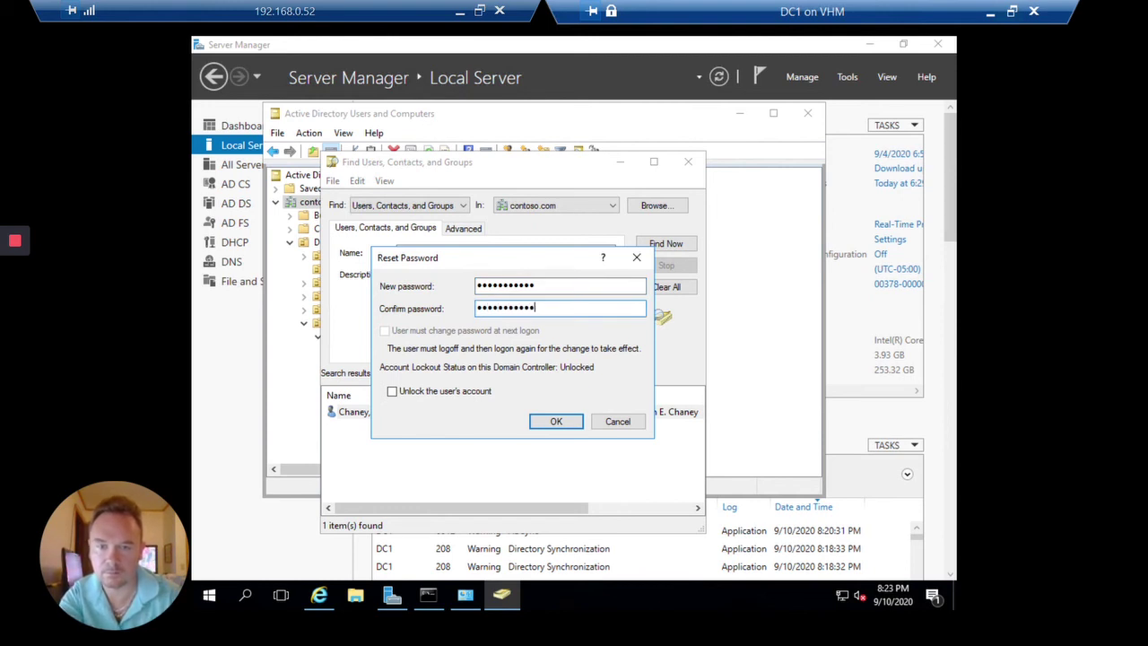
{"action": "key", "text": "Return"}
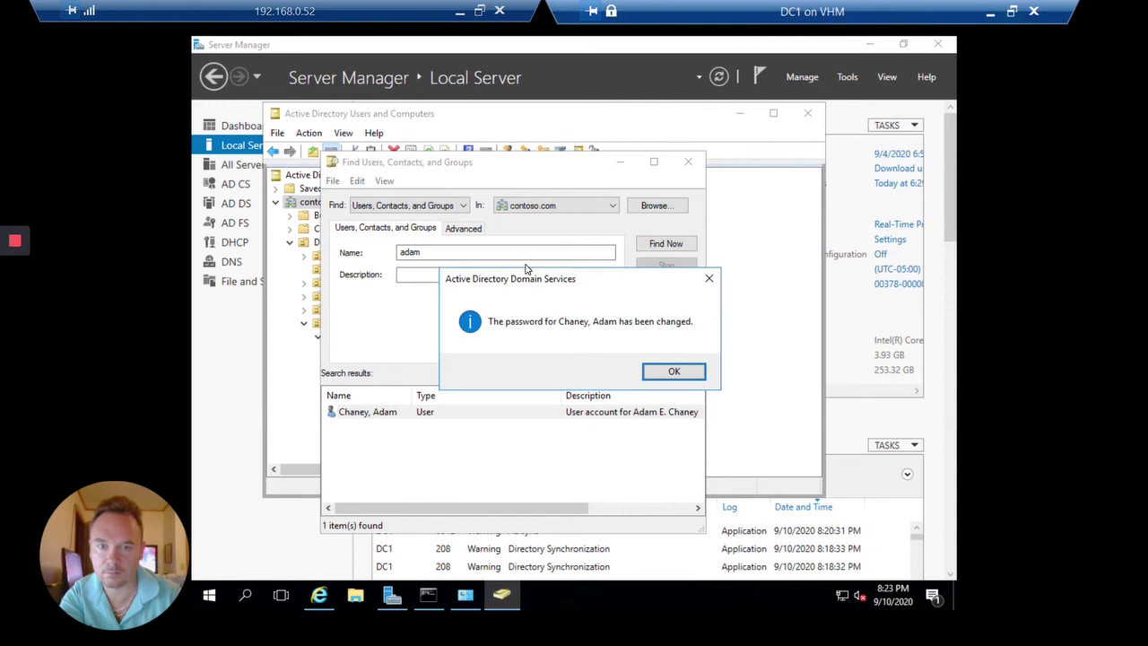
{"action": "key", "text": "Return"}
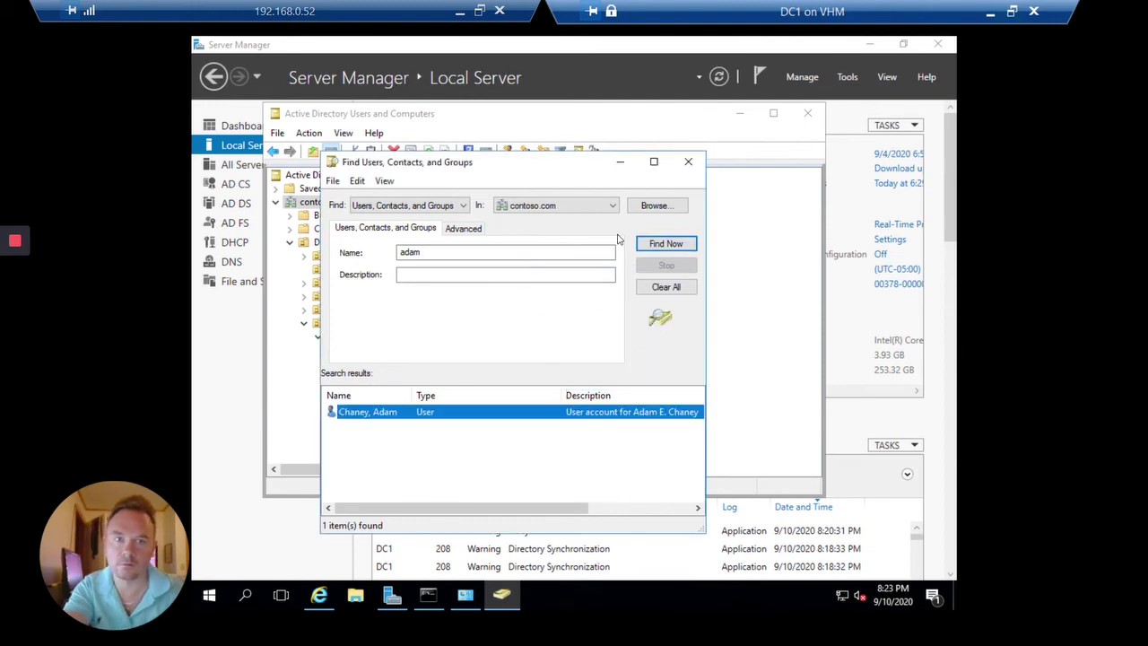
Bring up the Windows 10 VM and switch its sign-in screen to Other user.
{"action": "left_click", "coordinate": [991, 11]}
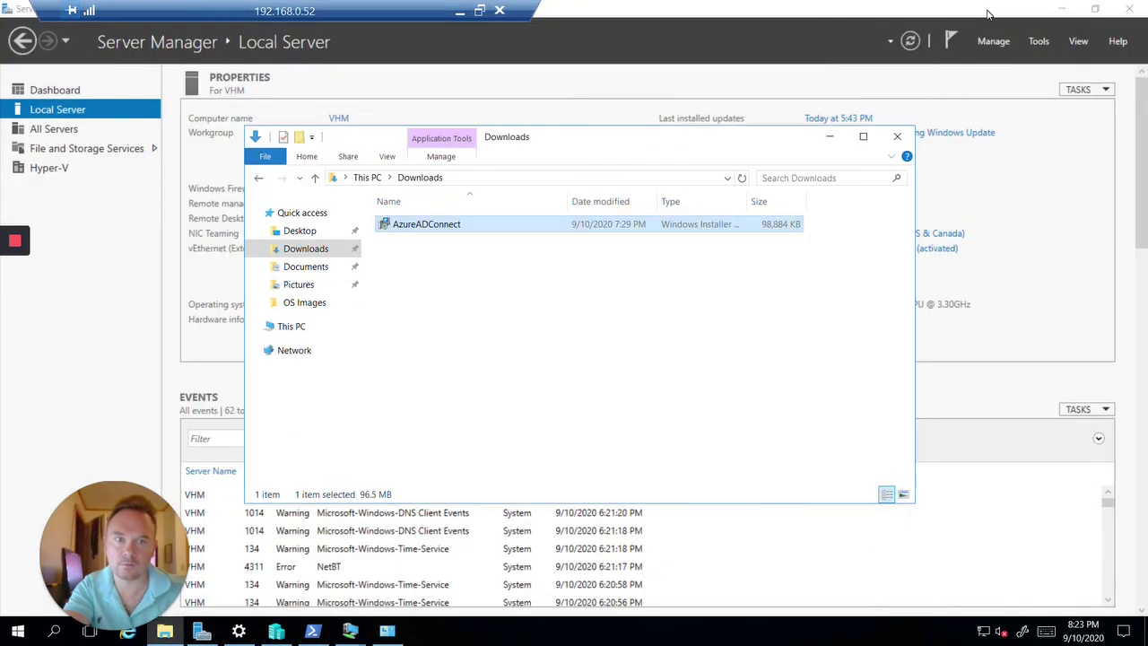
{"action": "left_click", "coordinate": [830, 137]}
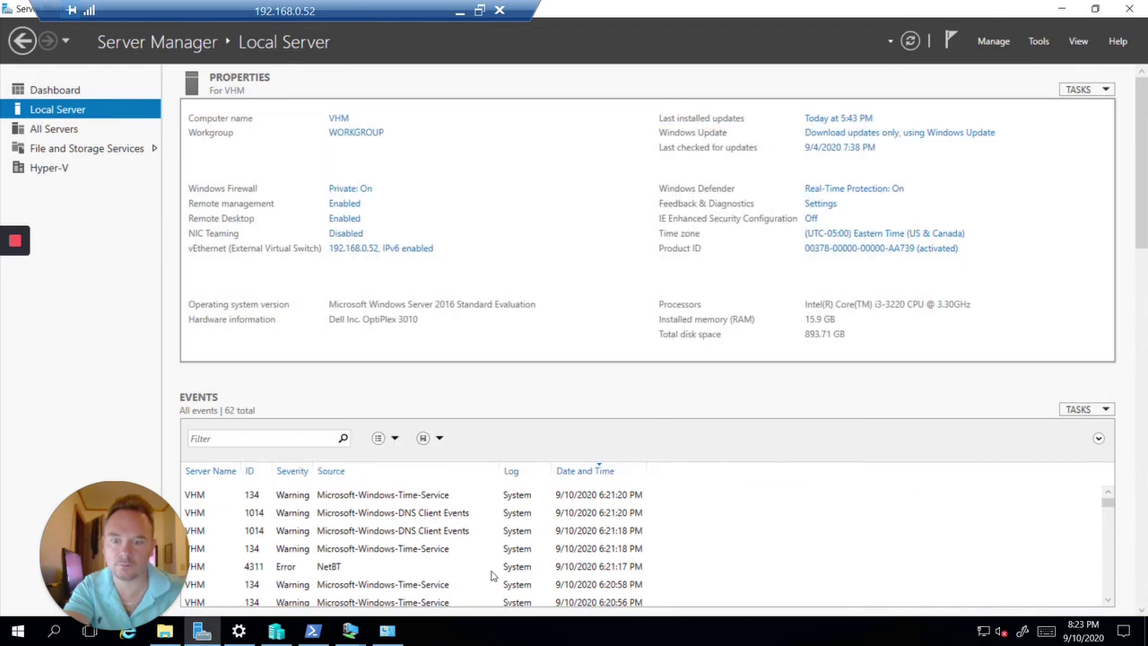
{"action": "mouse_move", "coordinate": [350, 632]}
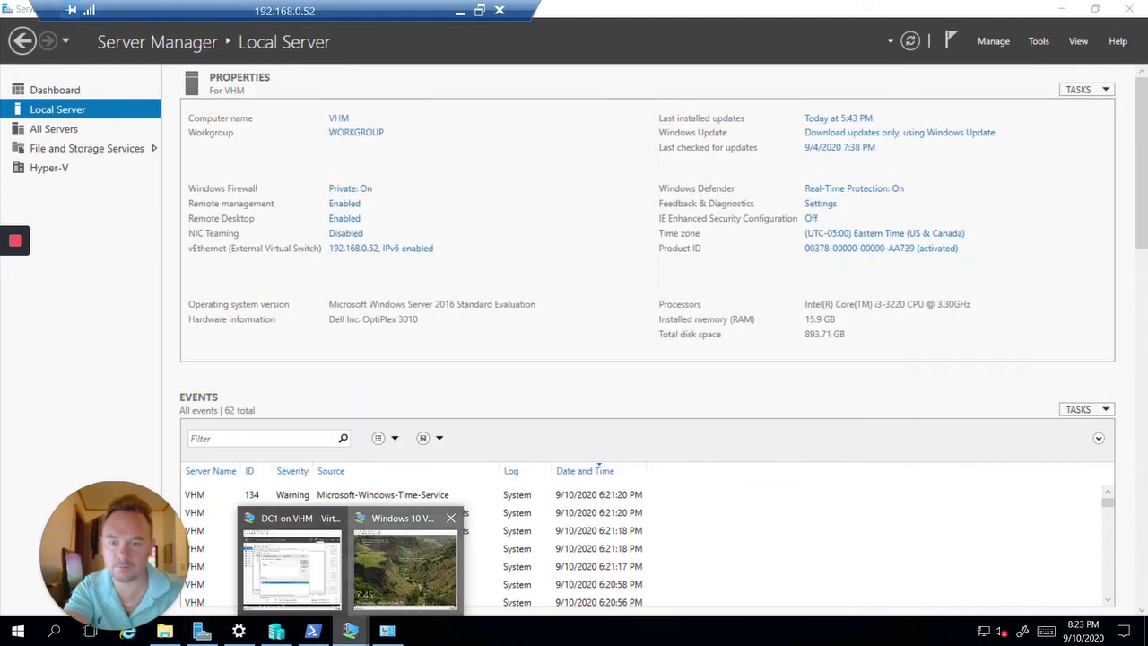
{"action": "left_click", "coordinate": [404, 574]}
{"action": "left_click", "coordinate": [289, 122]}
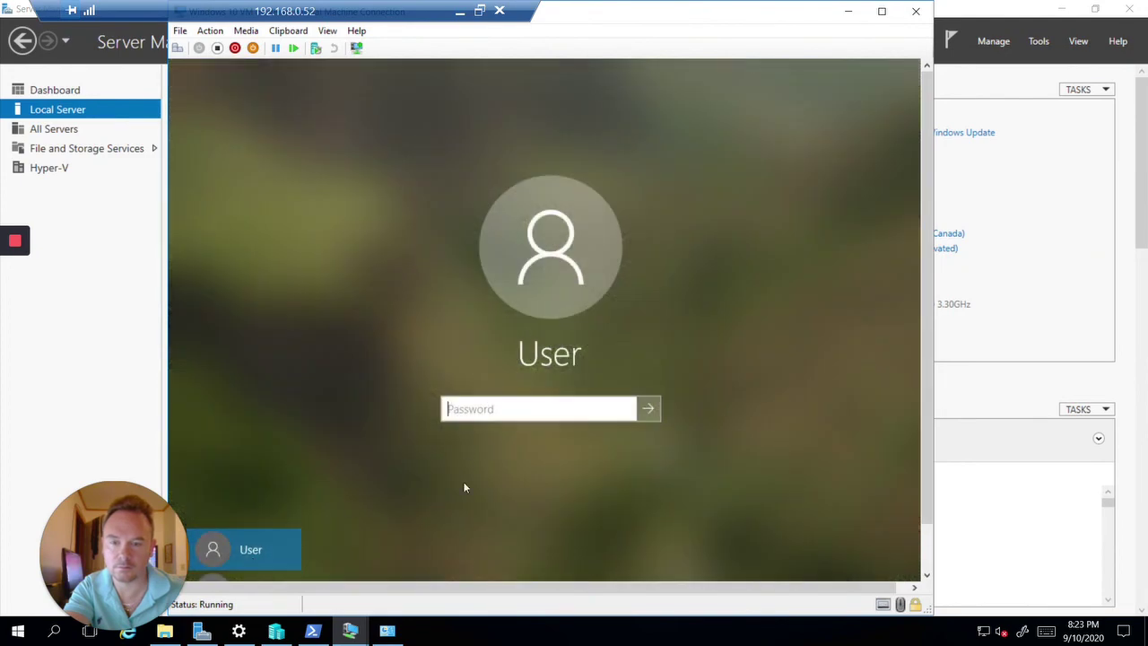
{"action": "left_click", "coordinate": [214, 578]}
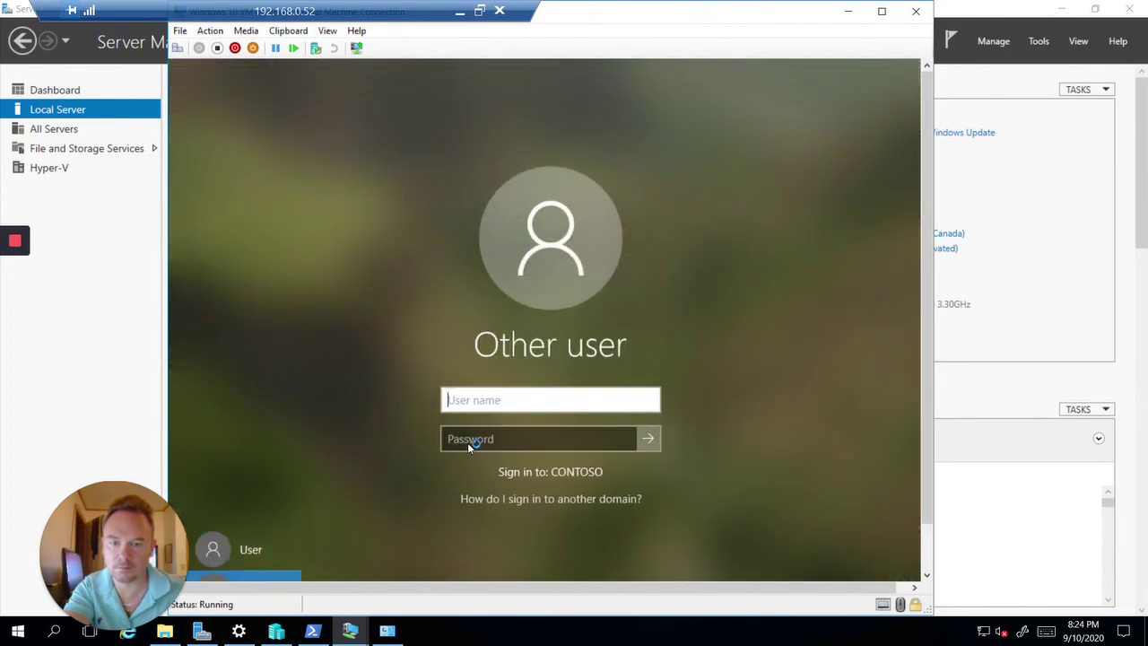
{"action": "left_click", "coordinate": [848, 11]}
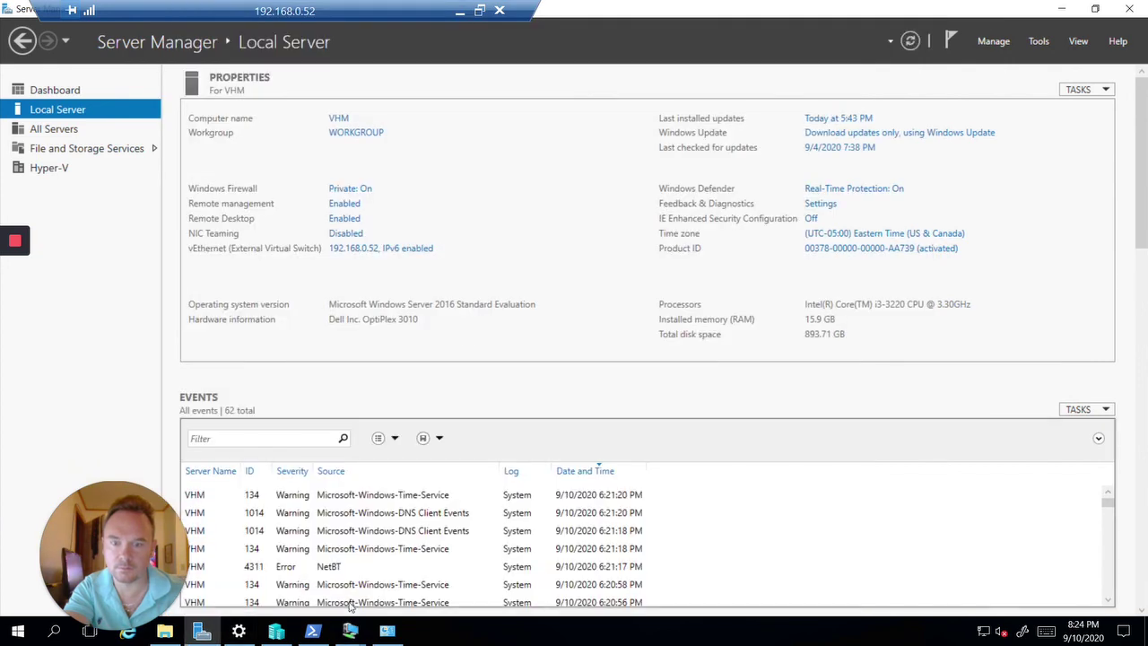
On the domain controller, open the found user's properties at the Account tab.
{"action": "mouse_move", "coordinate": [350, 631]}
{"action": "left_click", "coordinate": [303, 572]}
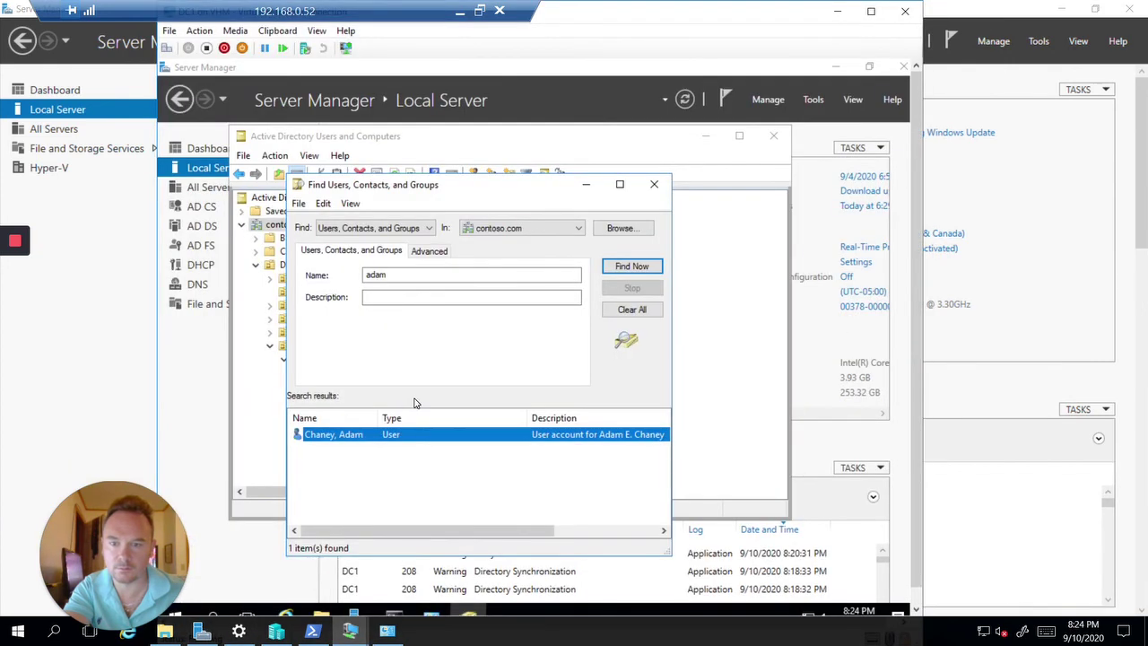
{"action": "double_click", "coordinate": [395, 436]}
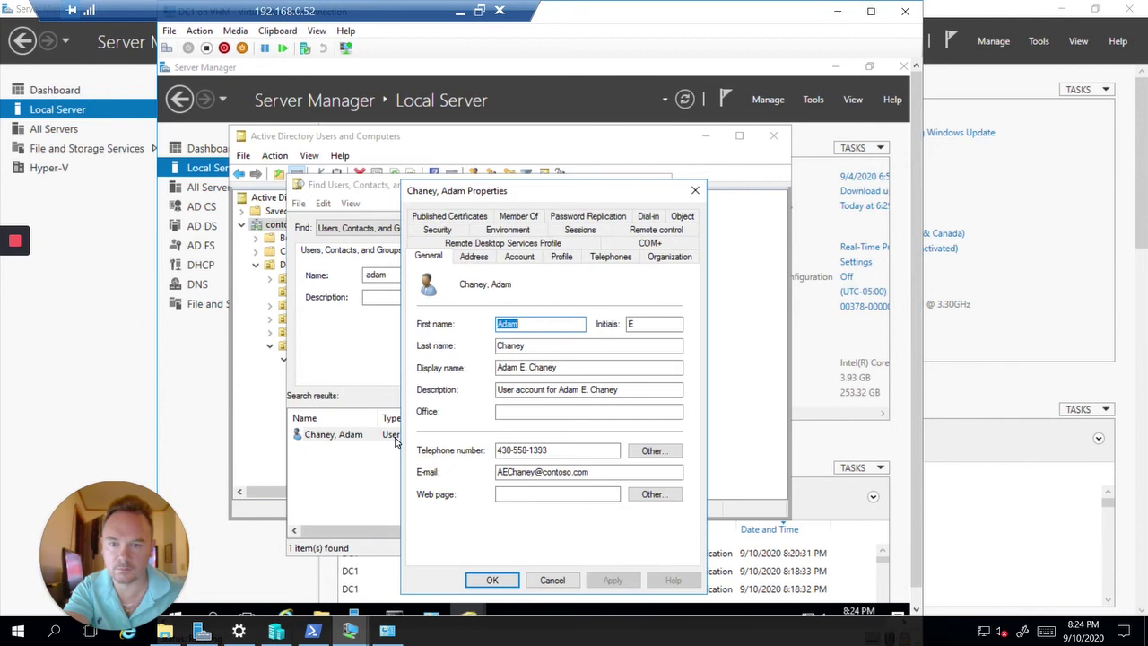
{"action": "left_click", "coordinate": [508, 258]}
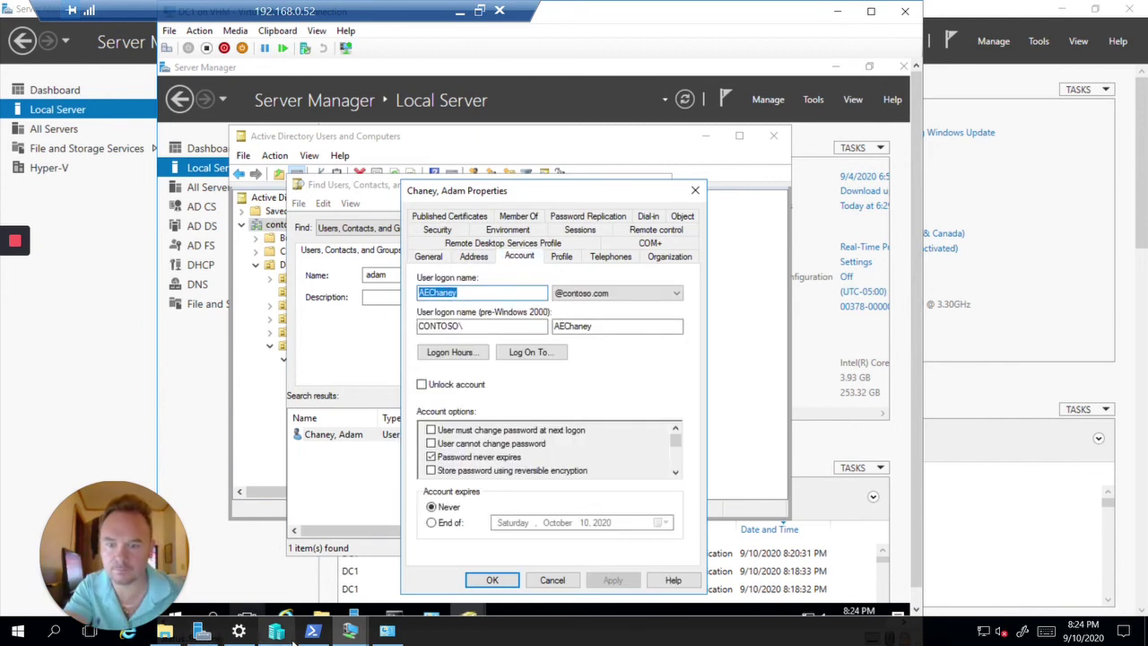
Sign in to the Windows 10 VM as the synced CONTOSO user with their username and password.
{"action": "mouse_move", "coordinate": [350, 631]}
{"action": "left_click", "coordinate": [425, 579]}
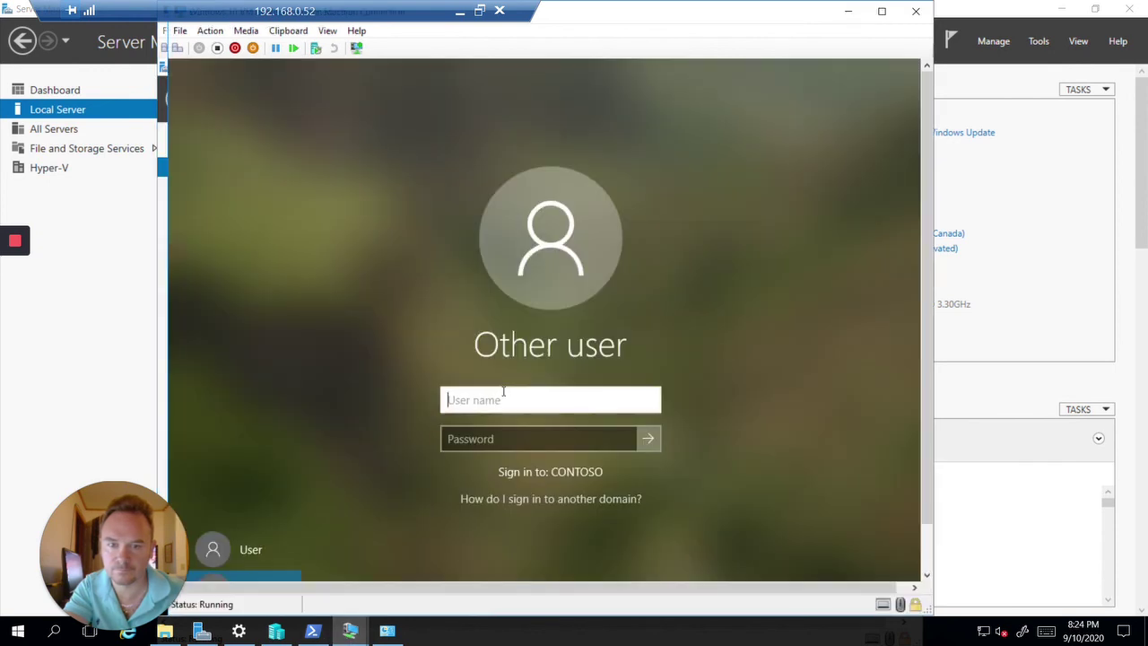
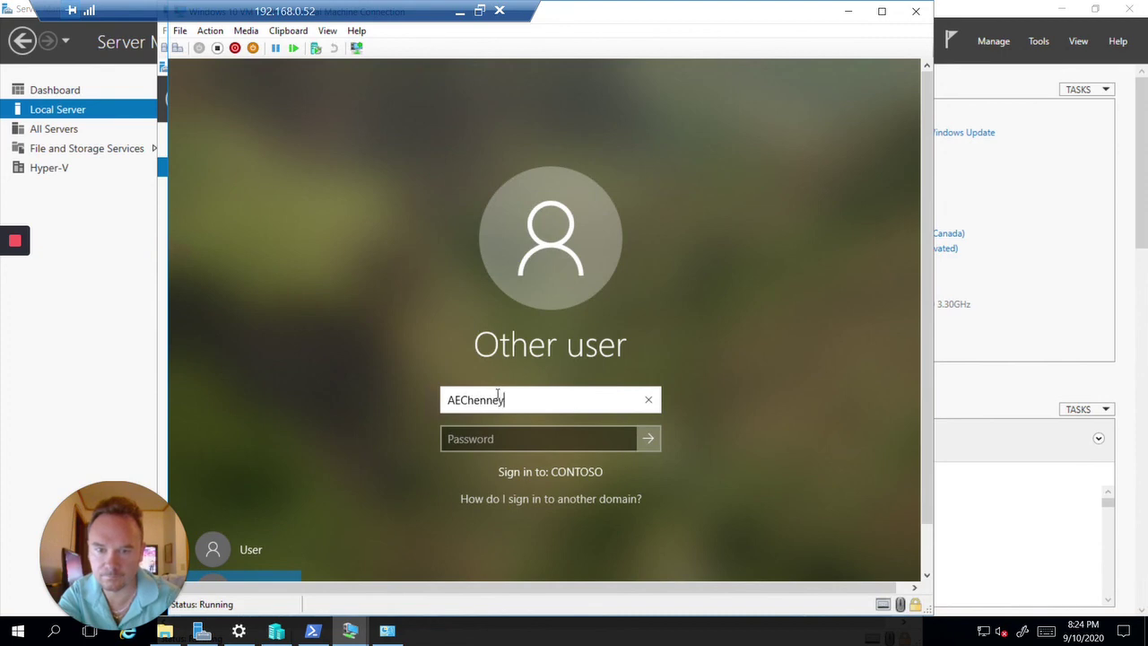
{"action": "key", "text": "Tab"}
{"action": "type", "text": "P"}
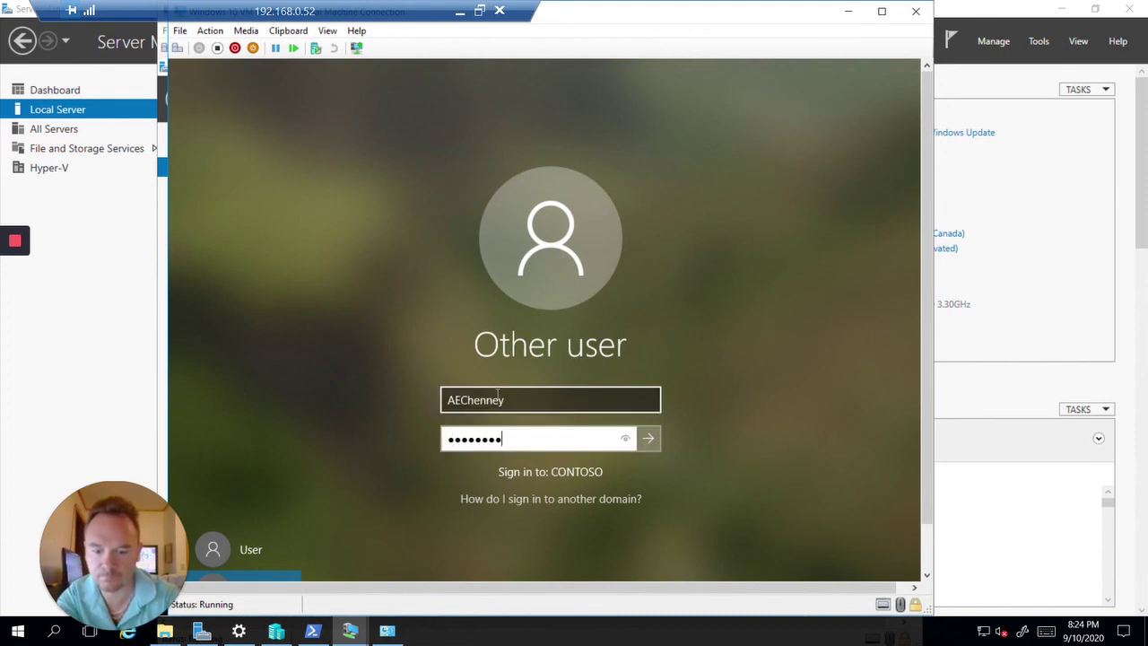
{"action": "key", "text": "Return"}
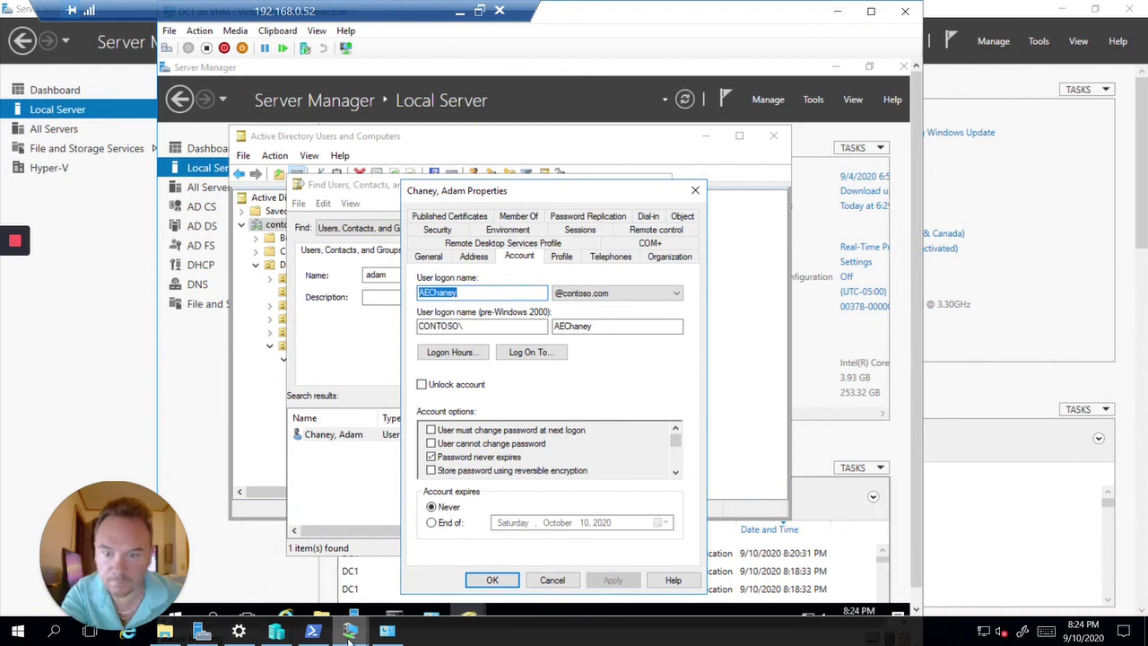
{"action": "mouse_move", "coordinate": [350, 635]}
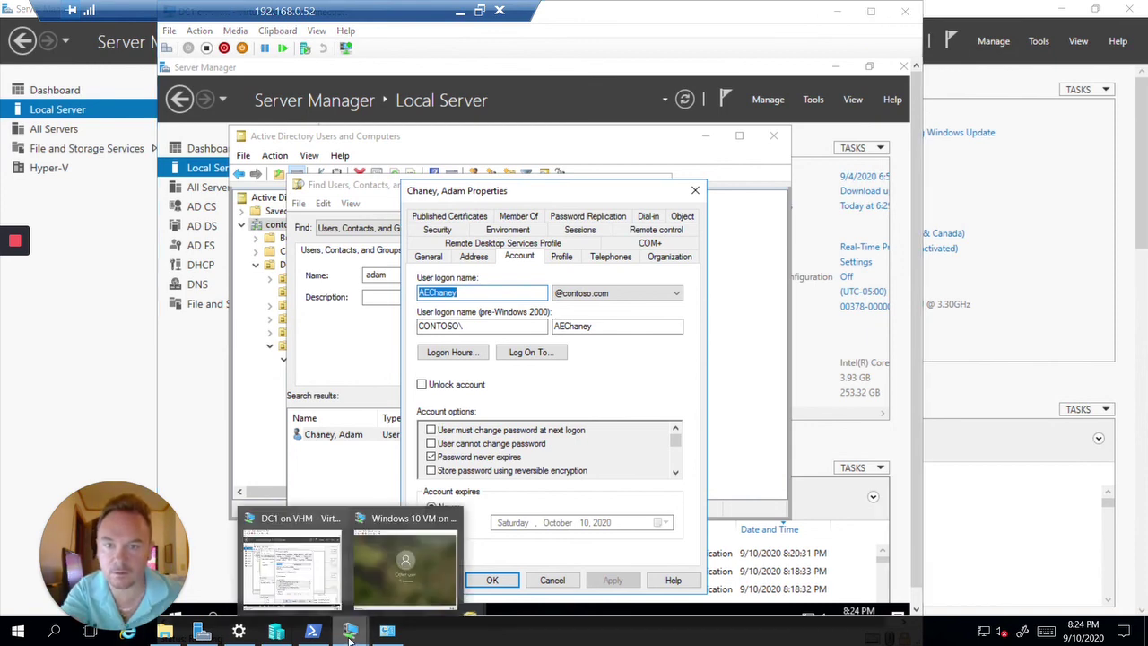
{"action": "left_click", "coordinate": [408, 556]}
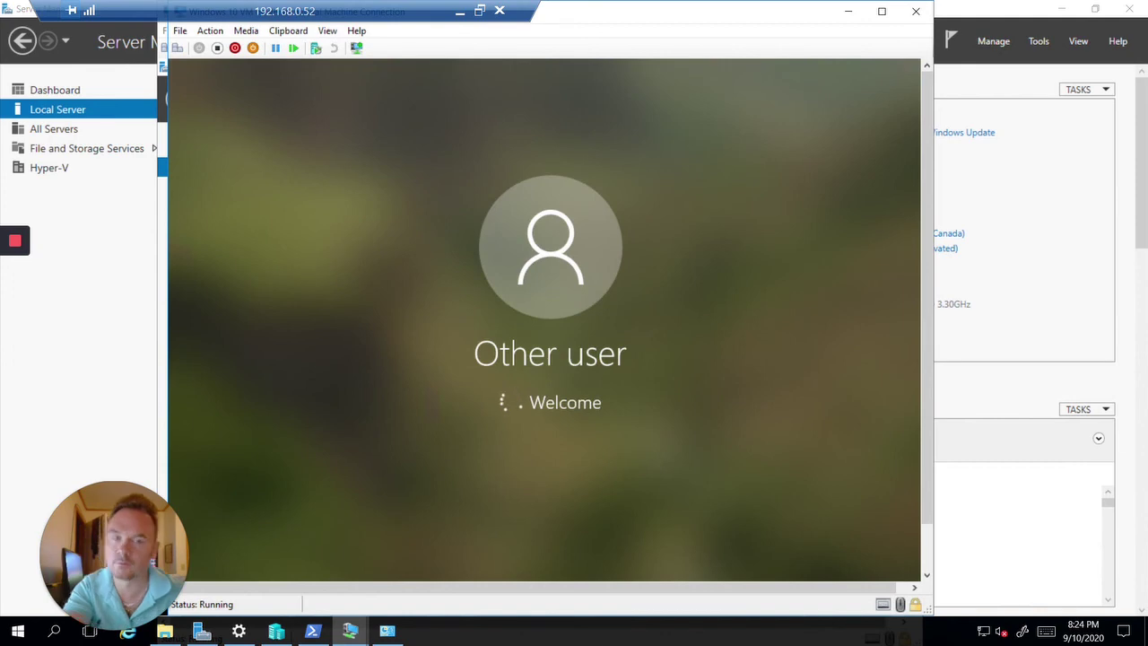
{"action": "left_click_drag", "start_coordinate": [395, 7], "coordinate": [516, 5]}
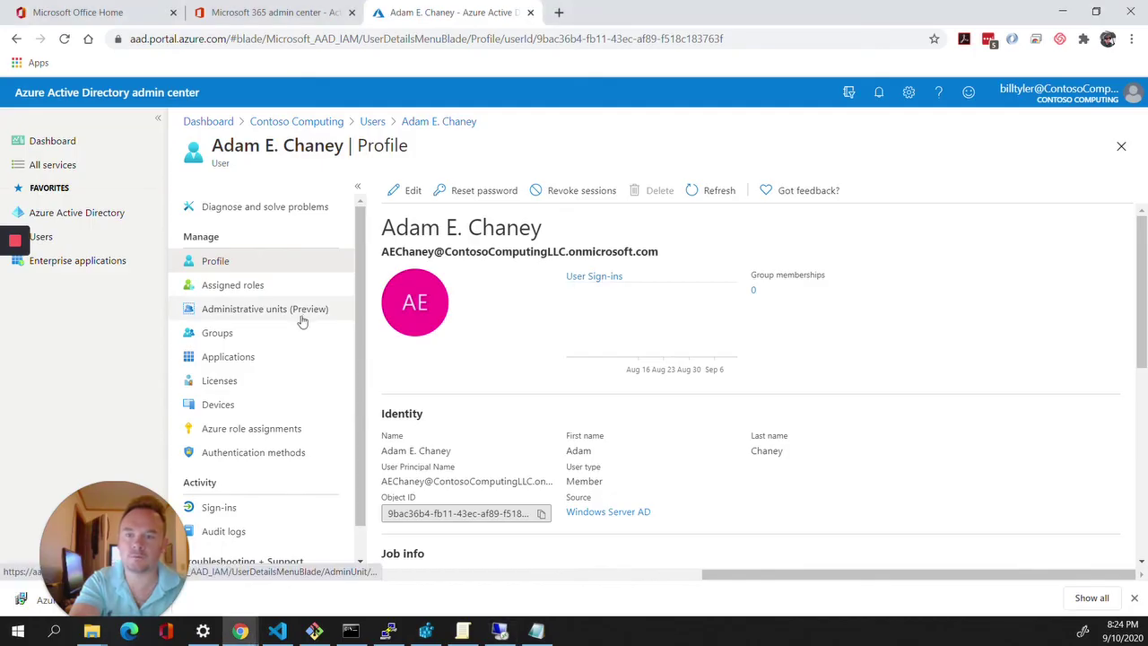
Tick Office 365 E5 in the user's Azure AD license assignments and save, then switch to Microsoft 365 admin center.
{"action": "left_click", "coordinate": [271, 383]}
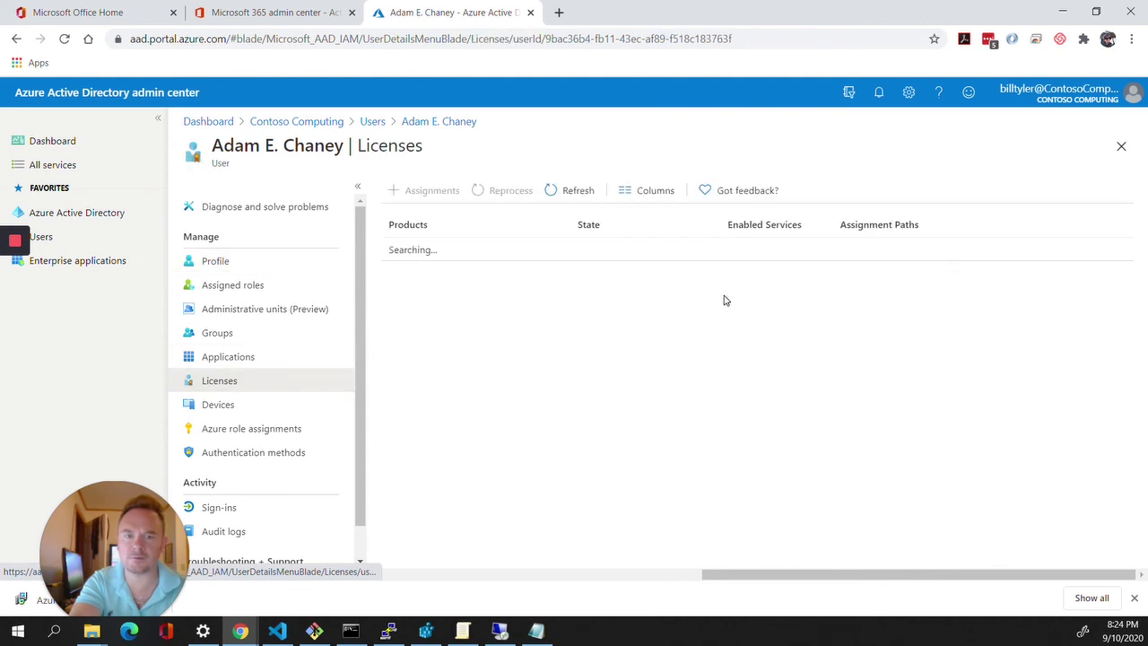
{"action": "left_click", "coordinate": [427, 197]}
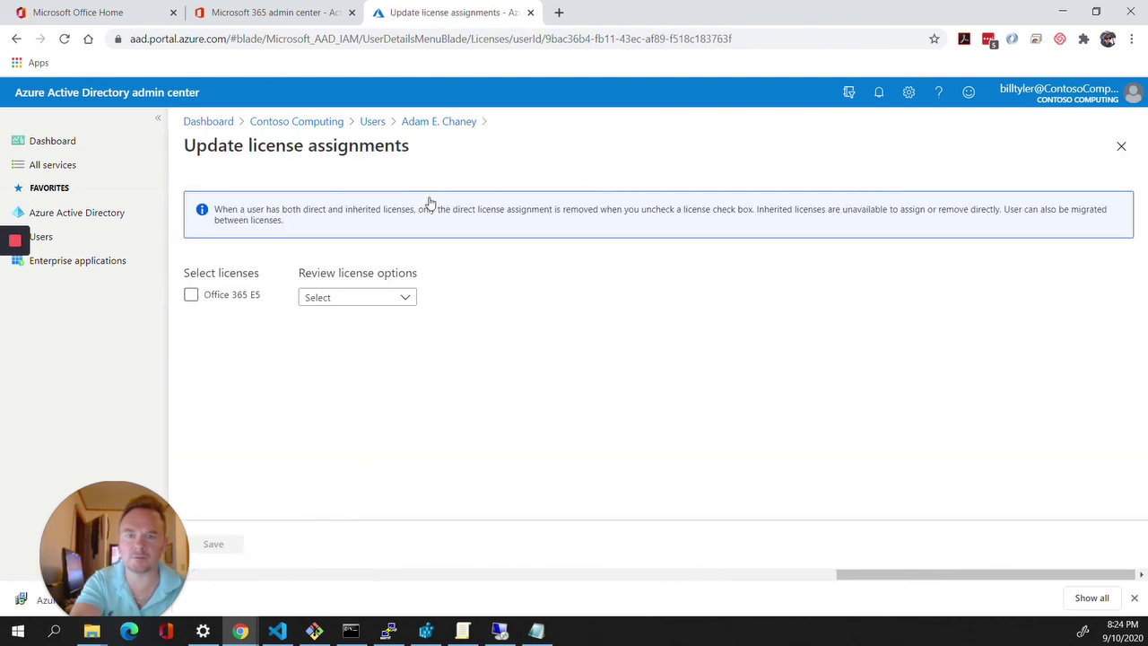
{"action": "left_click", "coordinate": [200, 296]}
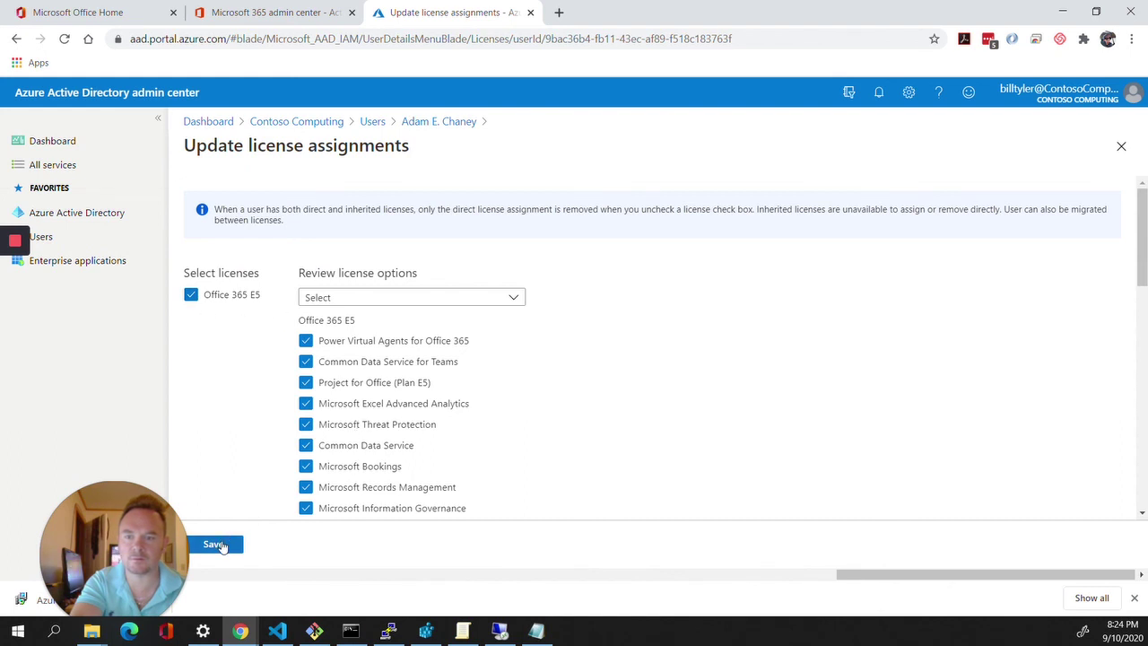
{"action": "left_click", "coordinate": [219, 544]}
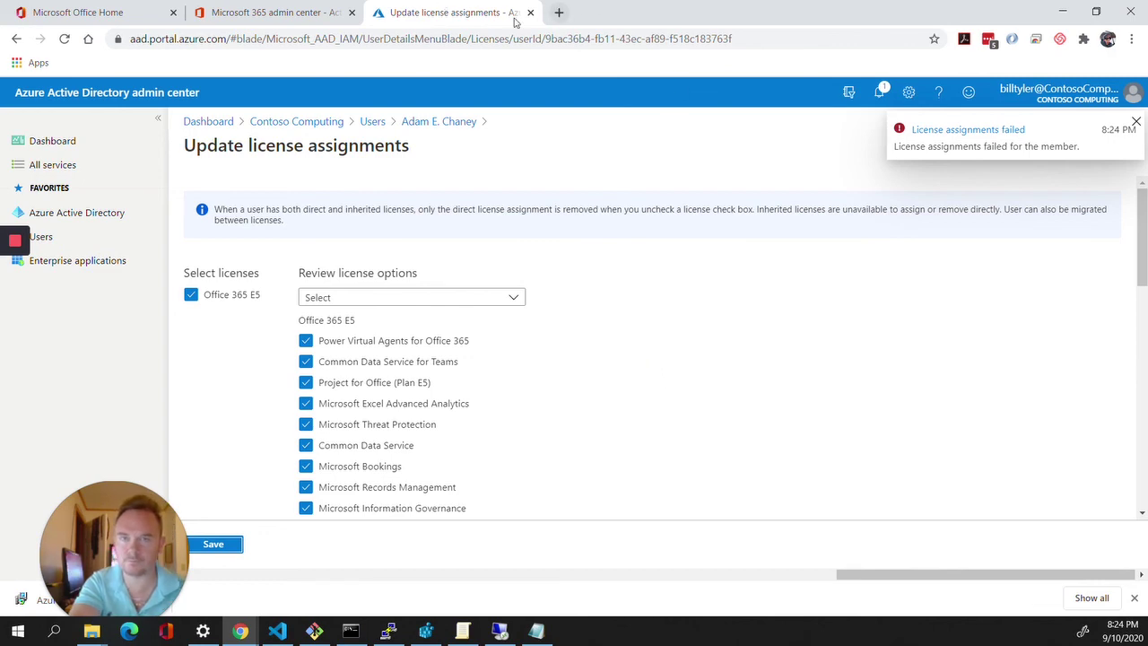
{"action": "left_click", "coordinate": [291, 126]}
{"action": "left_click", "coordinate": [269, 12]}
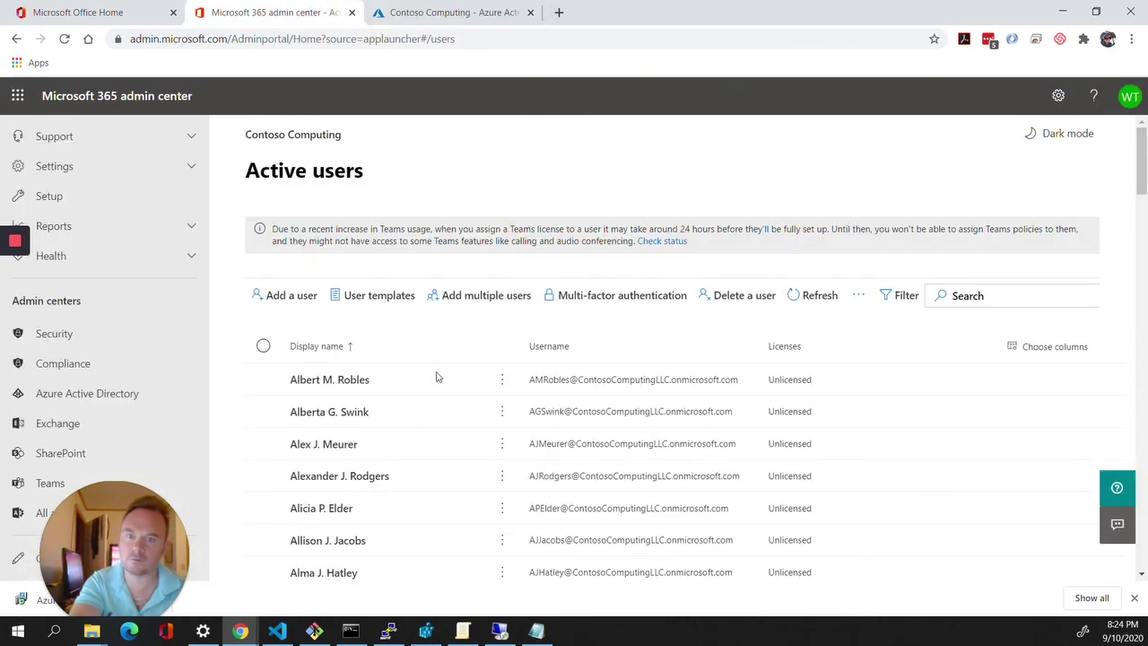
Search Active users for the synced user and assign them Office 365 E5 under Licenses and Apps.
{"action": "scroll", "coordinate": [368, 439], "scroll_direction": "down", "scroll_amount": 3}
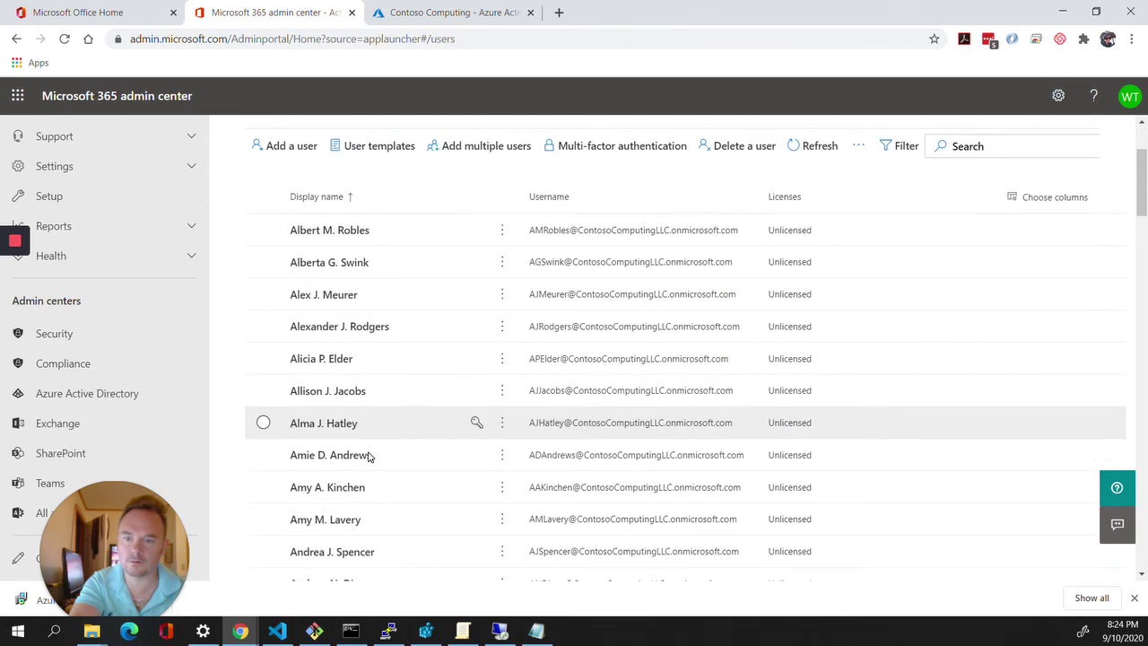
{"action": "scroll", "coordinate": [903, 185], "scroll_direction": "up", "scroll_amount": 2}
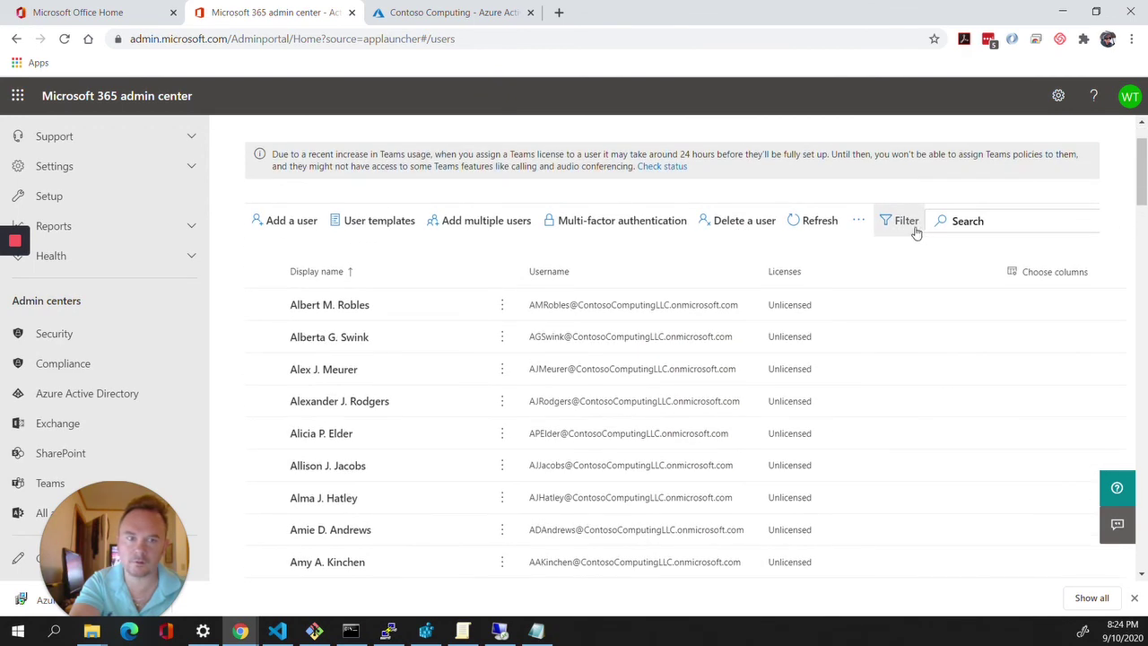
{"action": "left_click", "coordinate": [956, 221]}
{"action": "type", "text": "adam"}
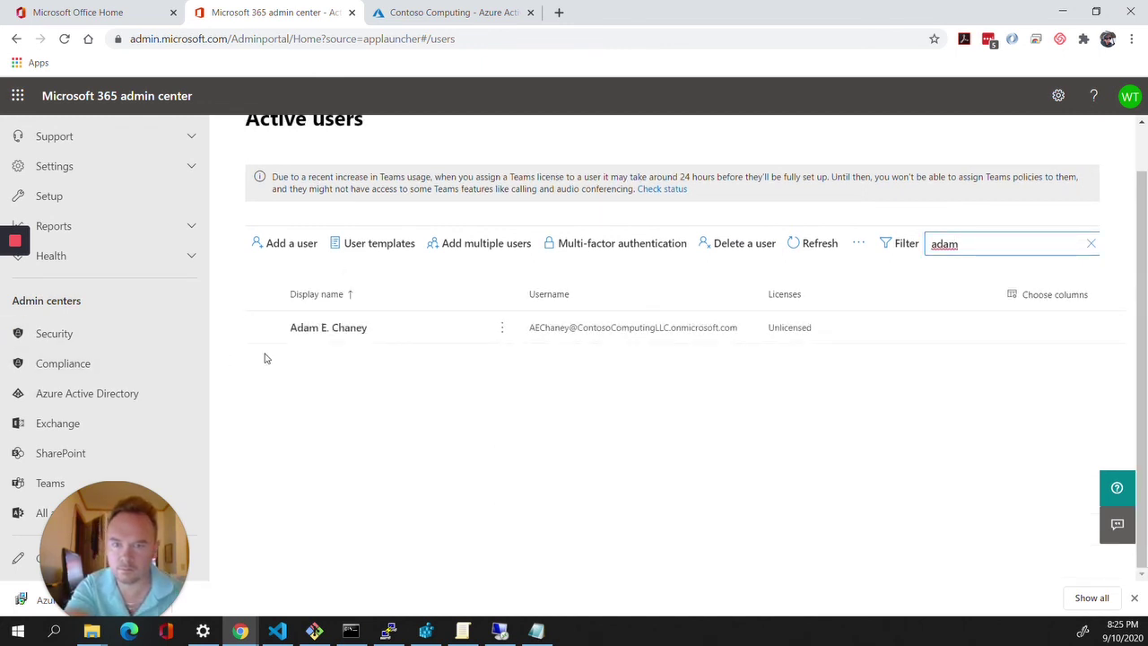
{"action": "left_click", "coordinate": [366, 328]}
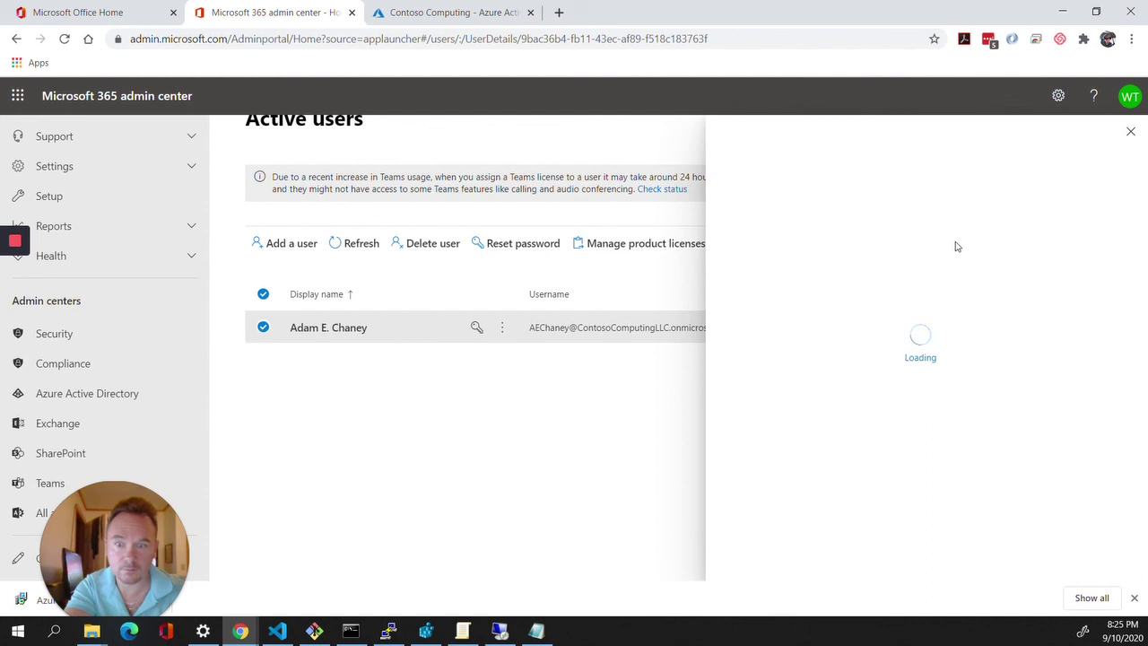
{"action": "left_click", "coordinate": [869, 293]}
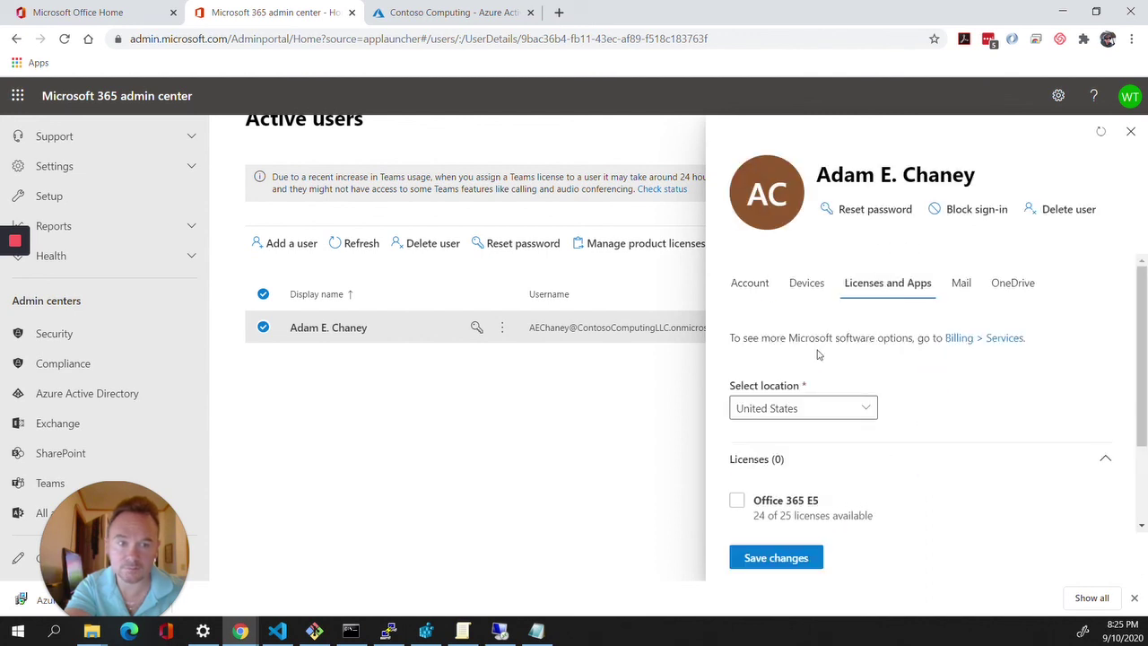
{"action": "left_click", "coordinate": [750, 500]}
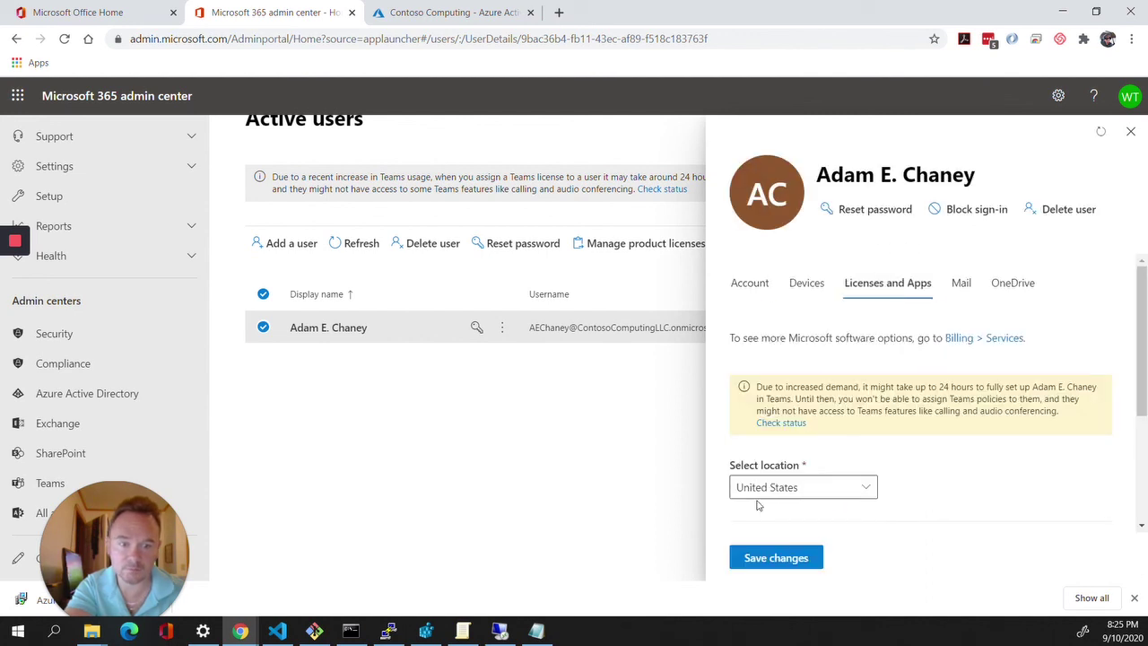
{"action": "left_click", "coordinate": [764, 558]}
Check the user's Mail tab showing the mailbox being prepared, then review the Licenses, Devices and Account tabs.
{"action": "scroll", "coordinate": [810, 488], "scroll_direction": "down", "scroll_amount": 2}
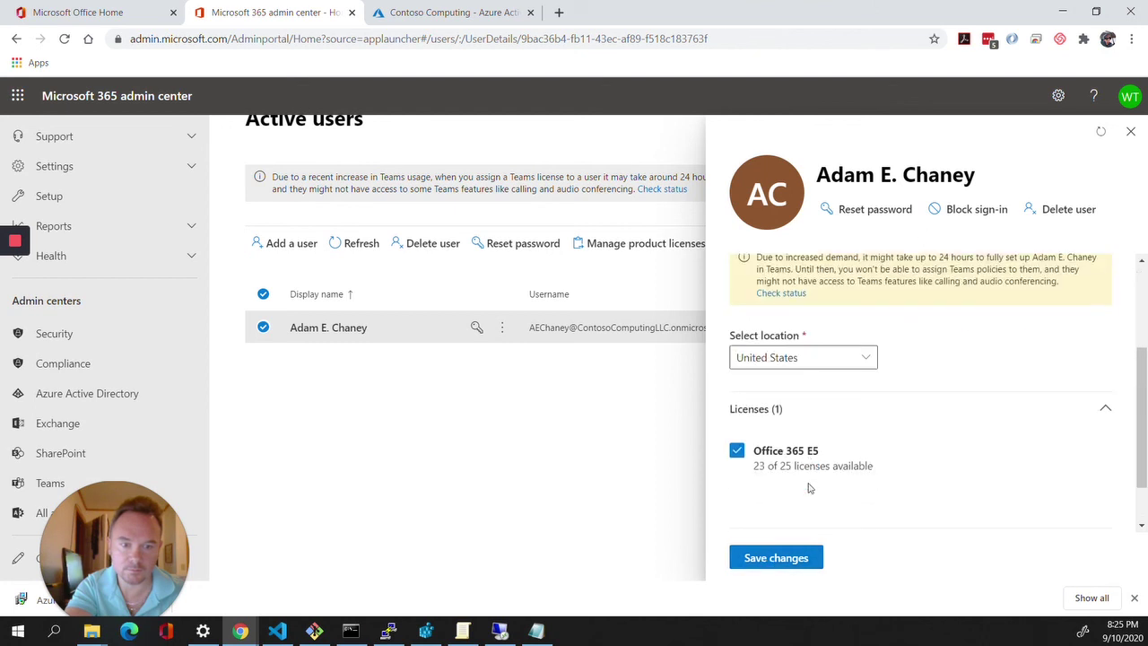
{"action": "scroll", "coordinate": [808, 485], "scroll_direction": "up", "scroll_amount": 2}
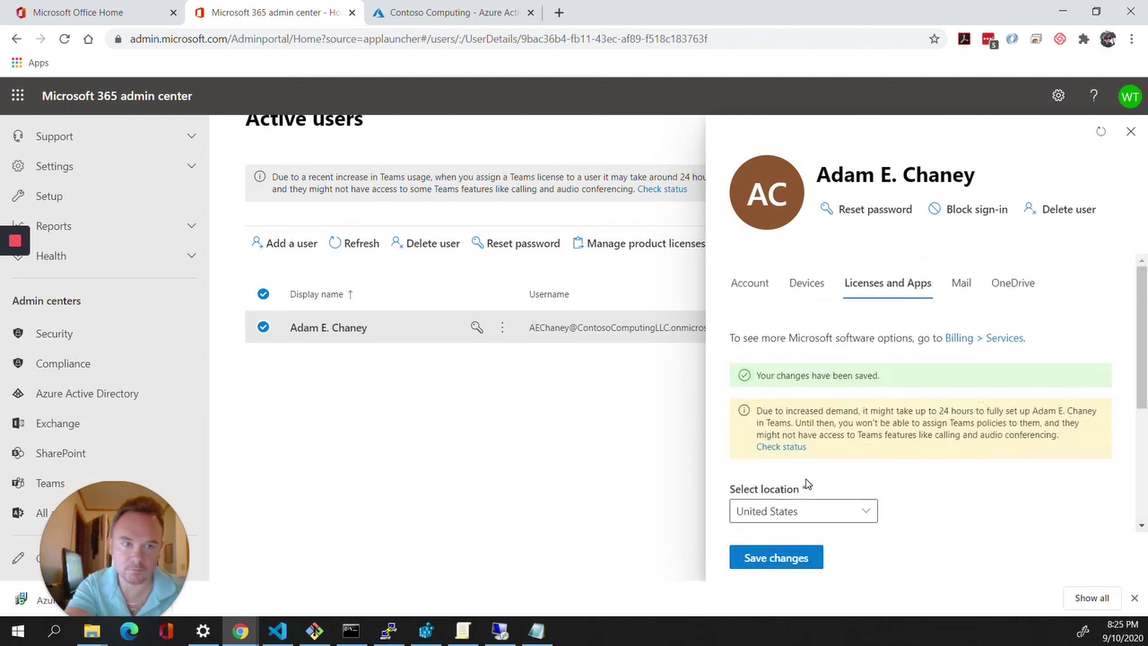
{"action": "left_click", "coordinate": [961, 290]}
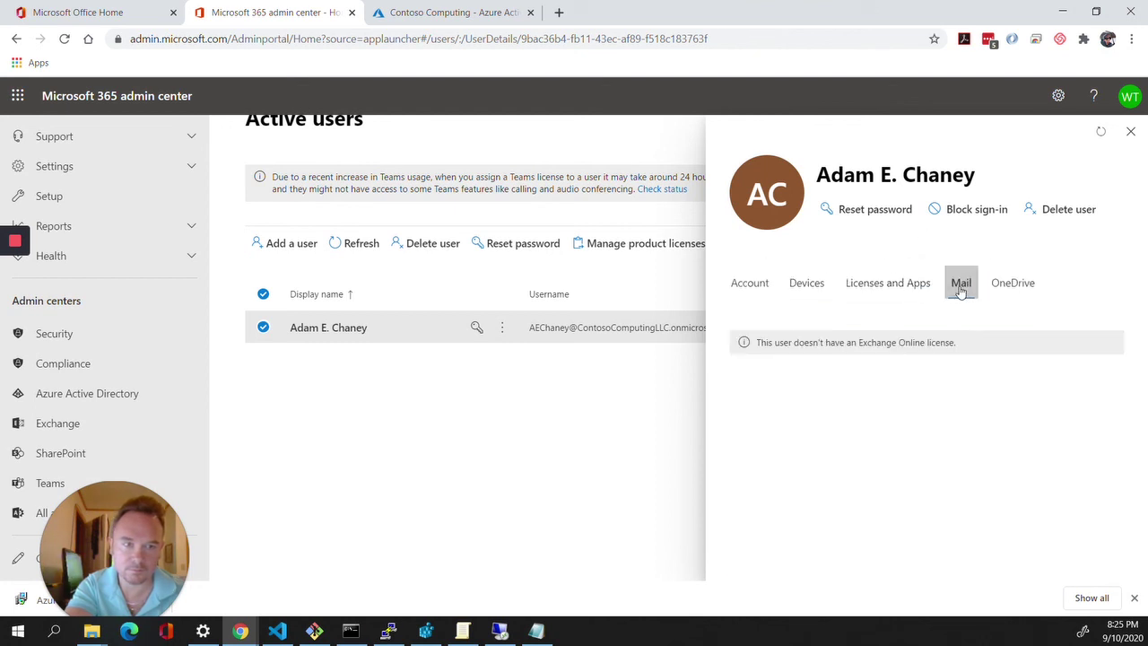
{"action": "left_click", "coordinate": [1107, 134]}
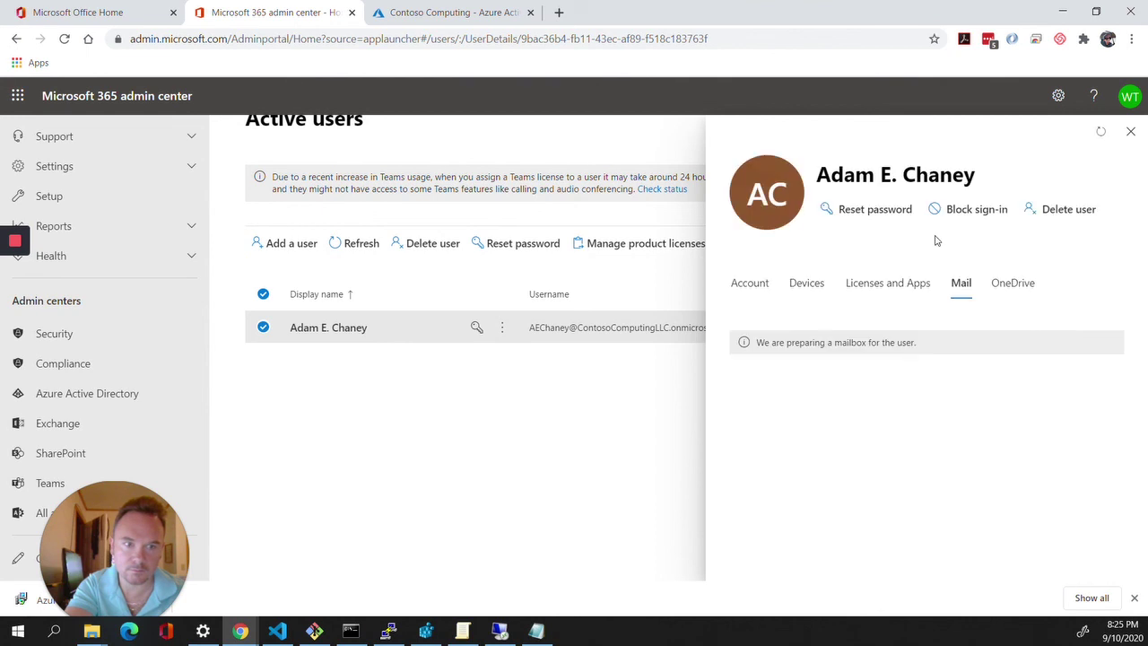
{"action": "left_click", "coordinate": [892, 283]}
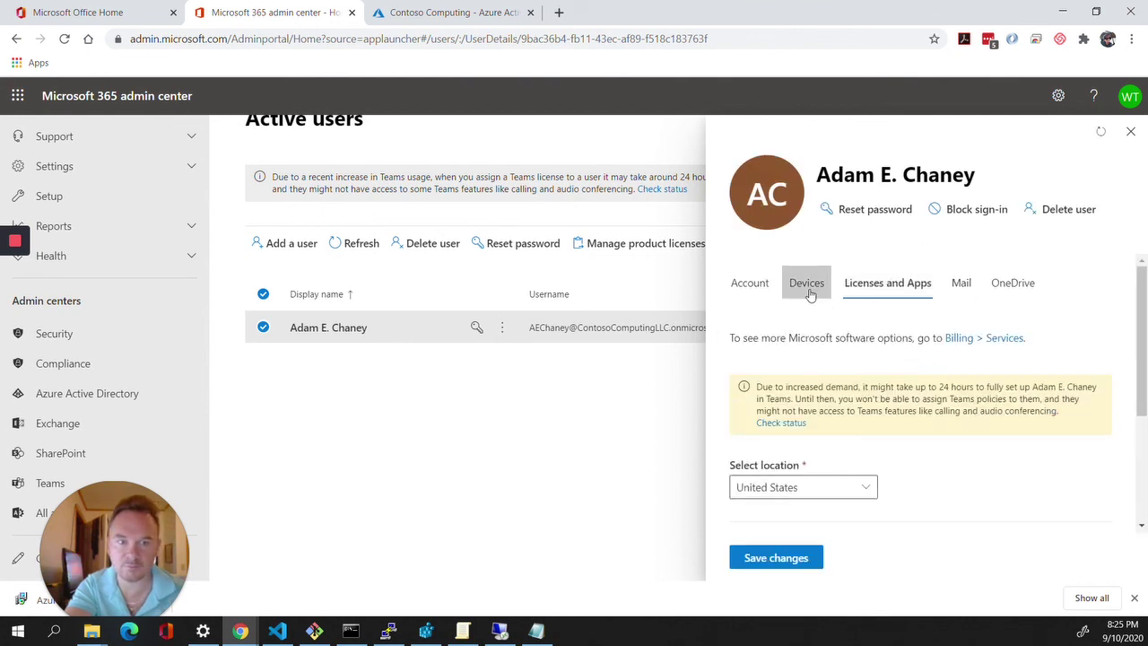
{"action": "left_click", "coordinate": [794, 289]}
{"action": "left_click", "coordinate": [746, 286]}
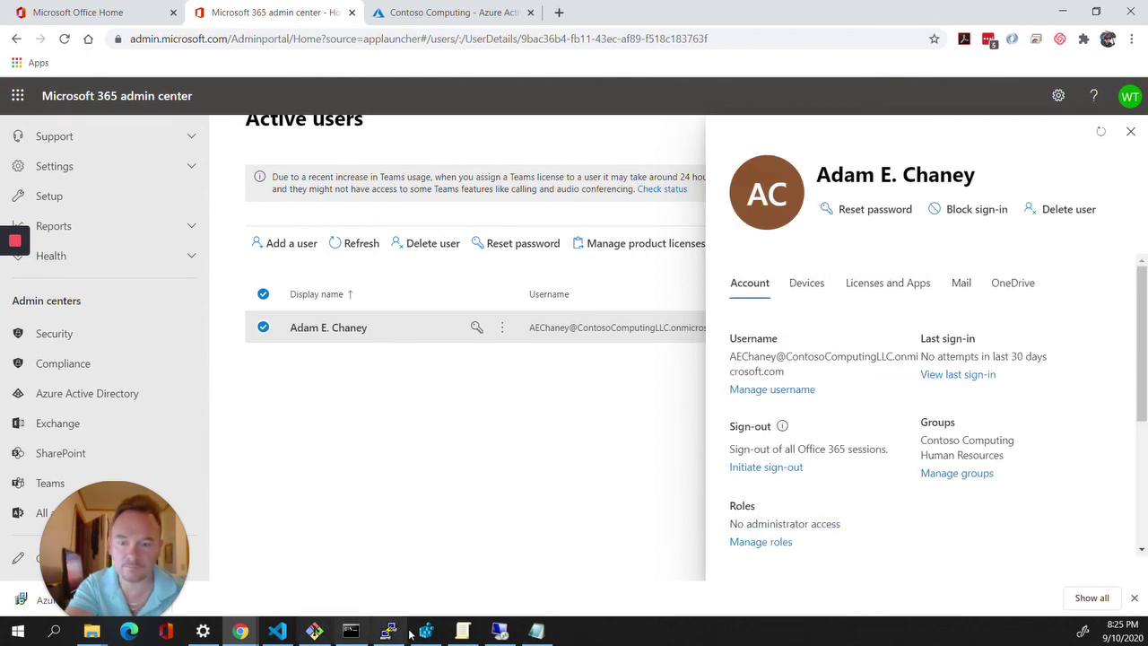
Dismiss the failed sign-in error and fix the misspelled ending of the domain user name.
{"action": "left_click", "coordinate": [474, 633]}
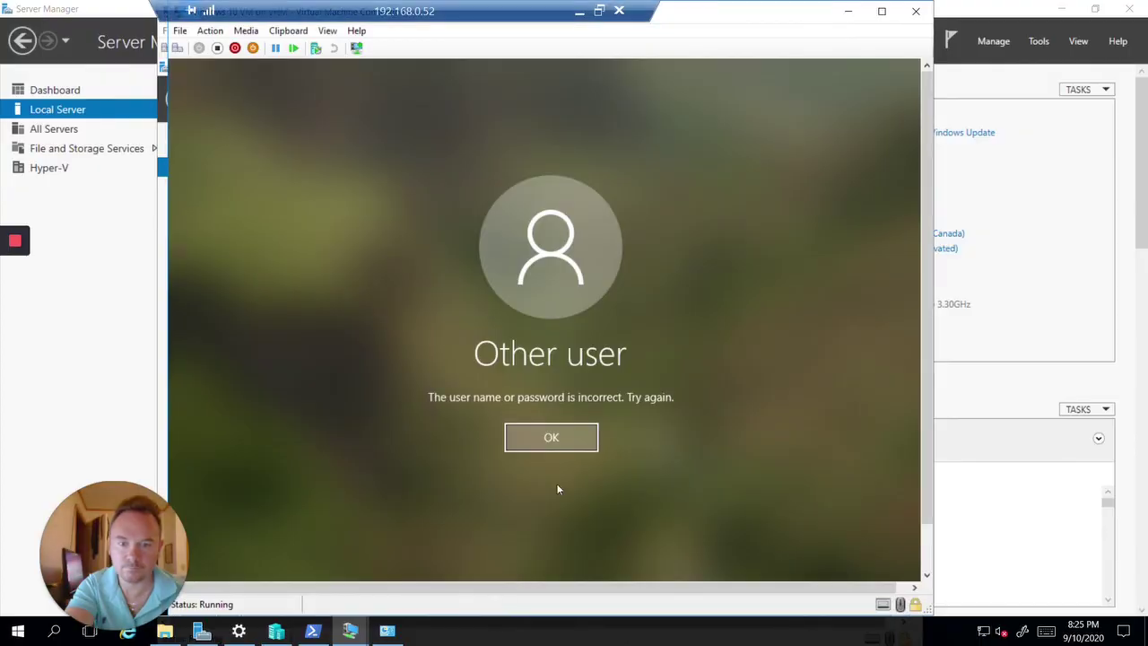
{"action": "left_click", "coordinate": [551, 438]}
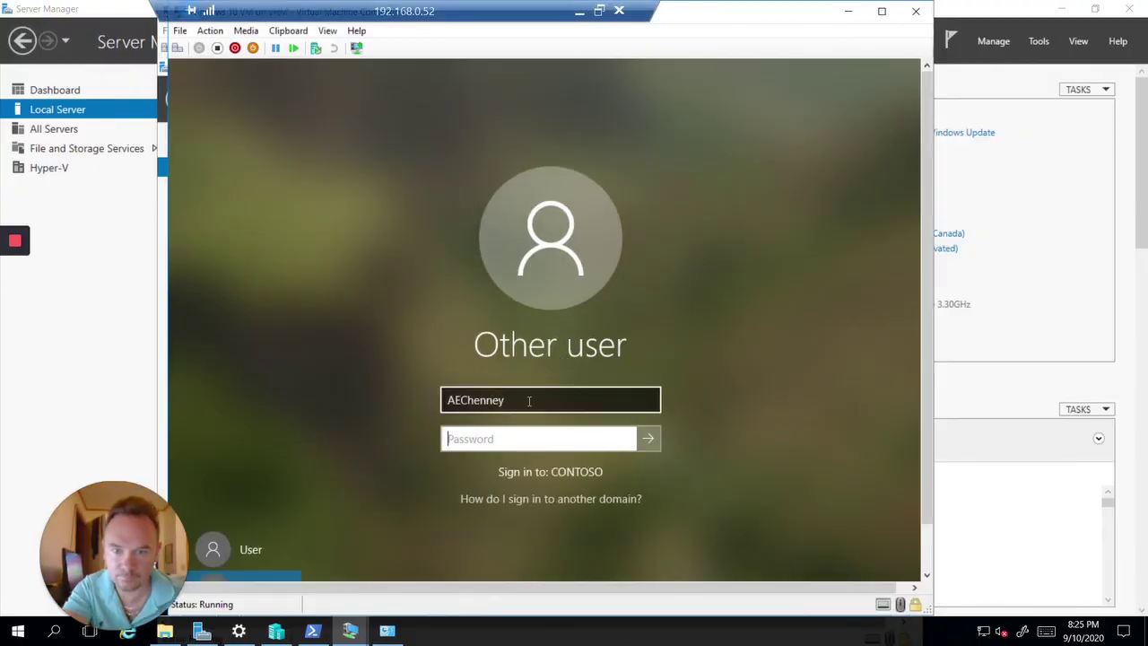
{"action": "left_click", "coordinate": [527, 399]}
{"action": "key", "text": "BackSpace"}
{"action": "key", "text": "BackSpace"}
{"action": "key", "text": "BackSpace"}
{"action": "key", "text": "BackSpace"}
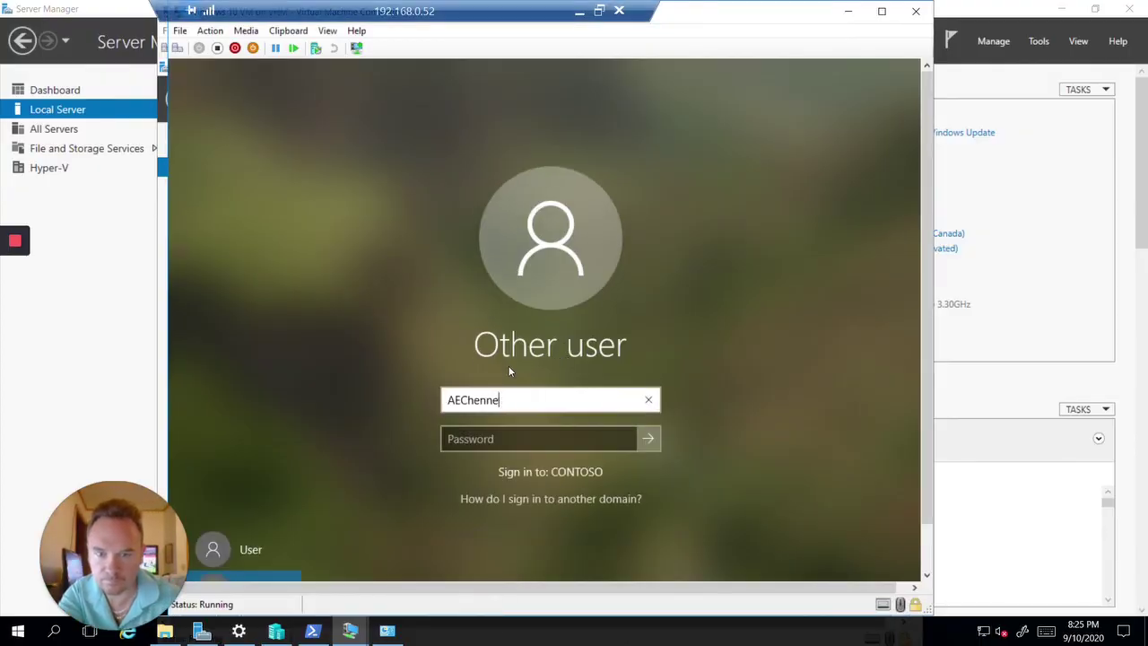
{"action": "key", "text": "BackSpace"}
{"action": "key", "text": "BackSpace"}
{"action": "type", "text": "ha"}
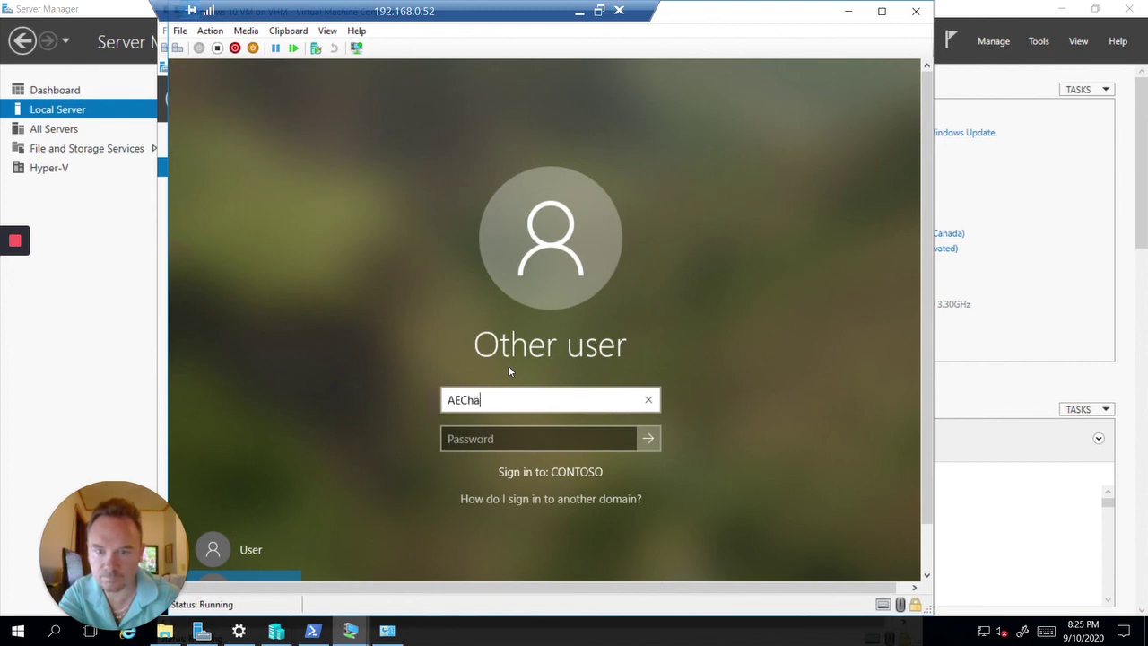
{"action": "type", "text": "ney"}
Enter the account password to sign in, then minimize the VM back to the admin center.
{"action": "key", "text": "Tab"}
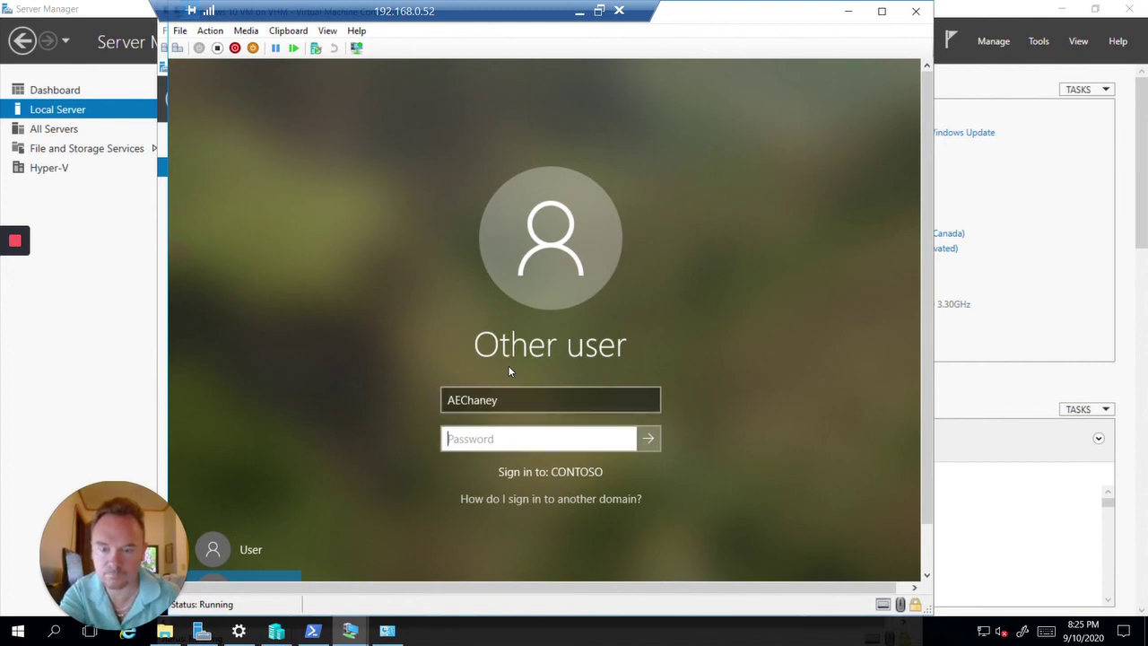
{"action": "type", "text": "x"}
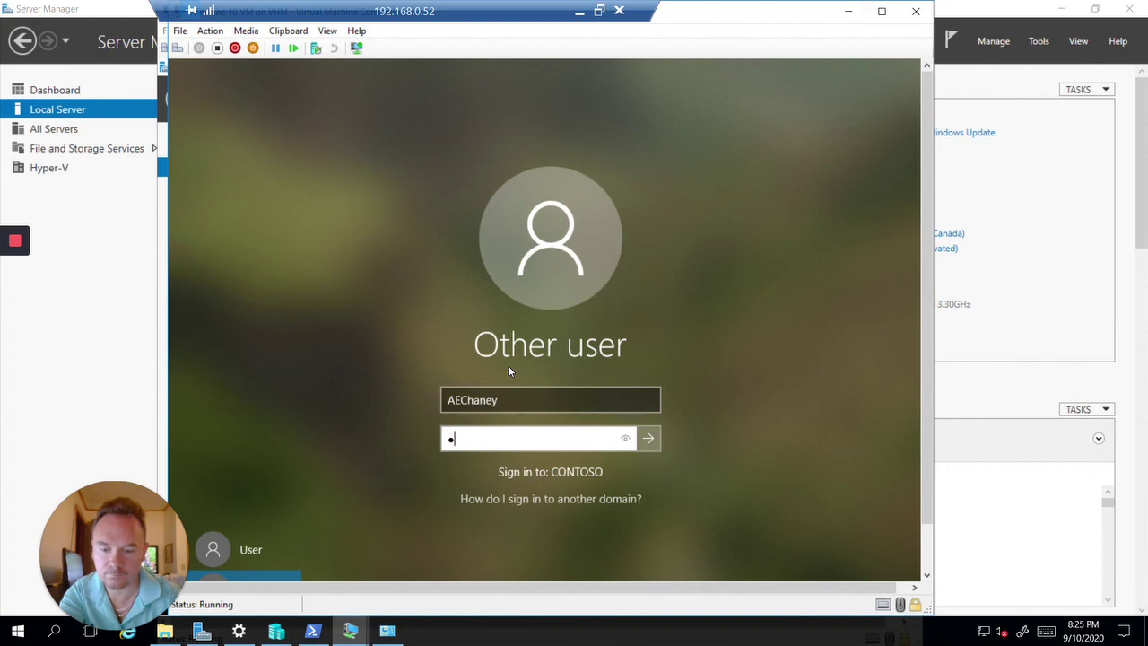
{"action": "type", "text": "a55w.rd"}
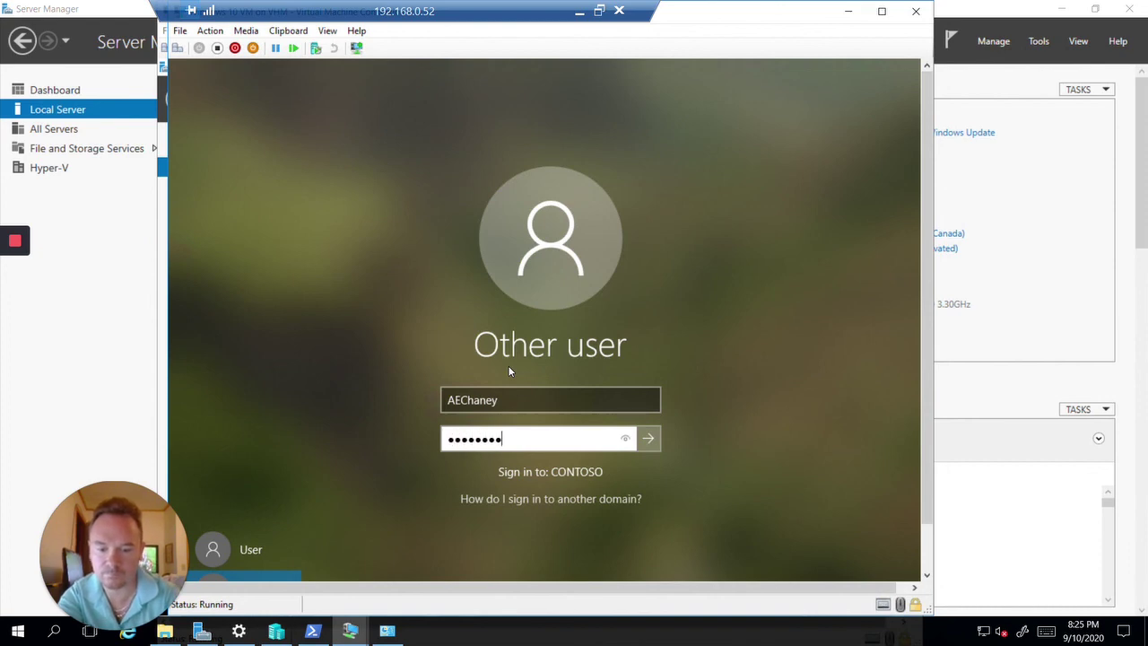
{"action": "type", "text": "123"}
{"action": "key", "text": "Return"}
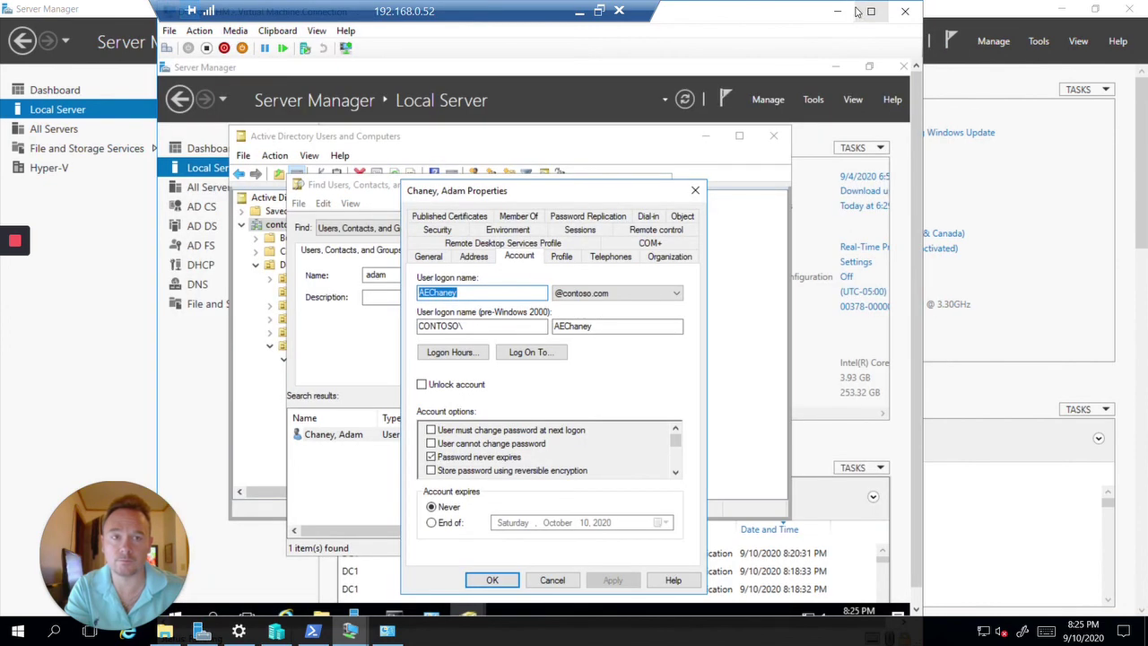
{"action": "left_click", "coordinate": [579, 9]}
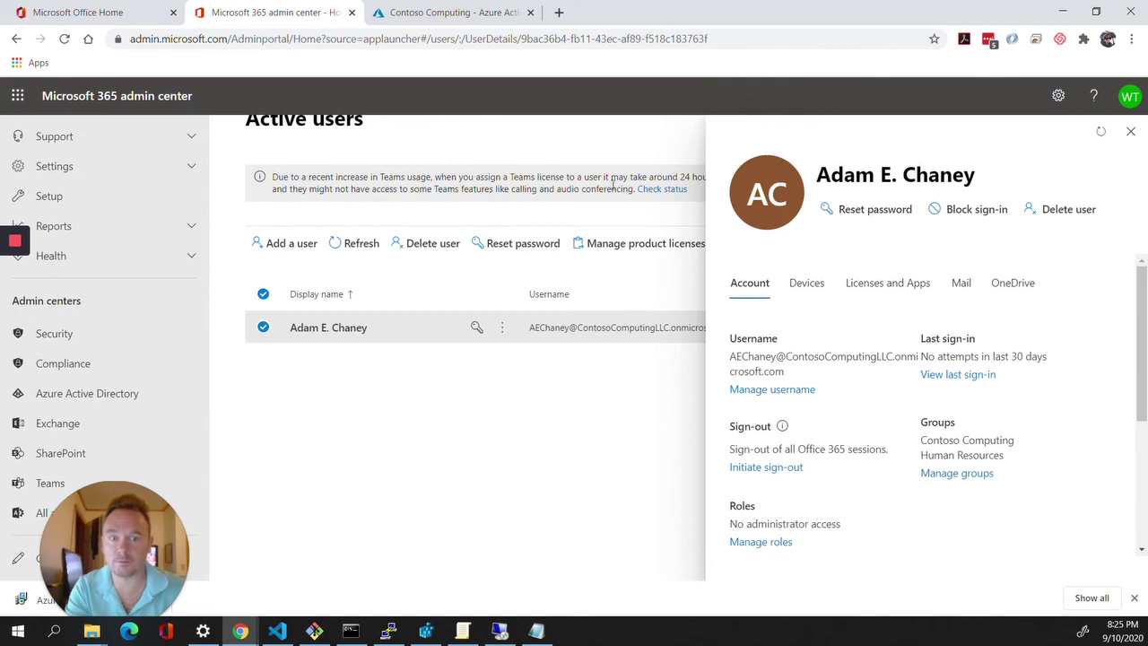